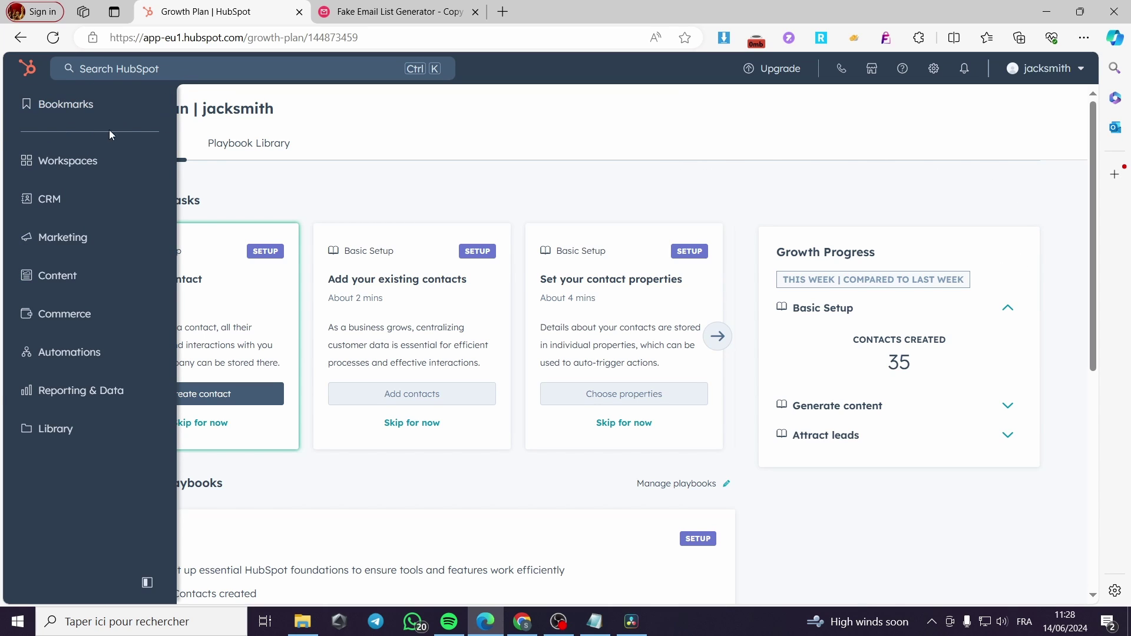
Open the CRM contacts list and look through its records.
mouse_move(83, 177)
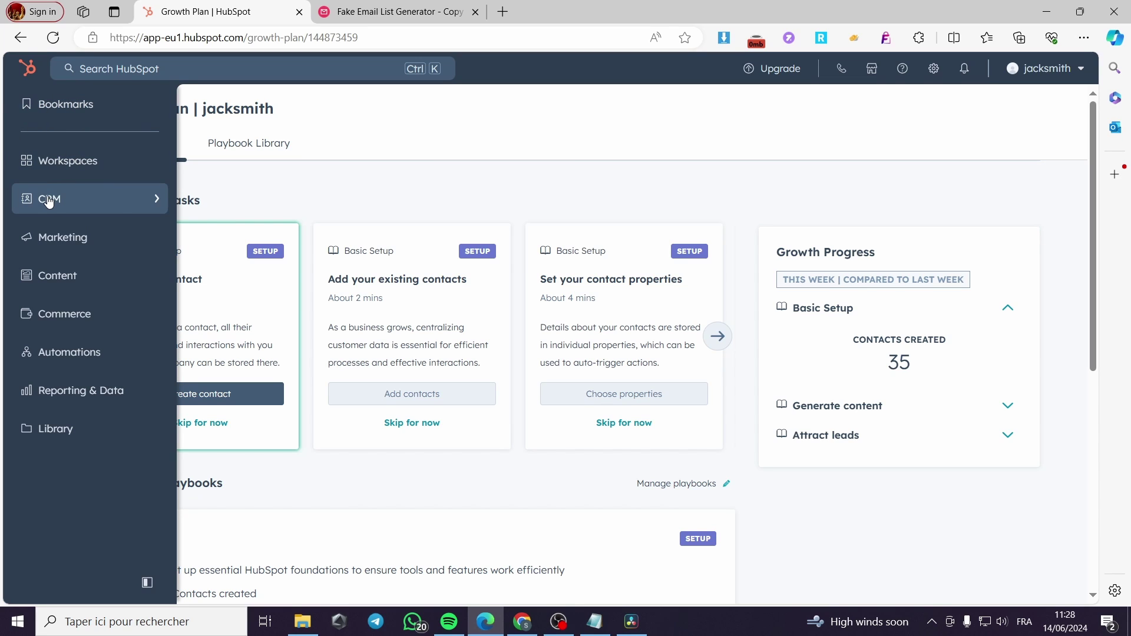
click(156, 202)
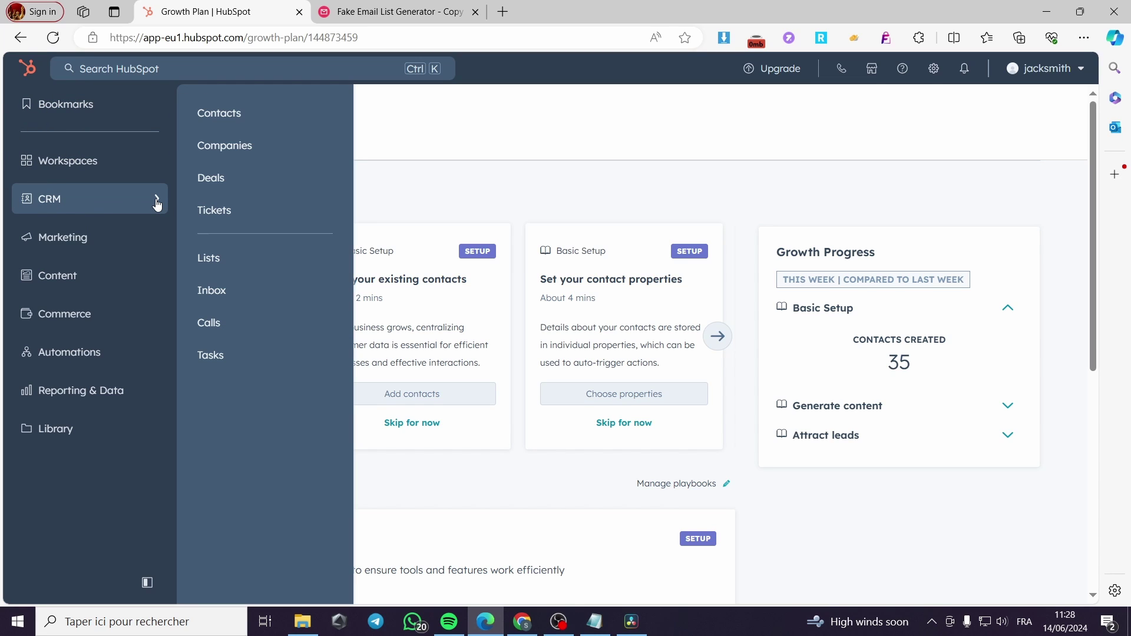
click(219, 119)
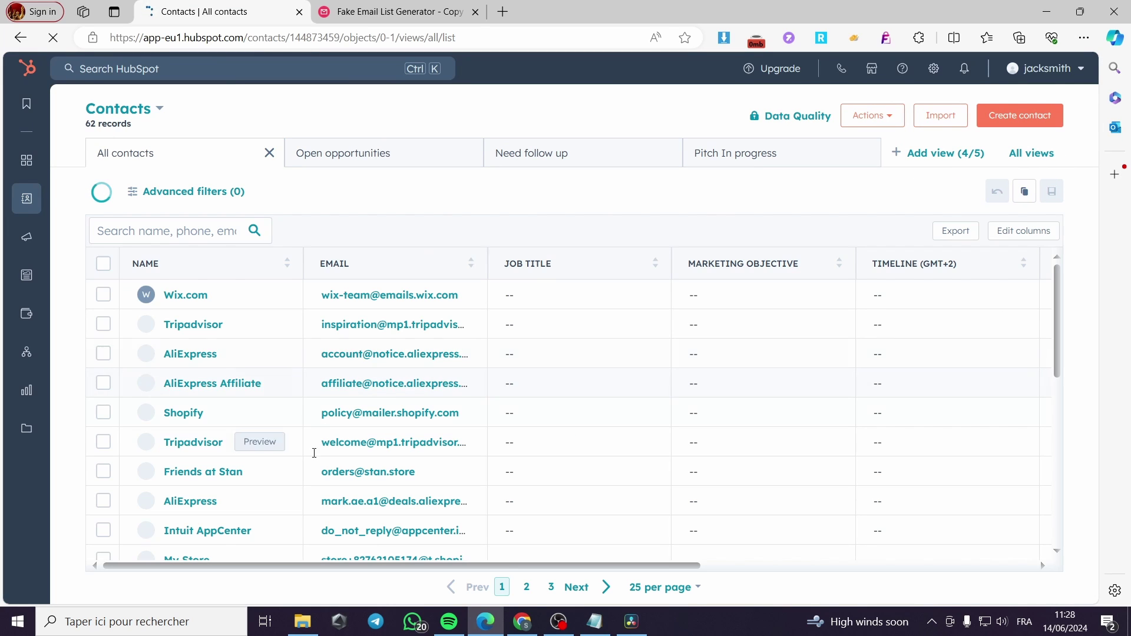
scroll(548, 363, down, 5)
scroll(530, 372, down, 3)
scroll(524, 372, up, 8)
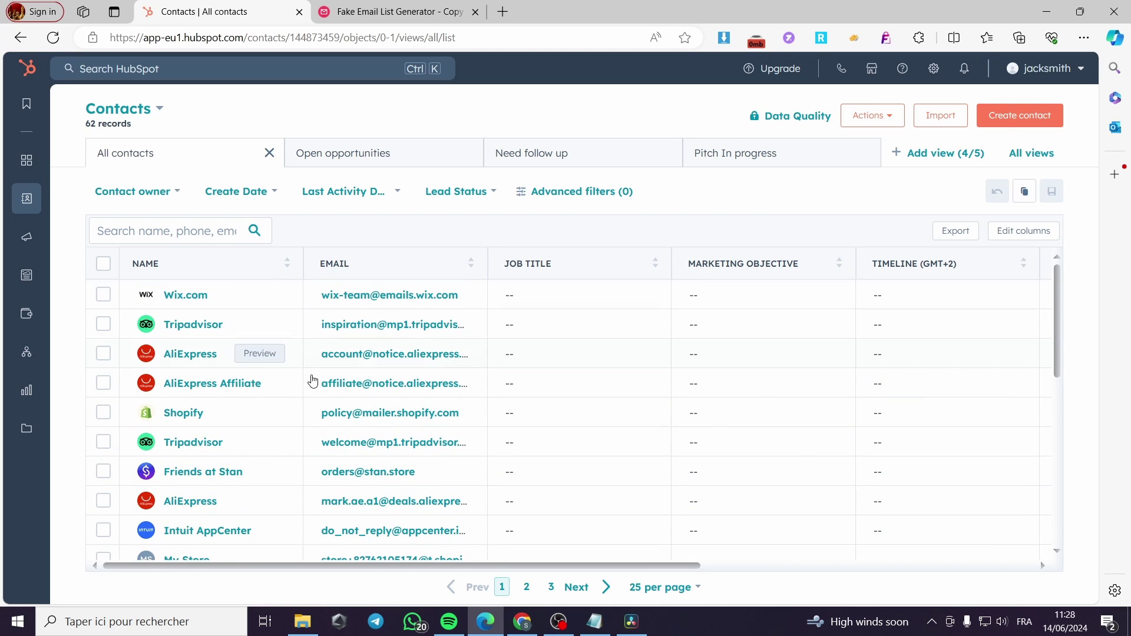
scroll(382, 480, down, 1)
scroll(400, 478, down, 1)
scroll(401, 472, up, 2)
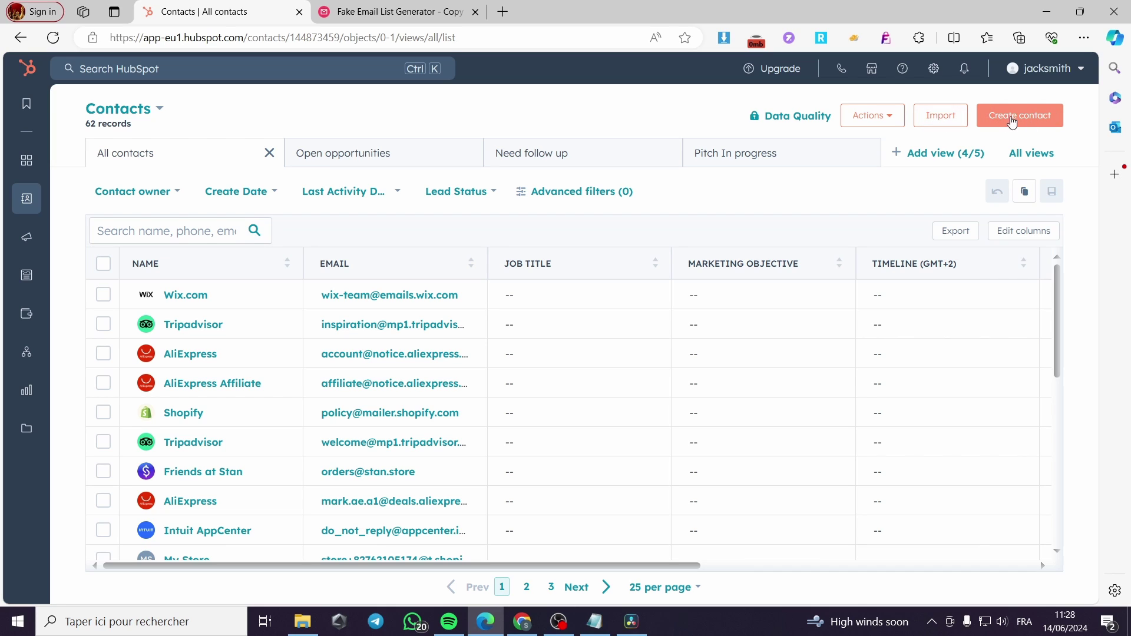
Start a new contact with the contact's email address and clear the stray text from the contacts search.
click(1044, 121)
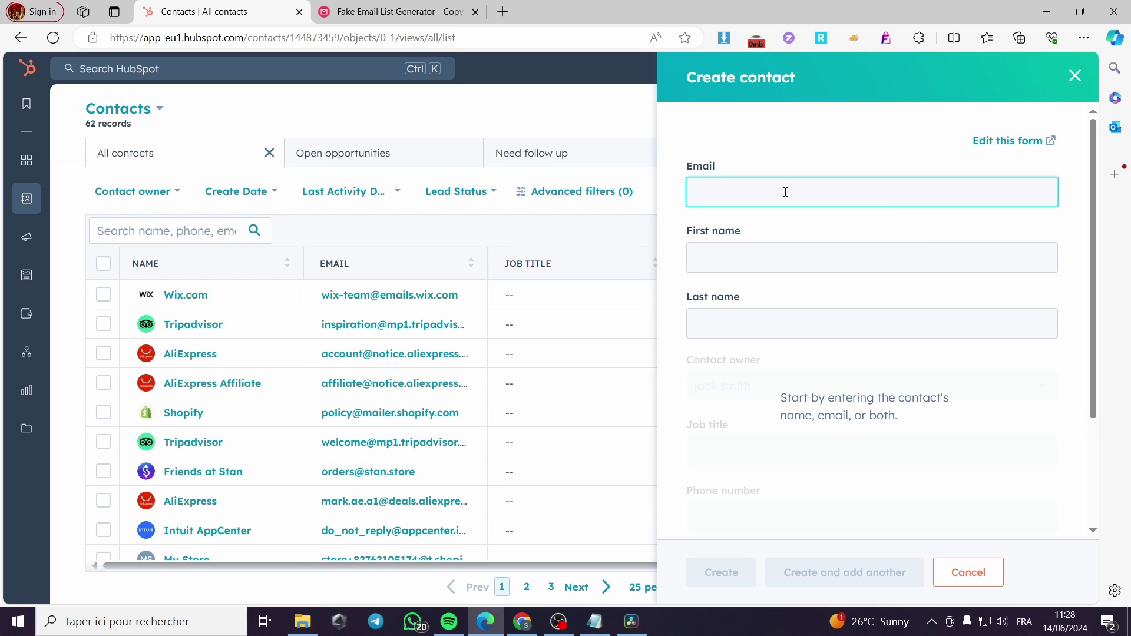
click(785, 192)
click(783, 251)
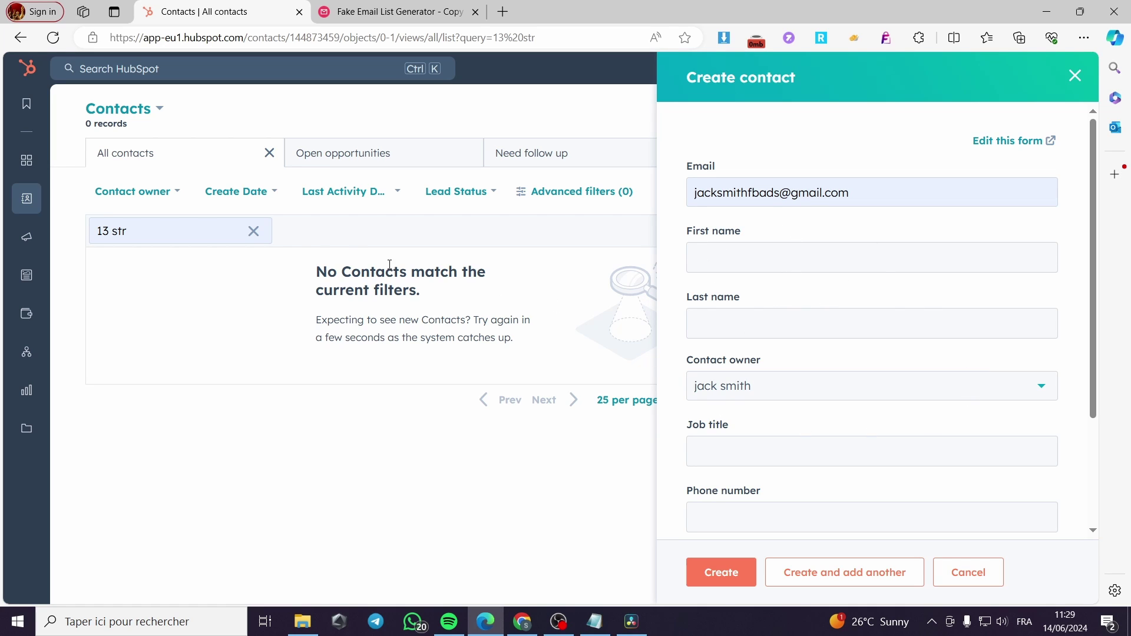
click(254, 231)
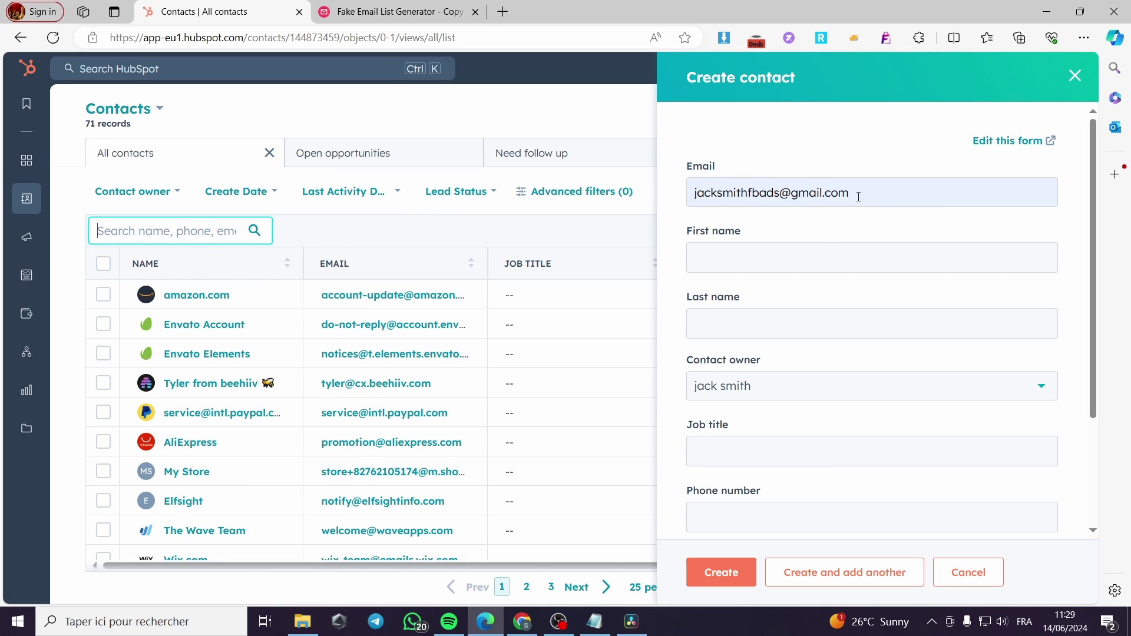
Enter the new contact's first name and last name.
click(741, 263)
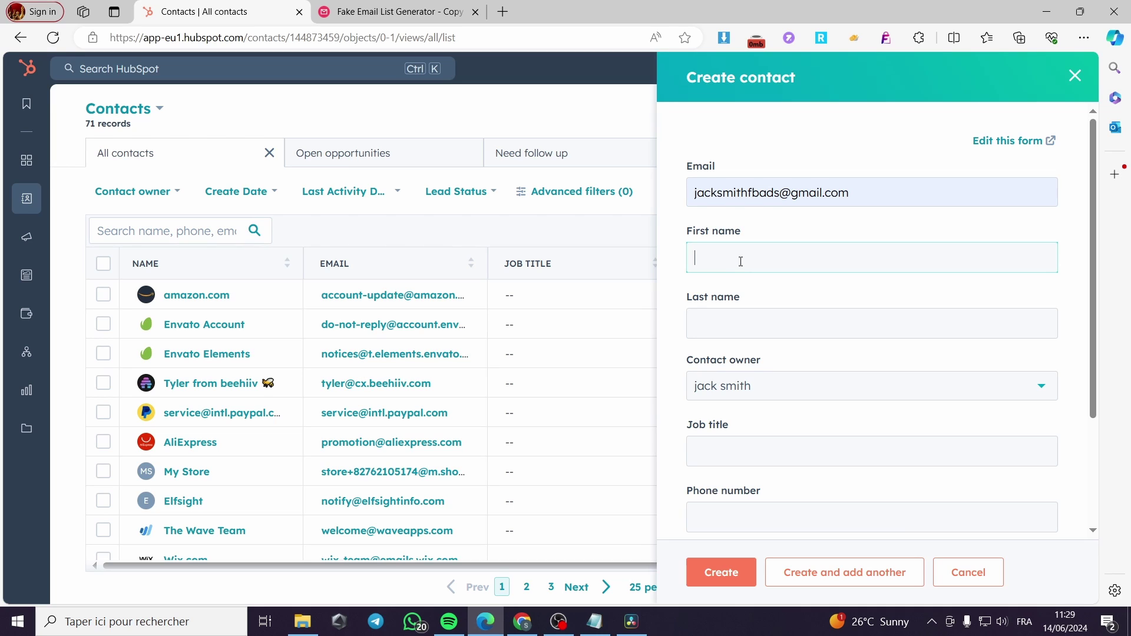
text(jack)
key(Tab)
text(sl)
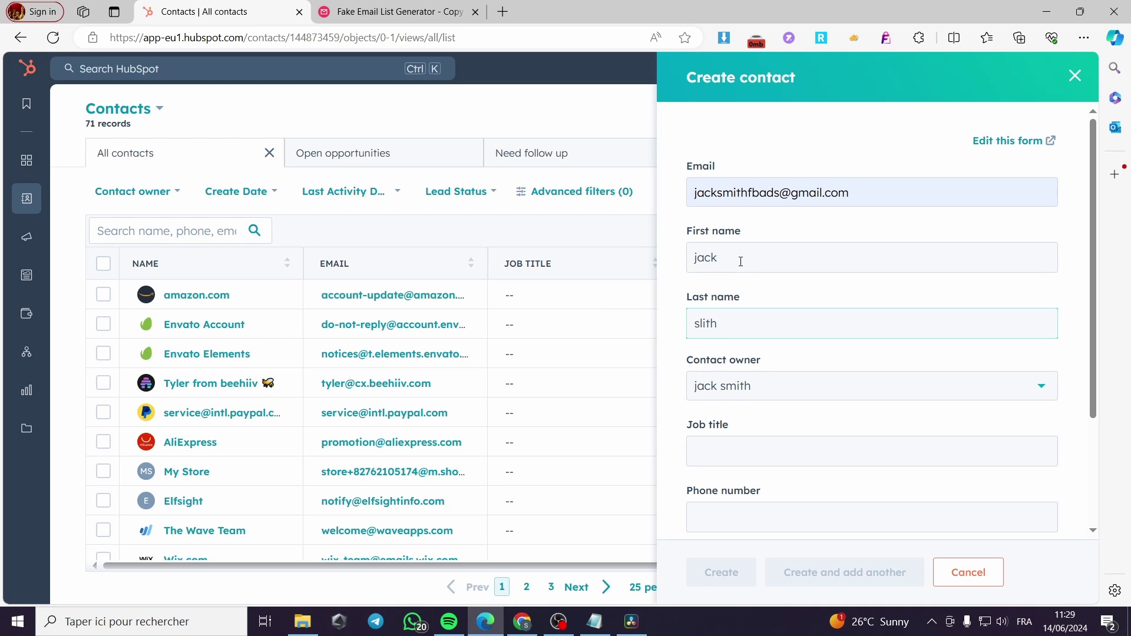
key(BackSpace)
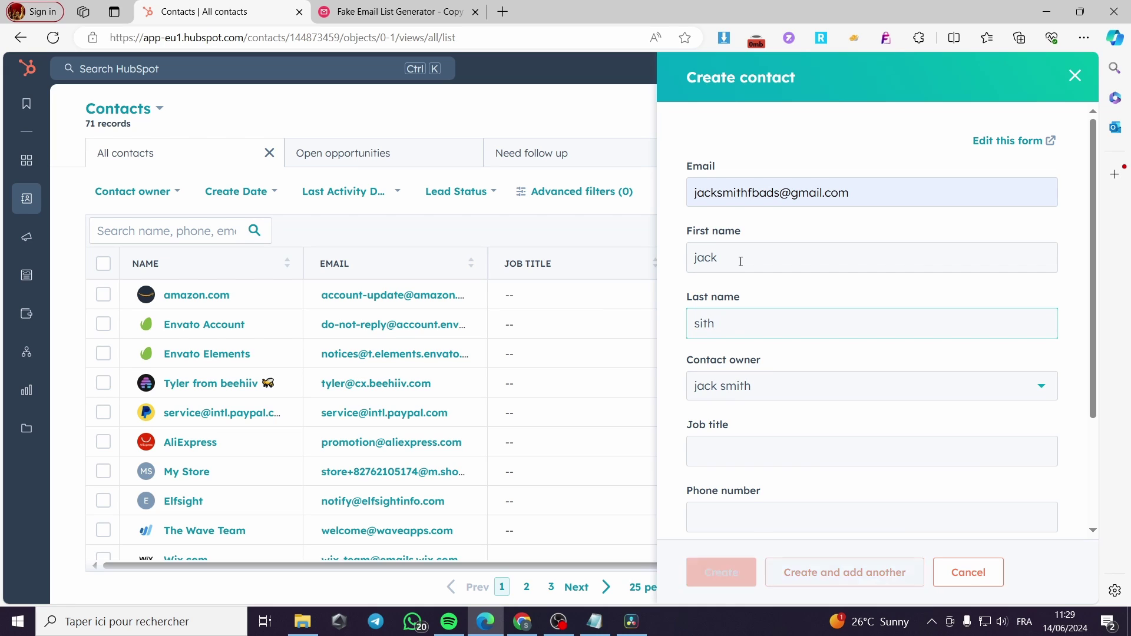
text(m)
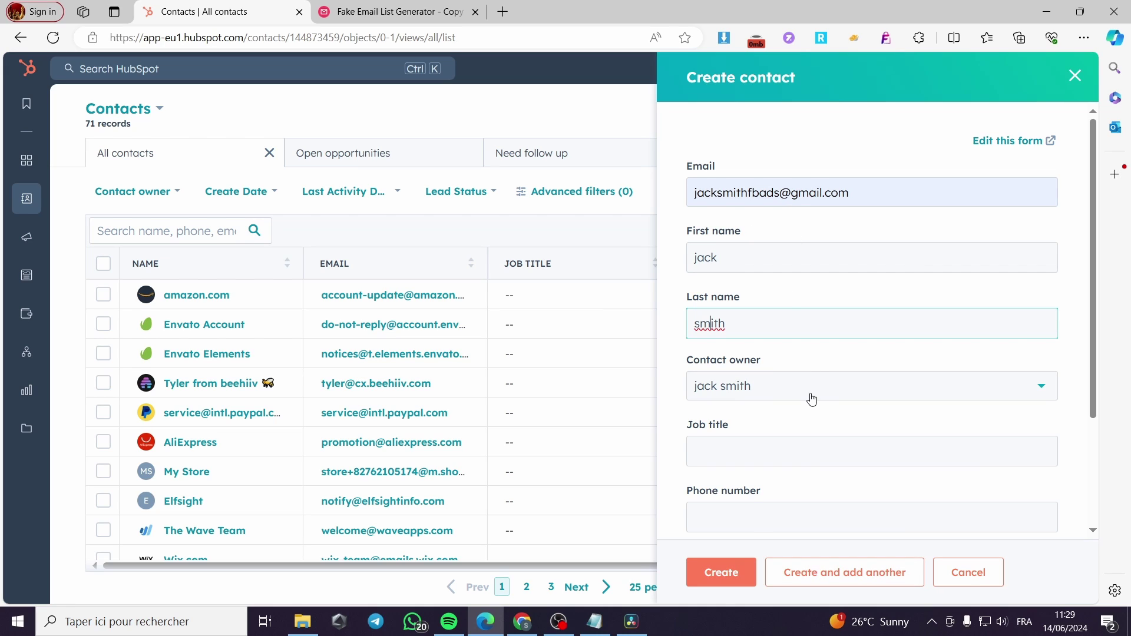
Select the account user as the contact owner and leave the job title and phone number blank.
click(800, 388)
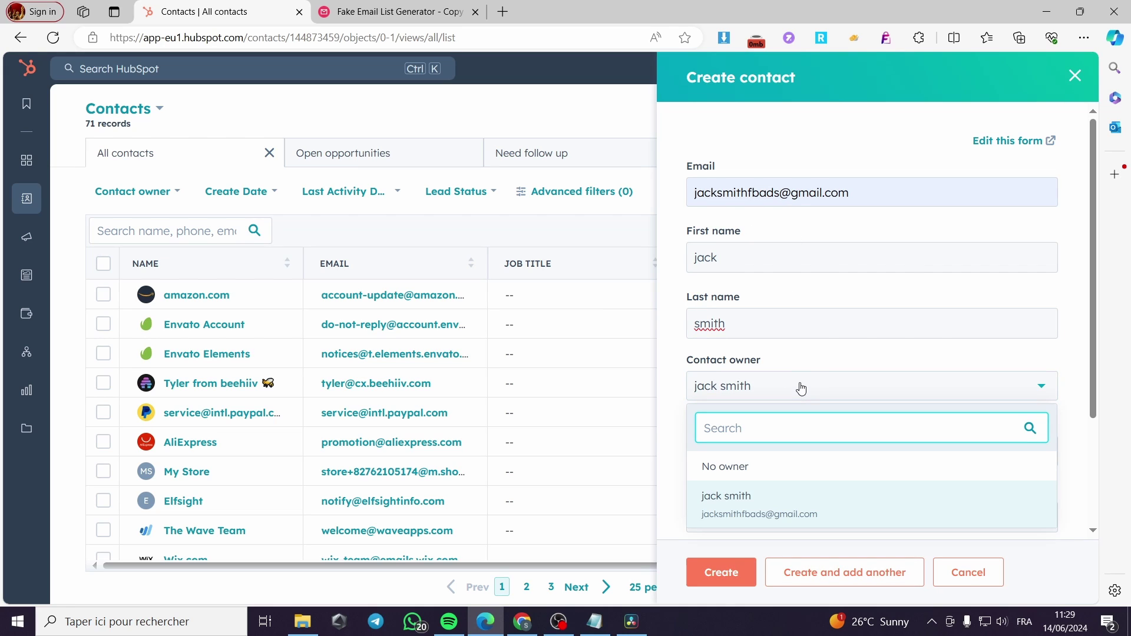
click(753, 517)
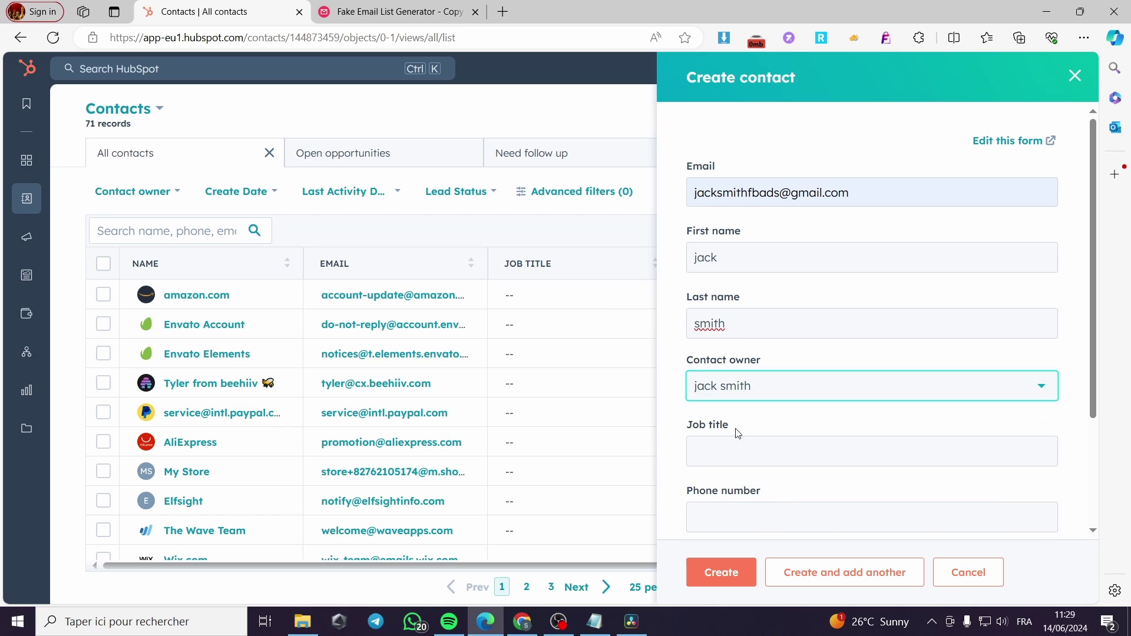
click(753, 459)
scroll(771, 437, down, 3)
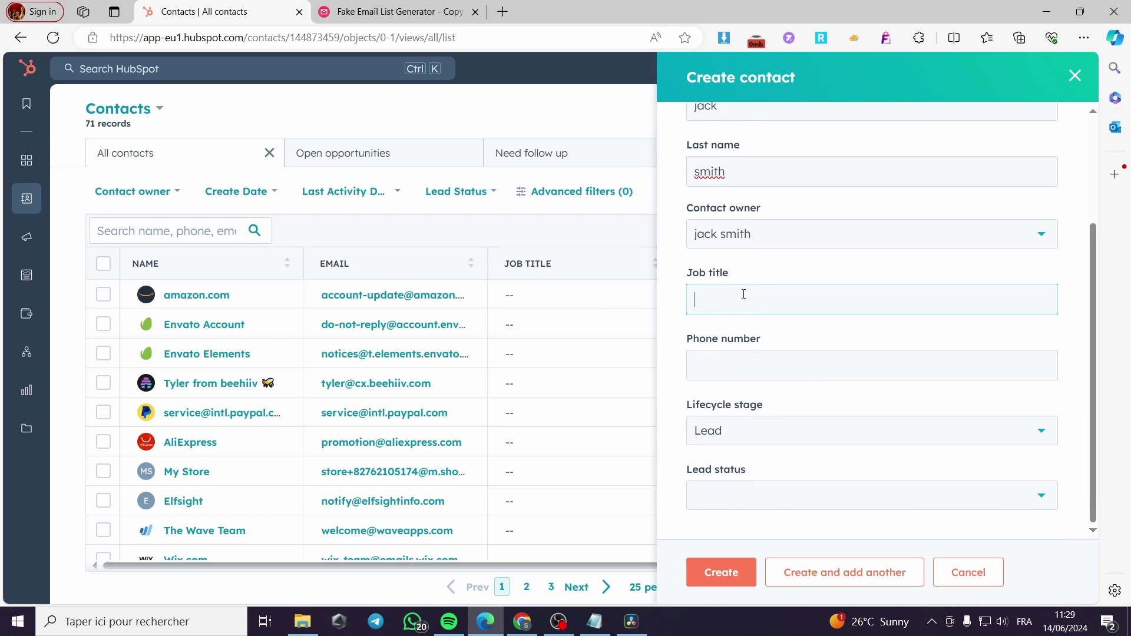
click(748, 357)
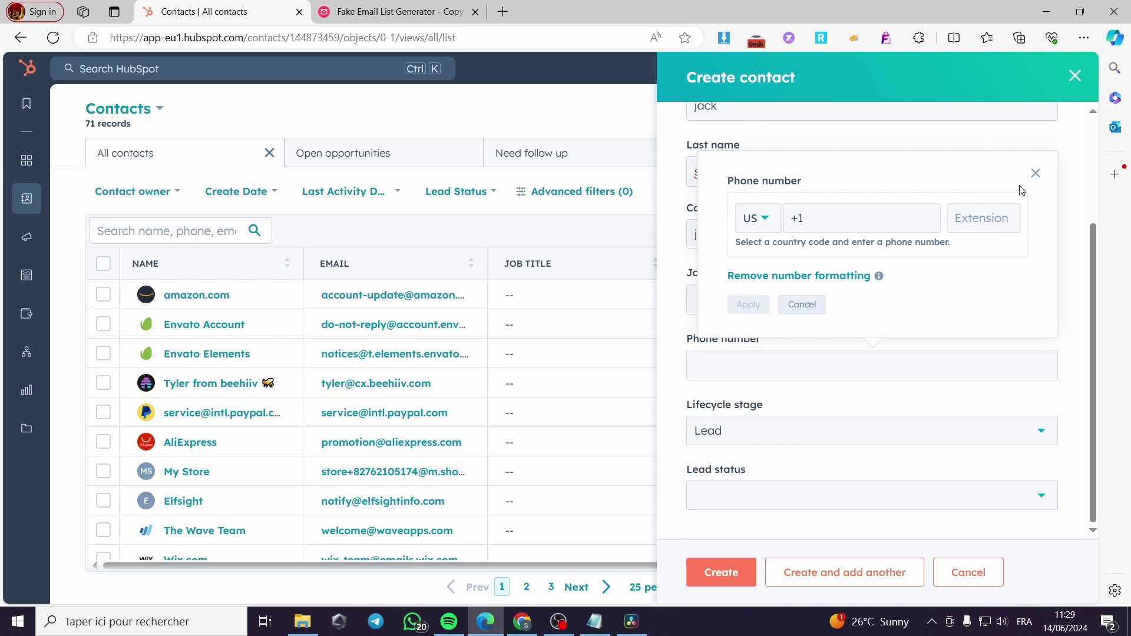
click(1036, 173)
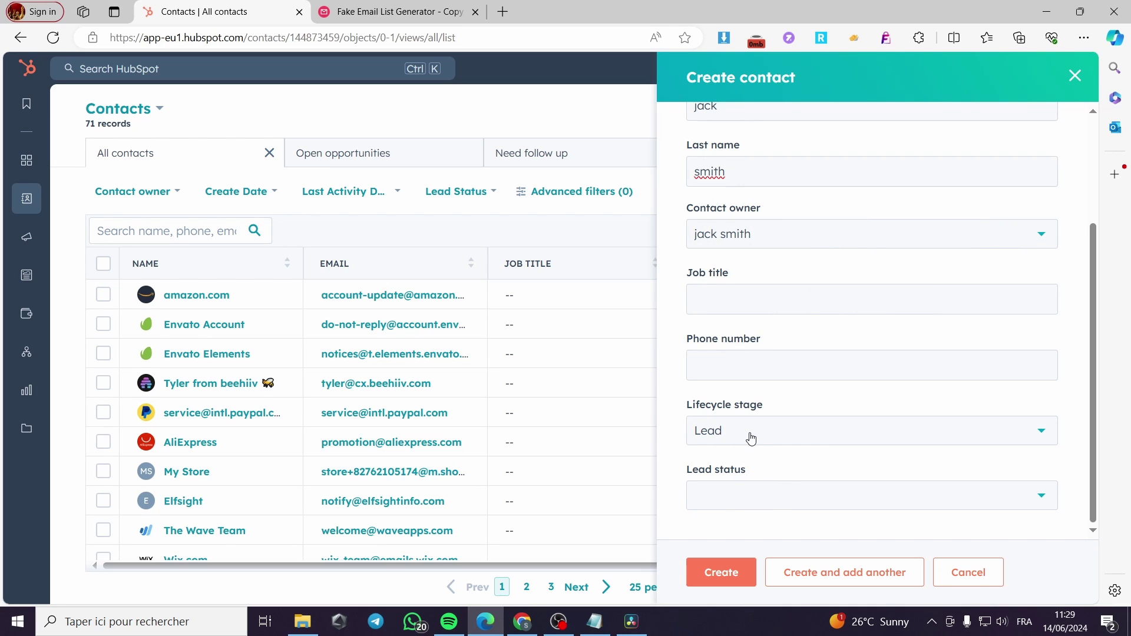
Set the new contact's lifecycle stage to Customer.
click(773, 439)
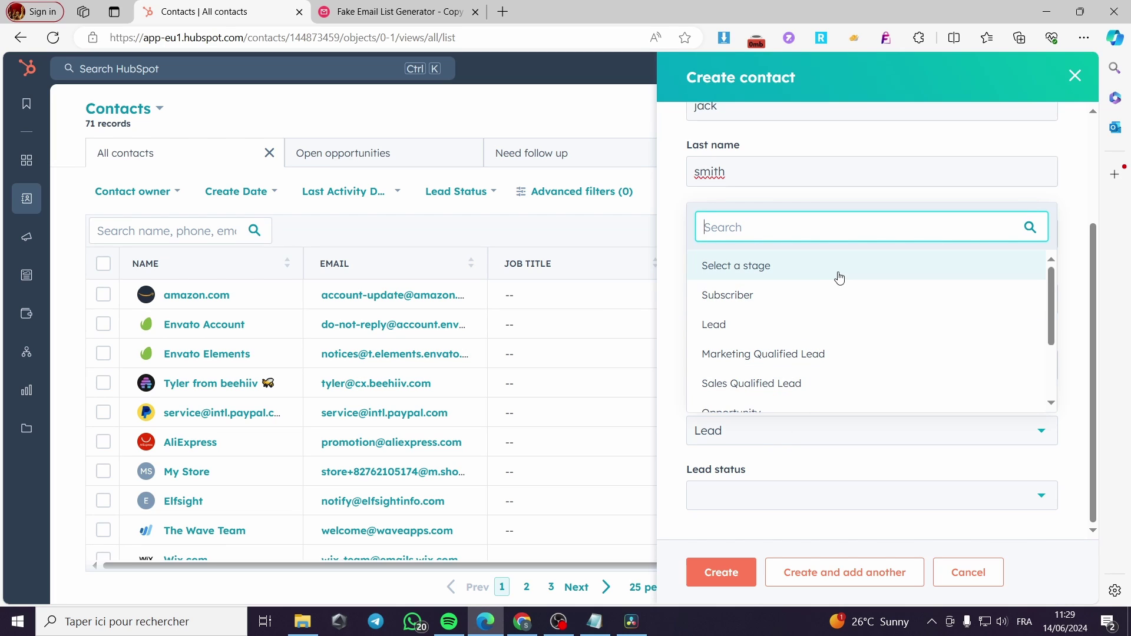
scroll(870, 360, down, 1)
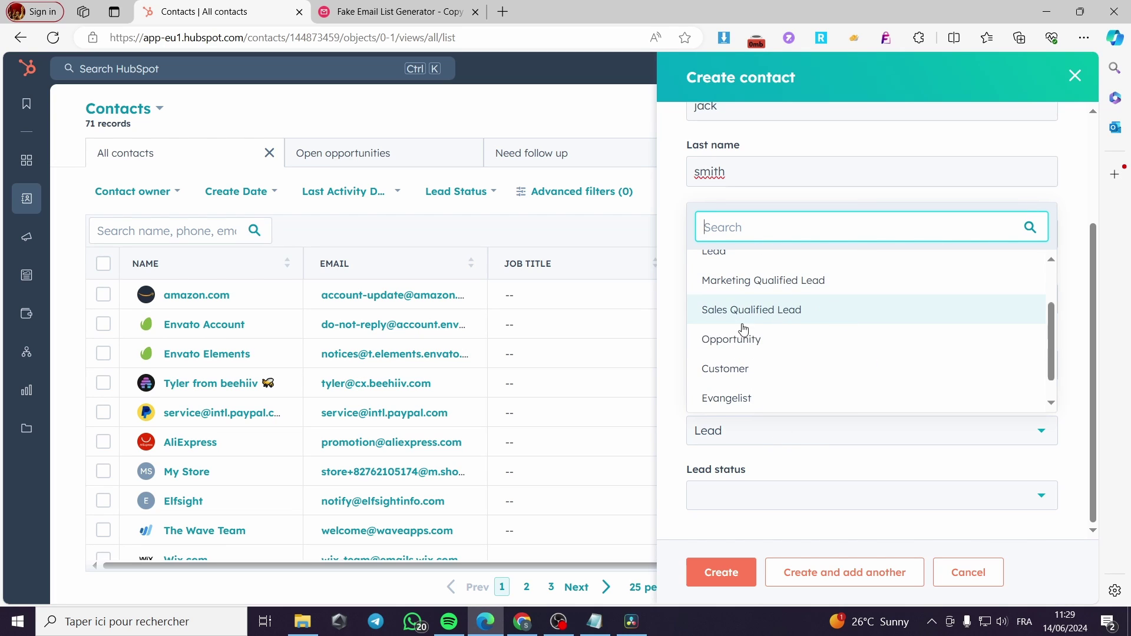
scroll(872, 373, down, 1)
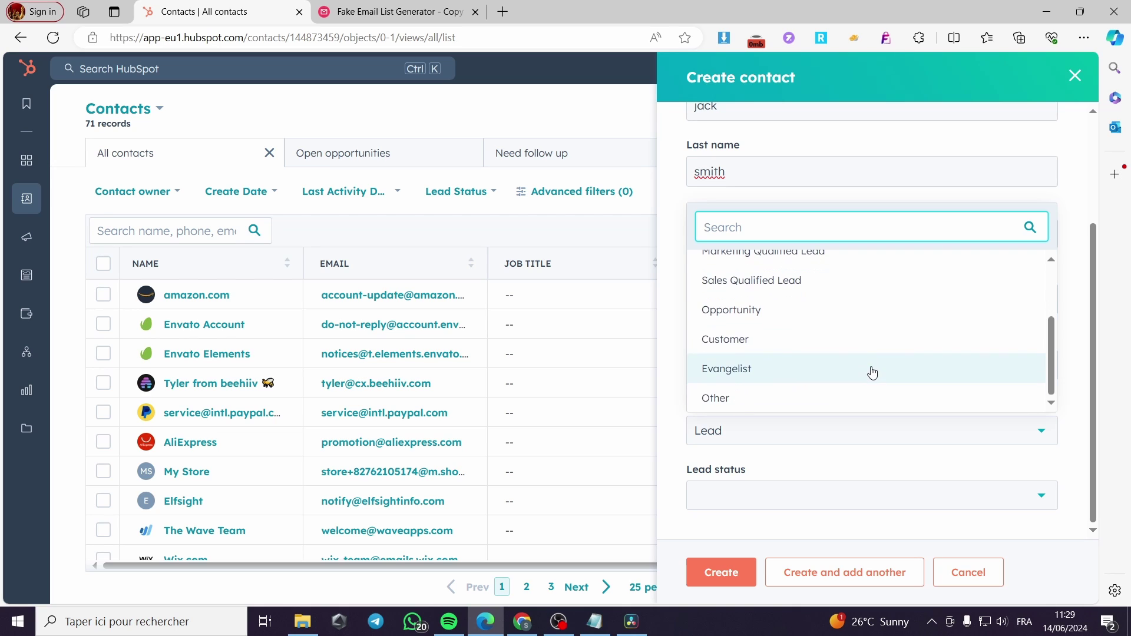
click(760, 340)
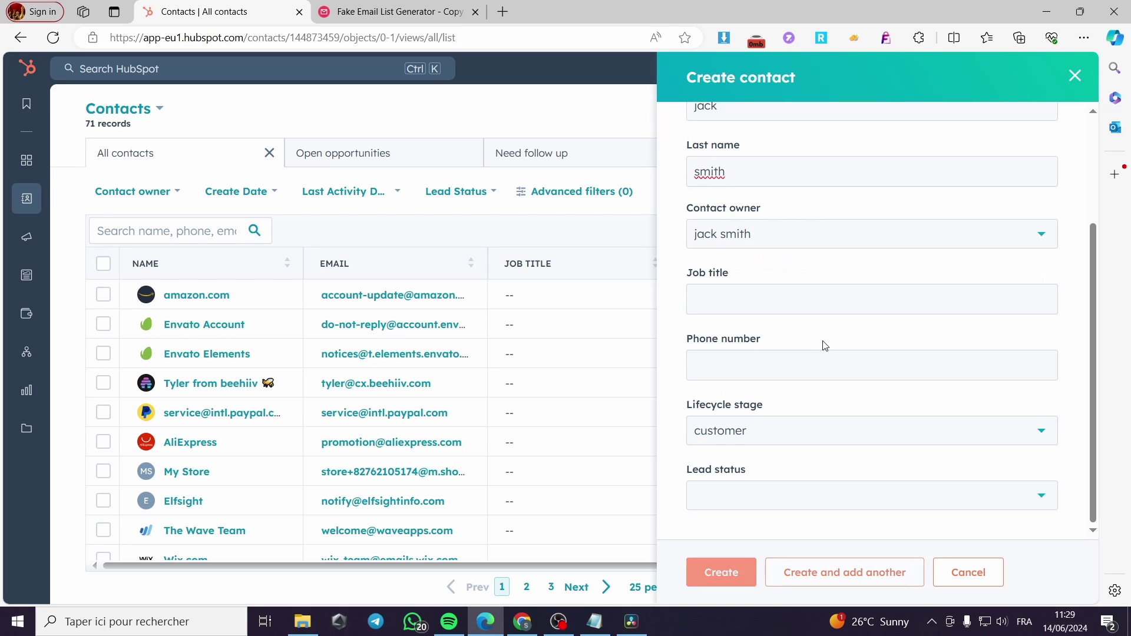
Set the lead status to Open deal and create the contact.
click(746, 500)
click(785, 494)
click(785, 495)
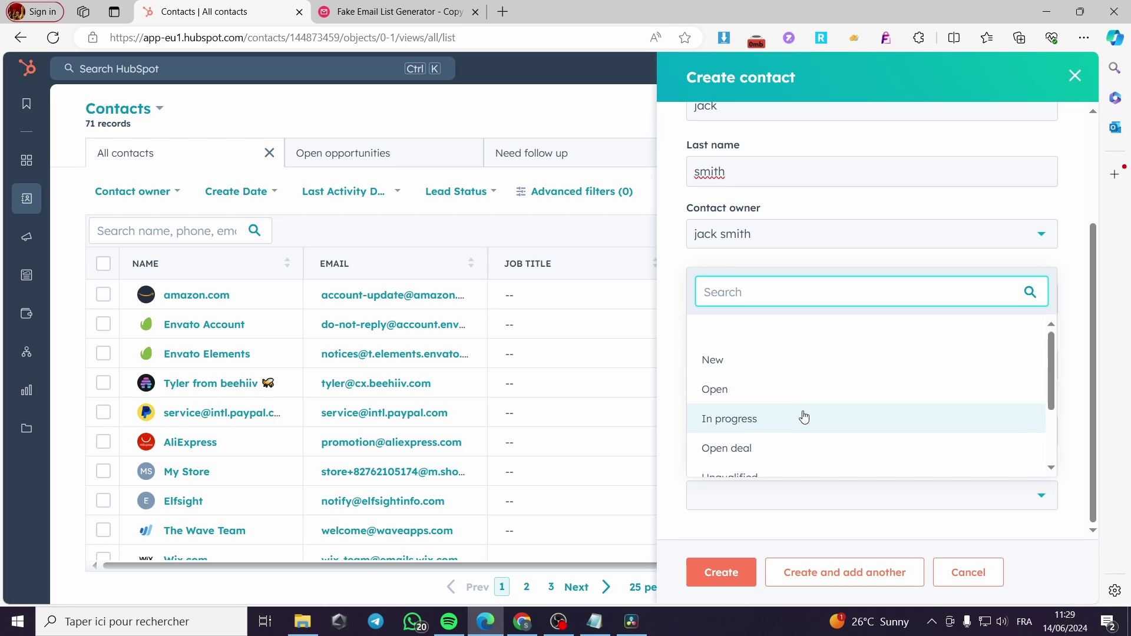
scroll(806, 416, down, 1)
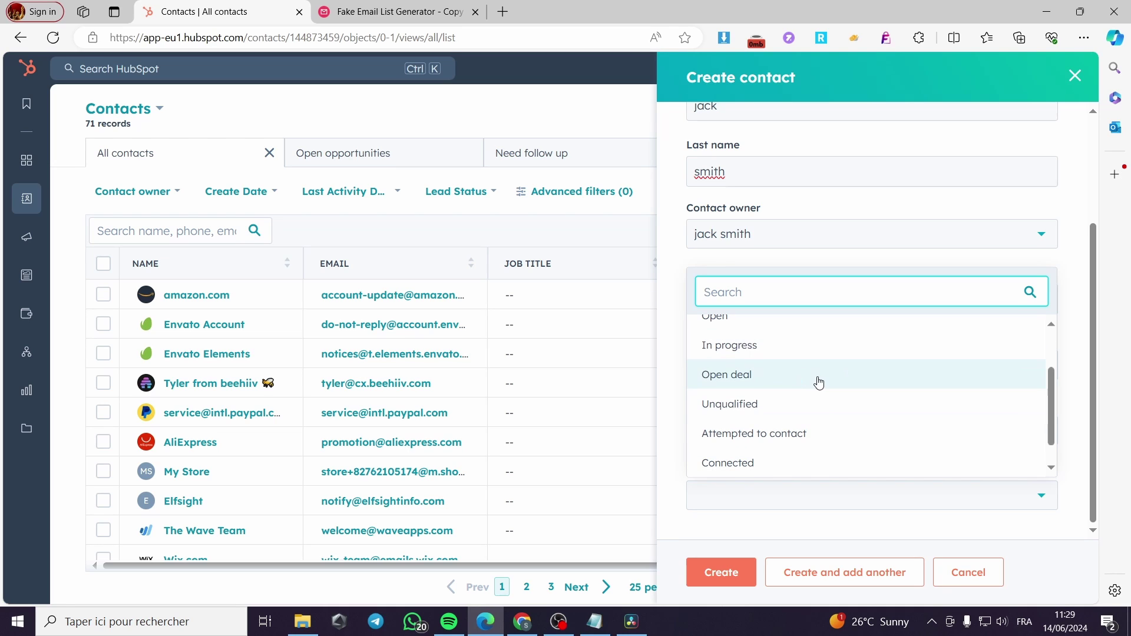
click(848, 374)
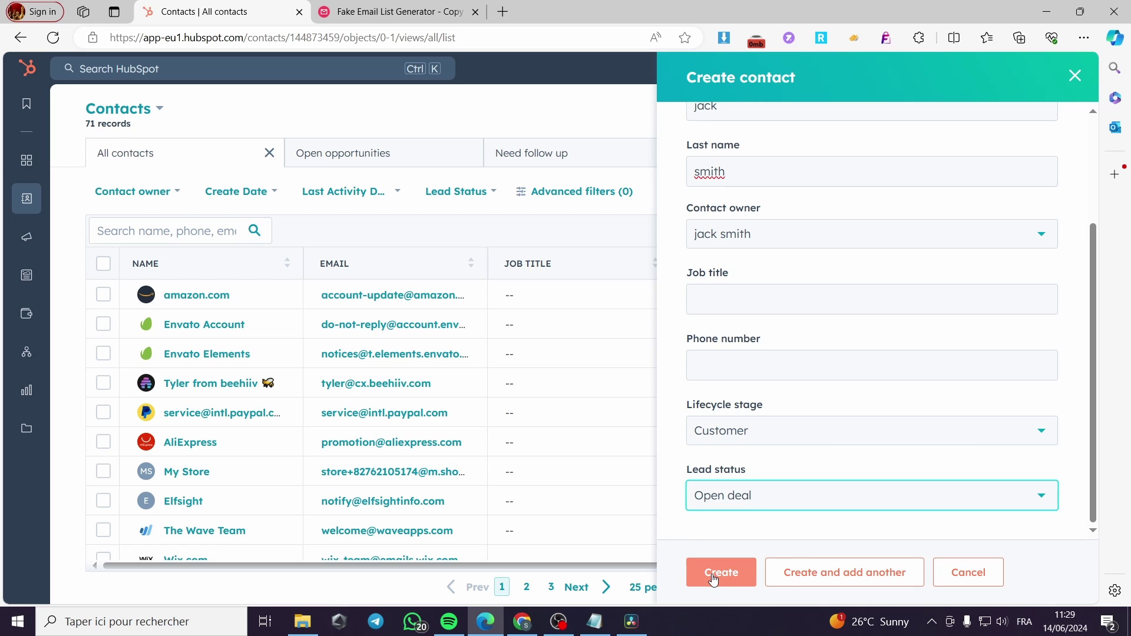
click(715, 582)
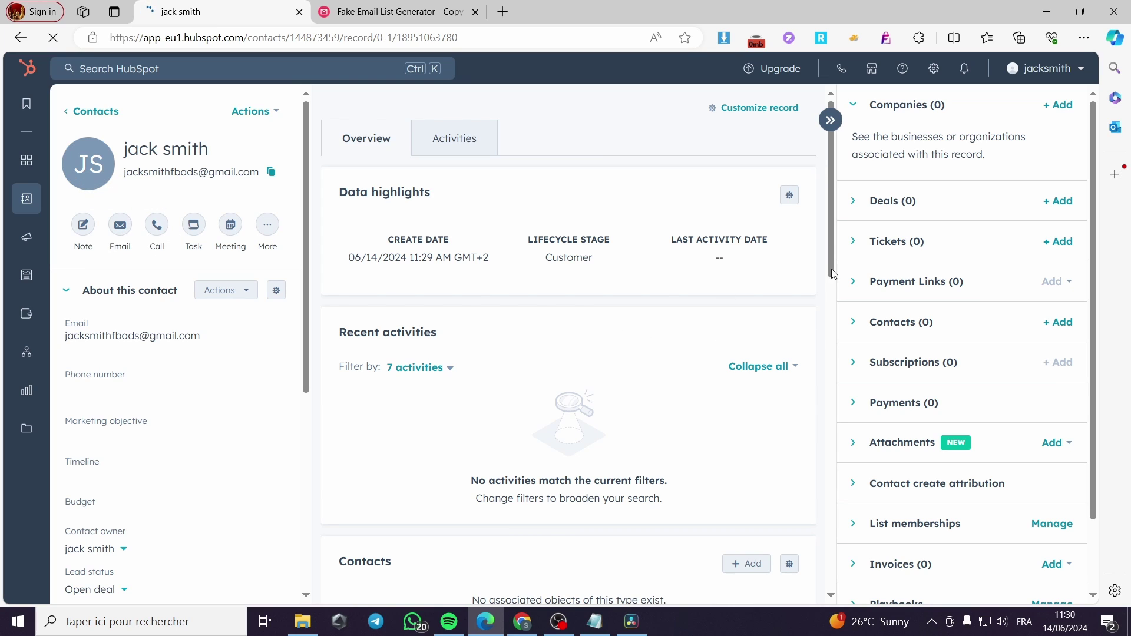
Return to the CRM contacts list and open the import page from it.
mouse_move(83, 202)
mouse_move(143, 201)
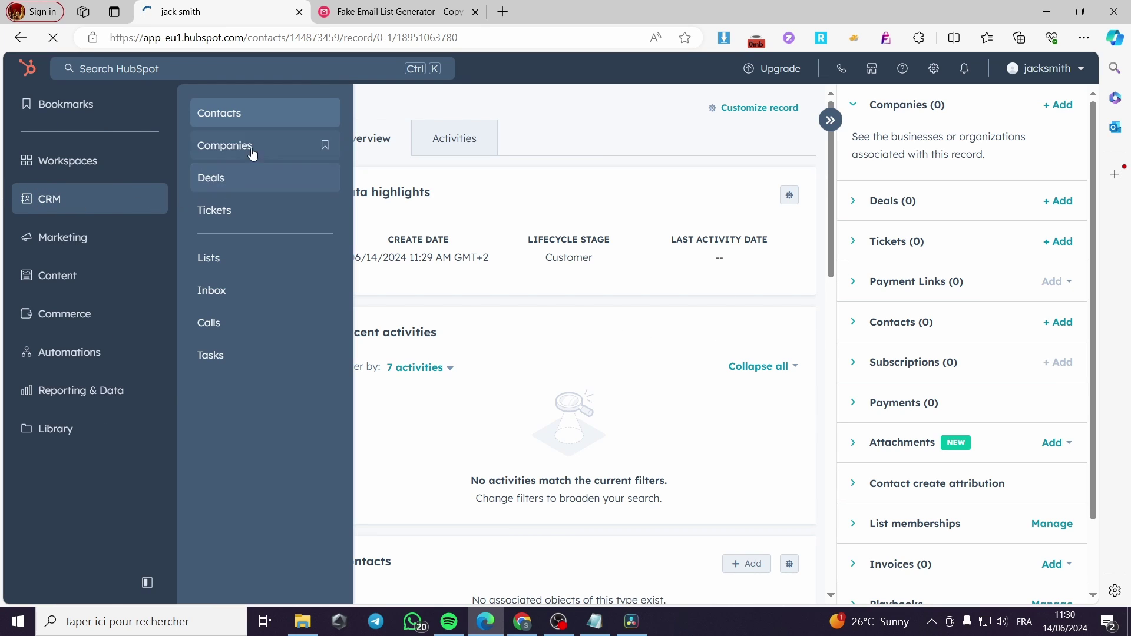
click(259, 125)
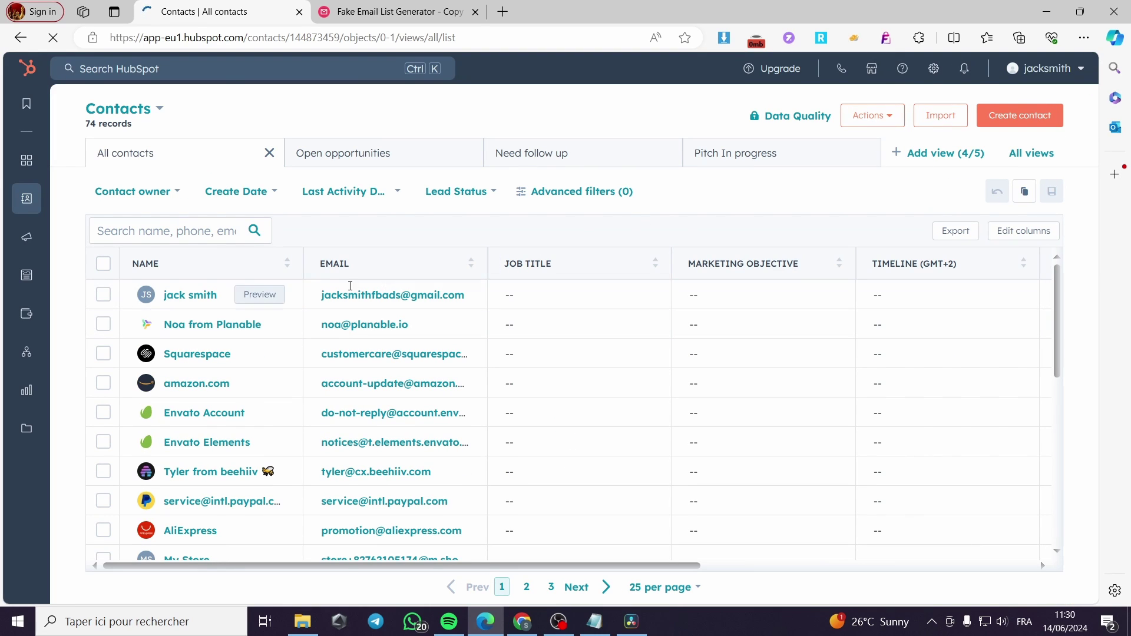
click(951, 120)
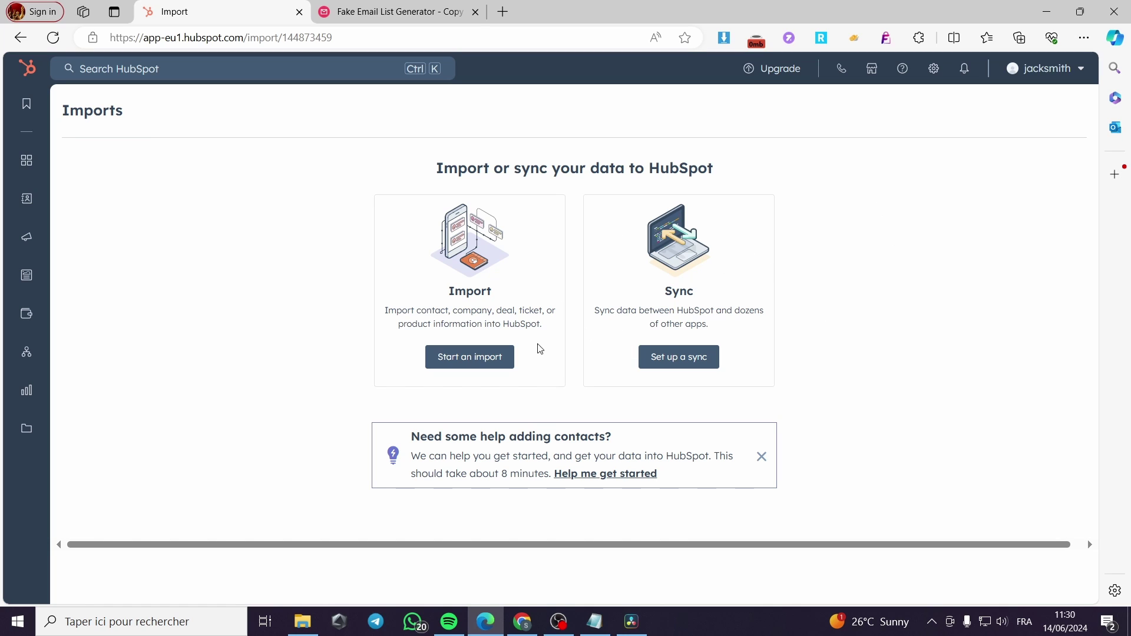
Start a new import that uses a file from the computer.
click(459, 365)
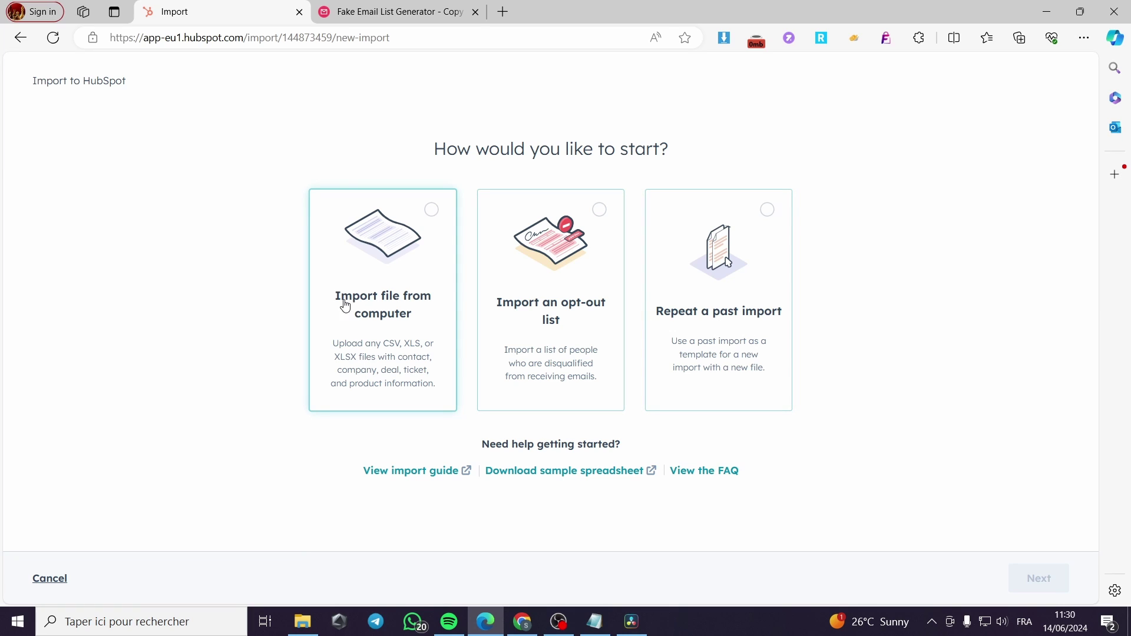
click(352, 316)
click(1038, 578)
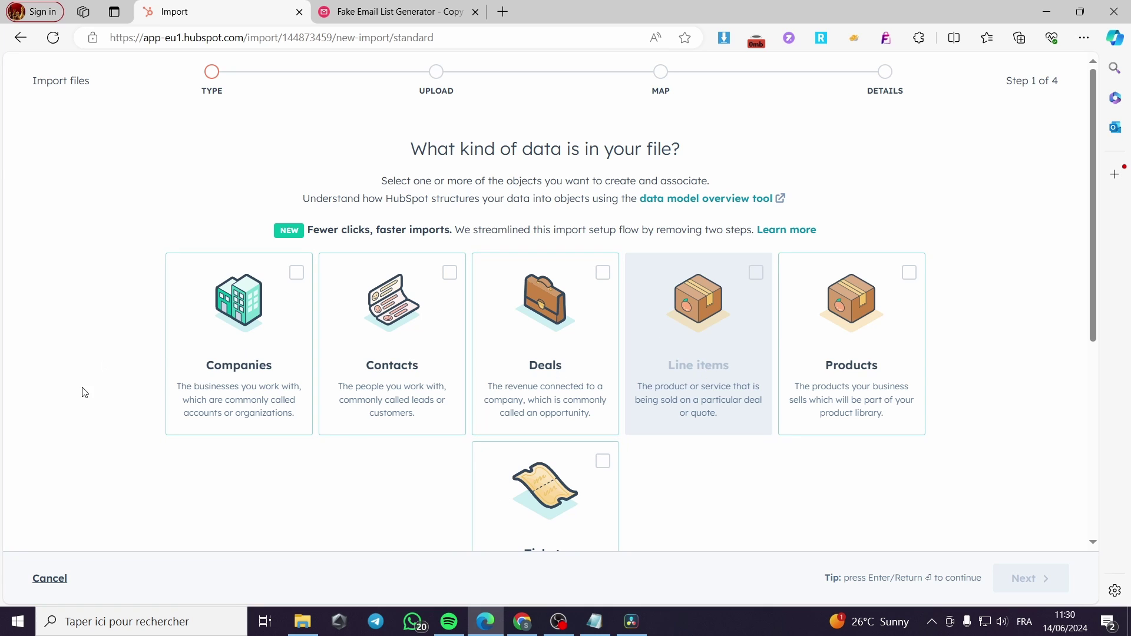
Review the available data types, choose Contacts for the import file, and continue to the upload stage.
scroll(654, 489, down, 5)
scroll(656, 480, up, 5)
scroll(585, 470, down, 2)
scroll(448, 419, up, 1)
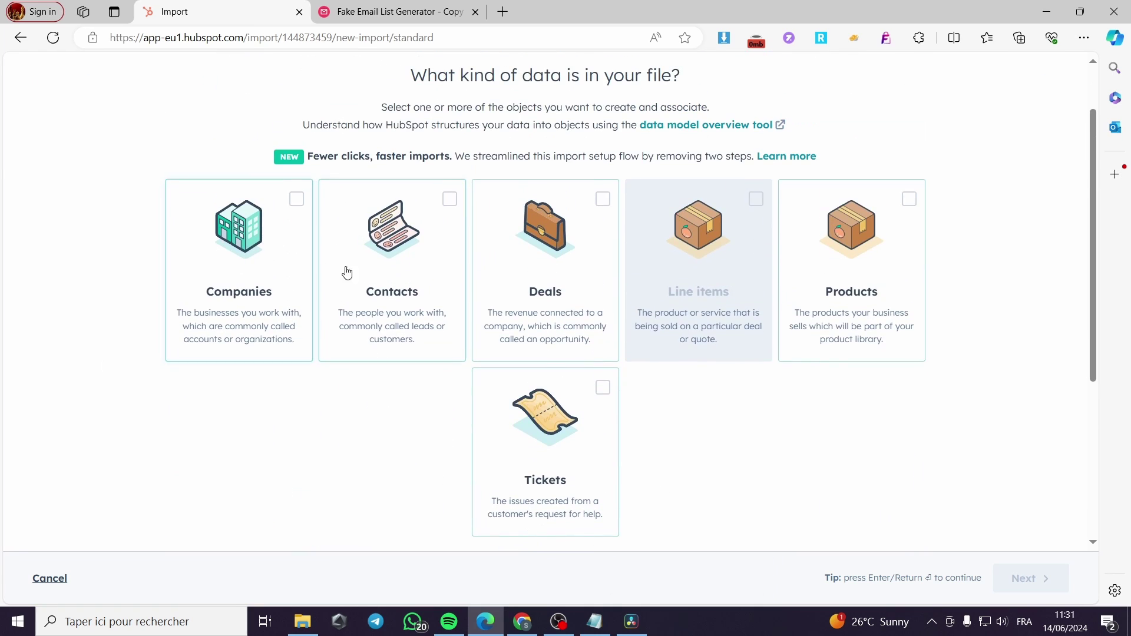
scroll(515, 341, down, 5)
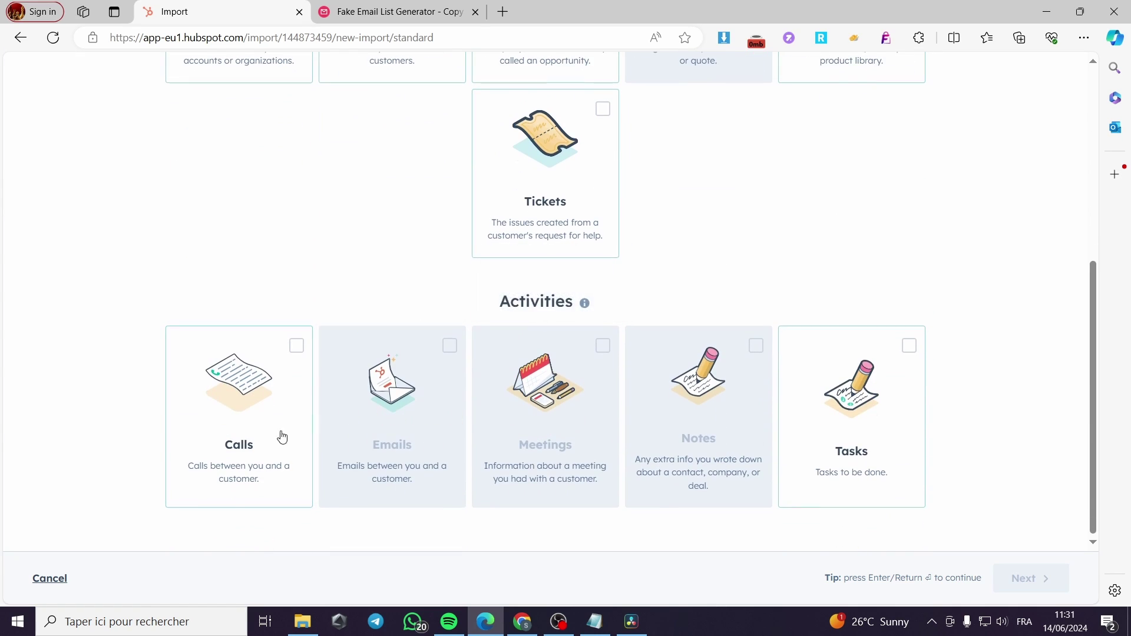
scroll(288, 434, up, 6)
click(329, 424)
key(Return)
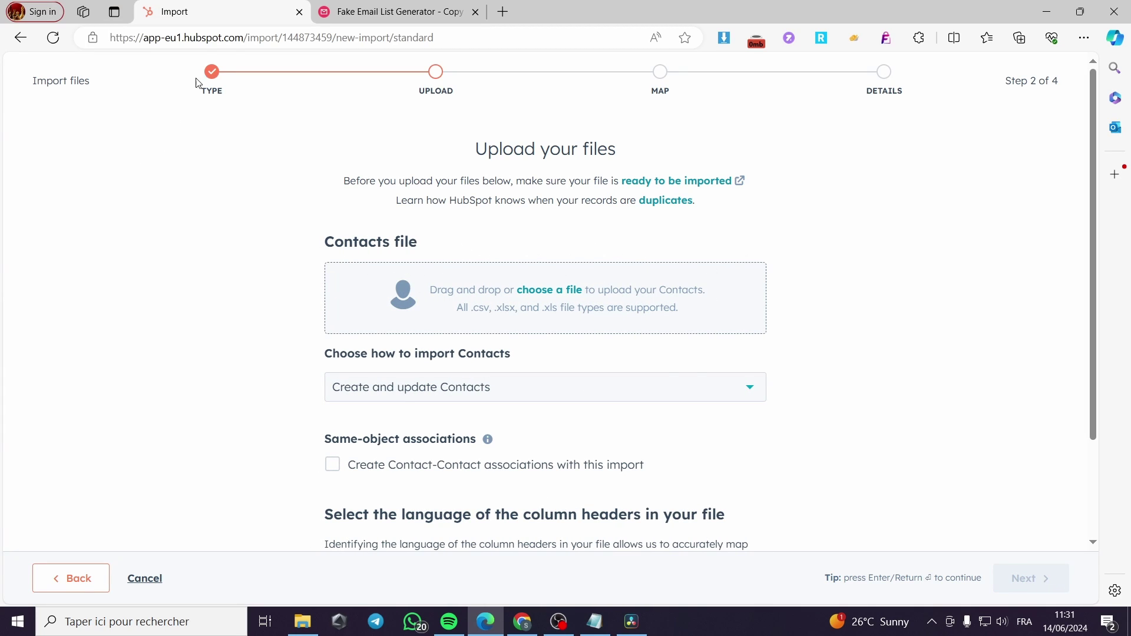
Switch to the Fake Email List Generator page, download the generated email list as a CSV file and look through the listed emails.
click(360, 12)
click(714, 205)
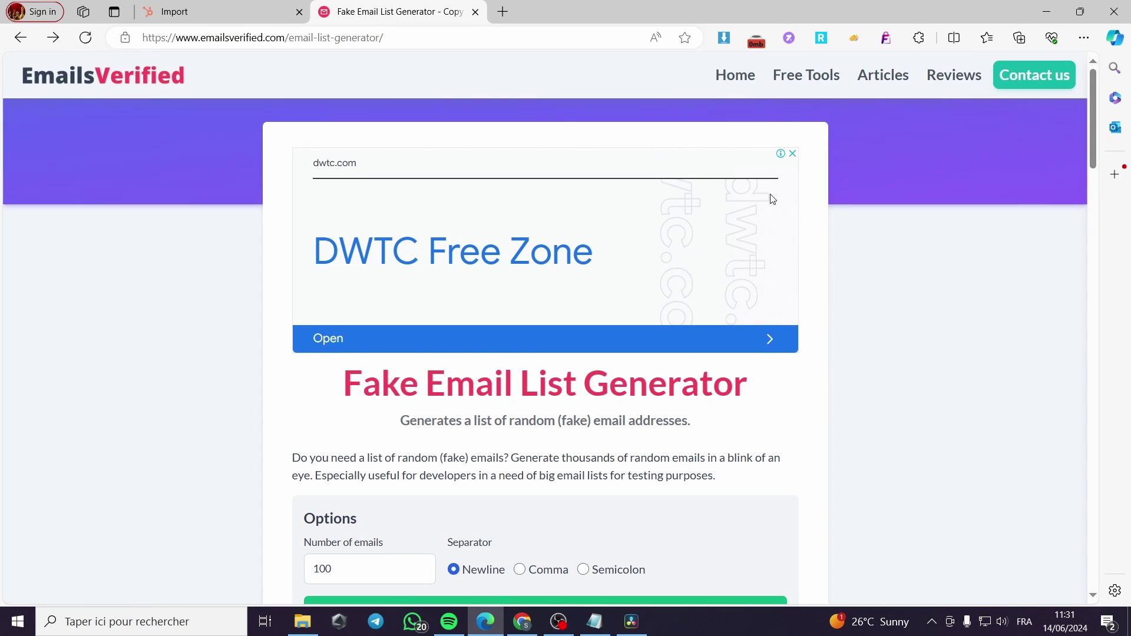
scroll(765, 197, down, 5)
double_click(356, 274)
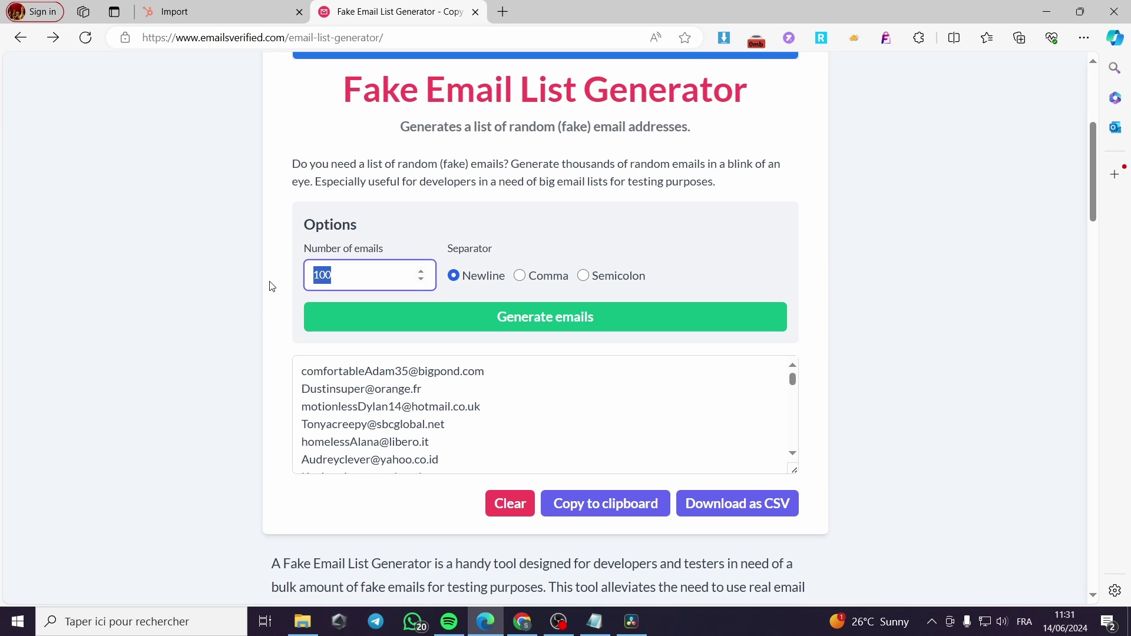
click(263, 290)
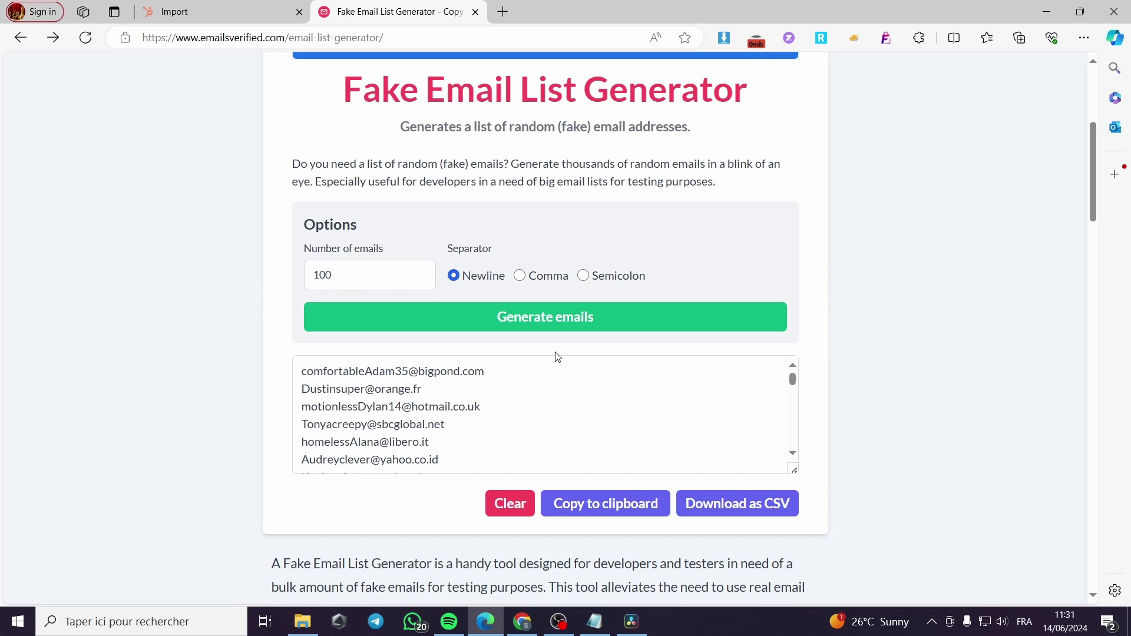
scroll(390, 379, down, 3)
scroll(520, 429, up, 5)
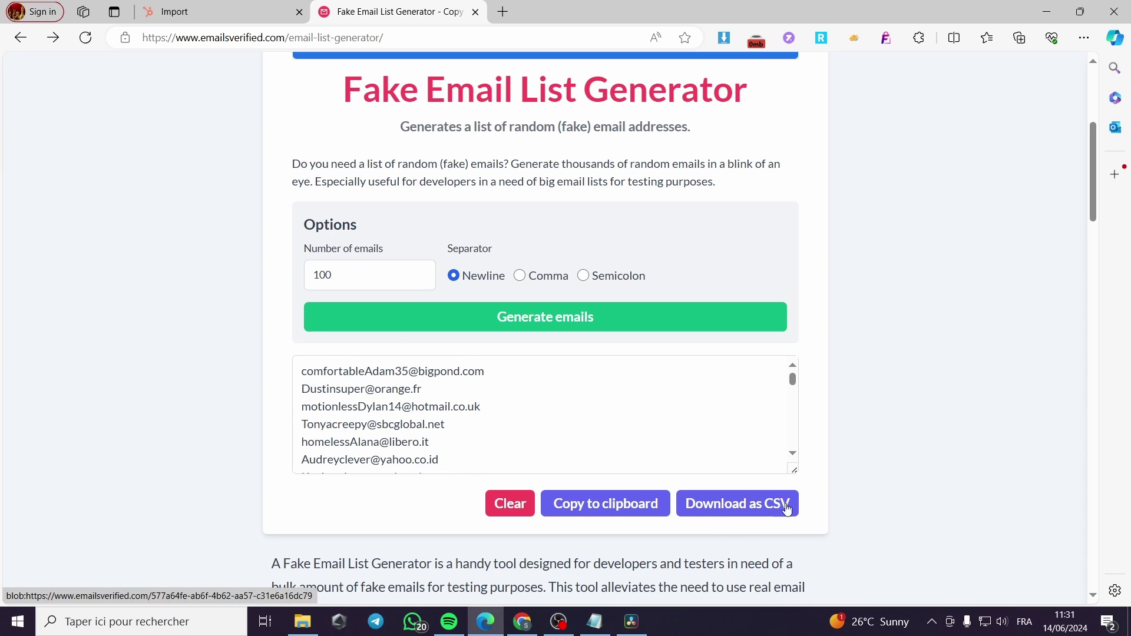
click(726, 503)
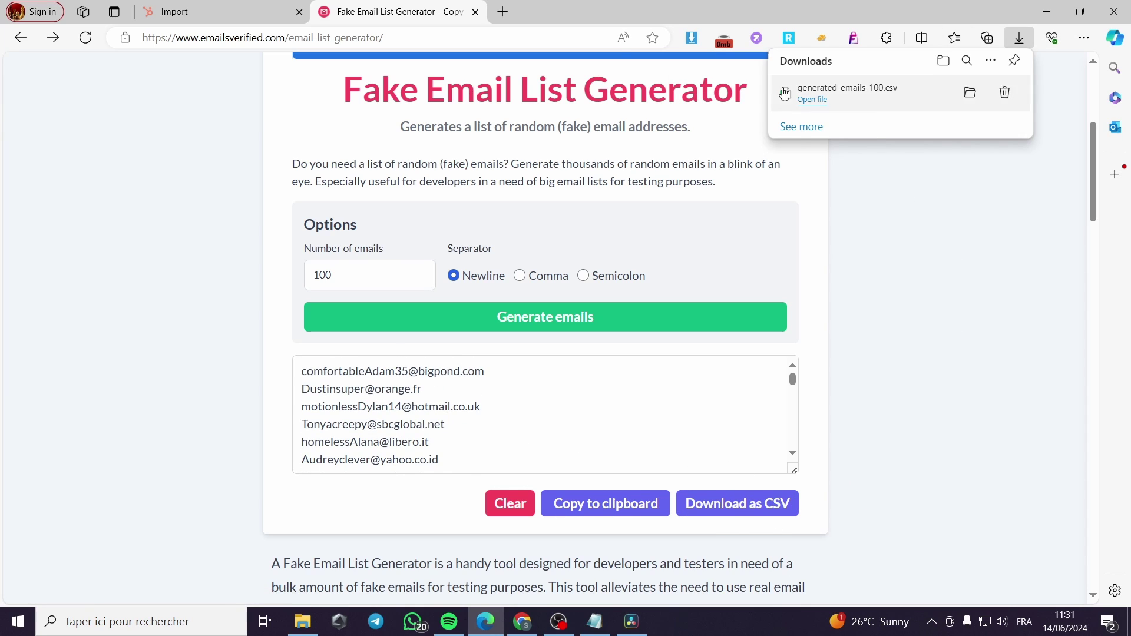
scroll(528, 404, down, 5)
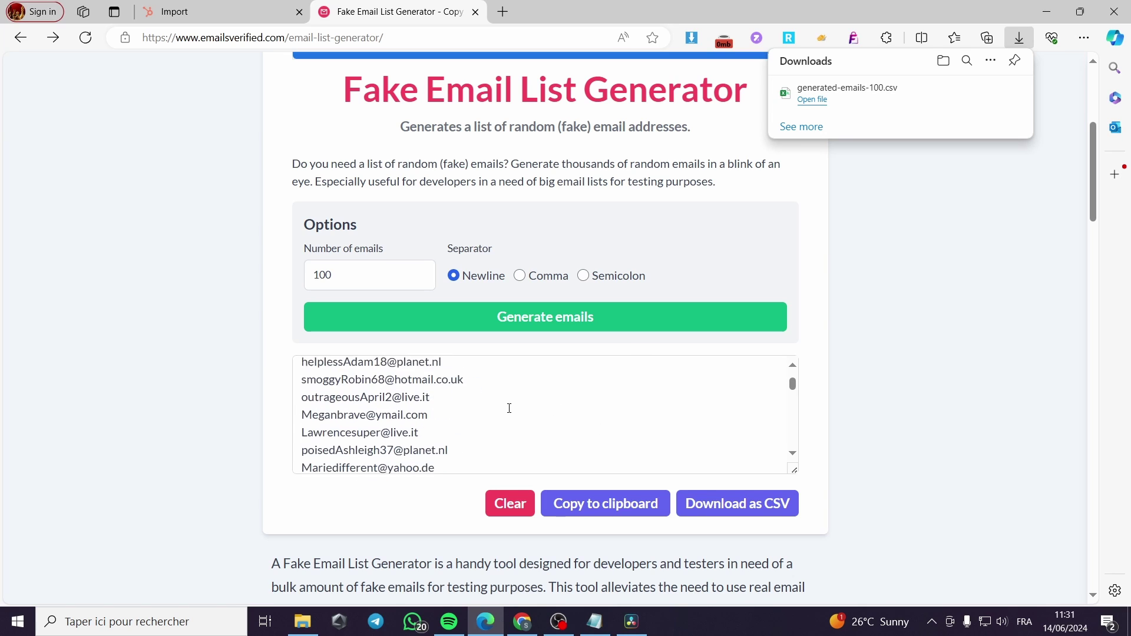
scroll(573, 405, down, 6)
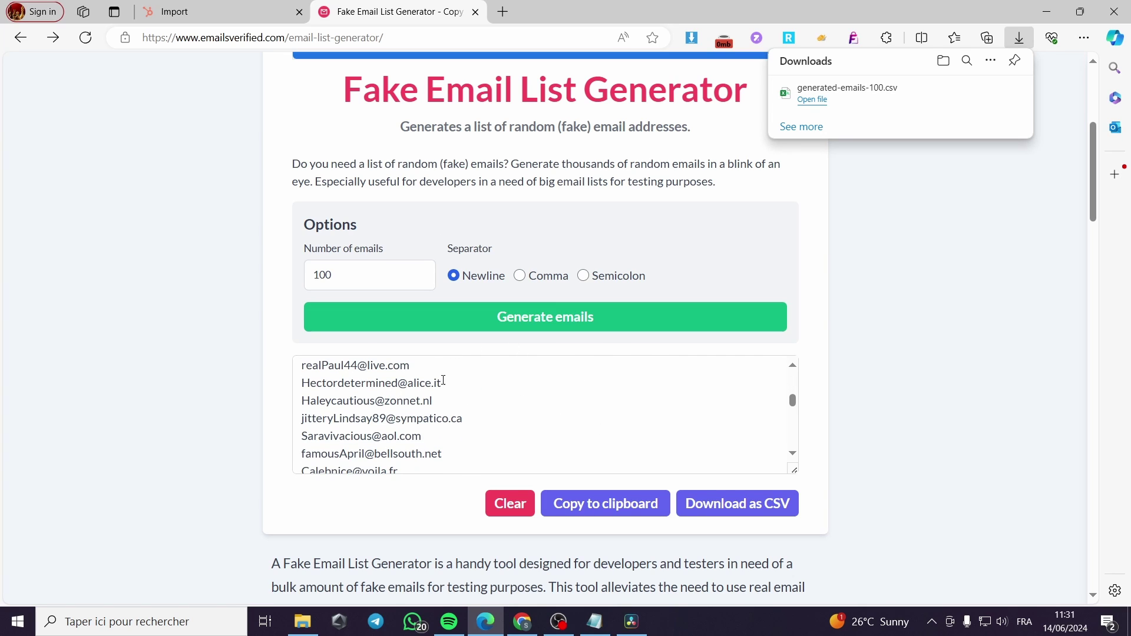
Return to the HubSpot import and upload generated-emails-100 from the Téléchargements folder as the contacts file.
click(246, 20)
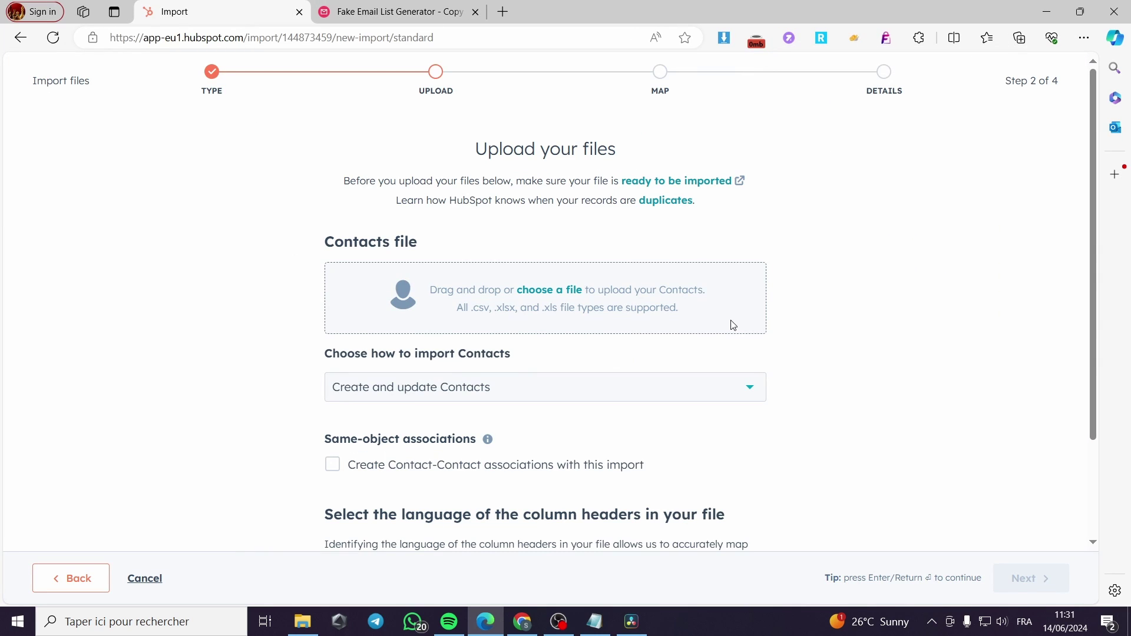
click(547, 290)
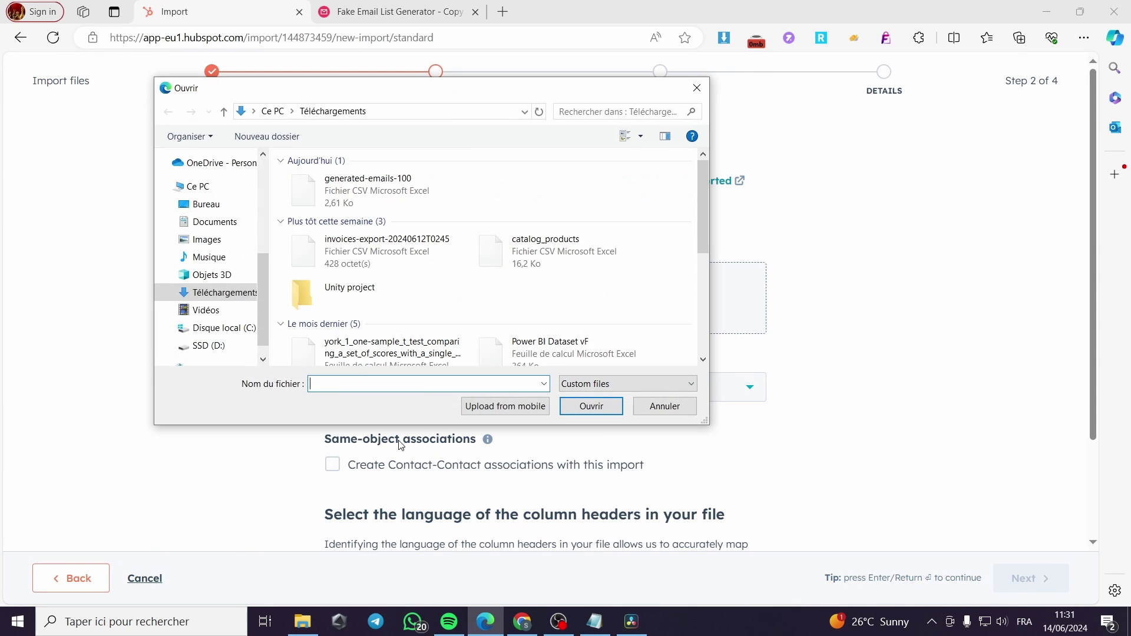
click(375, 194)
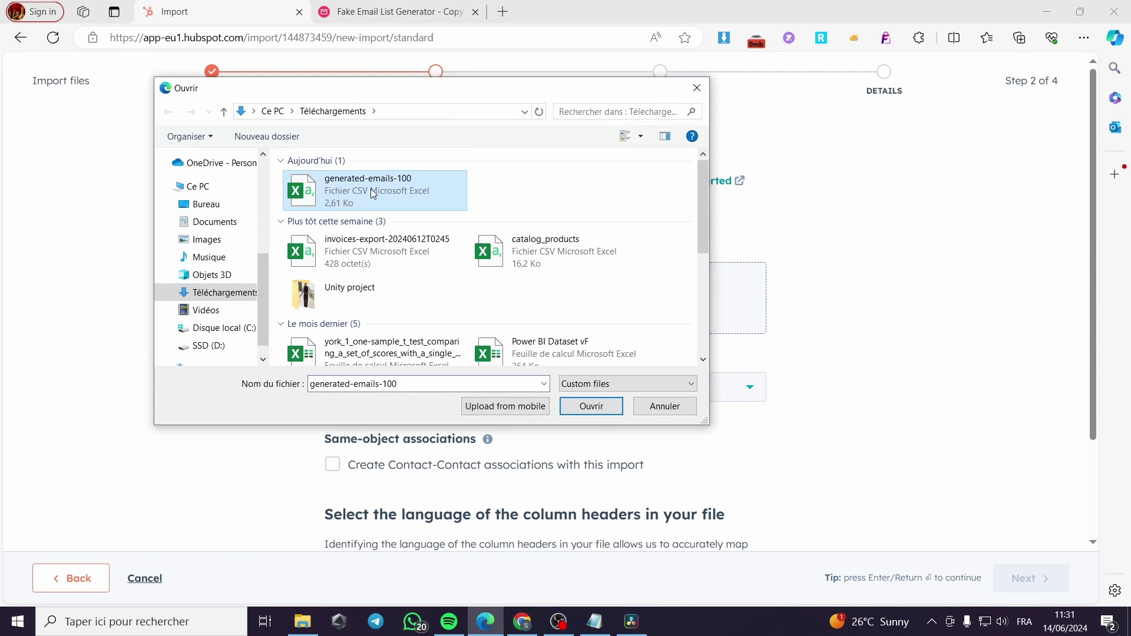
click(589, 407)
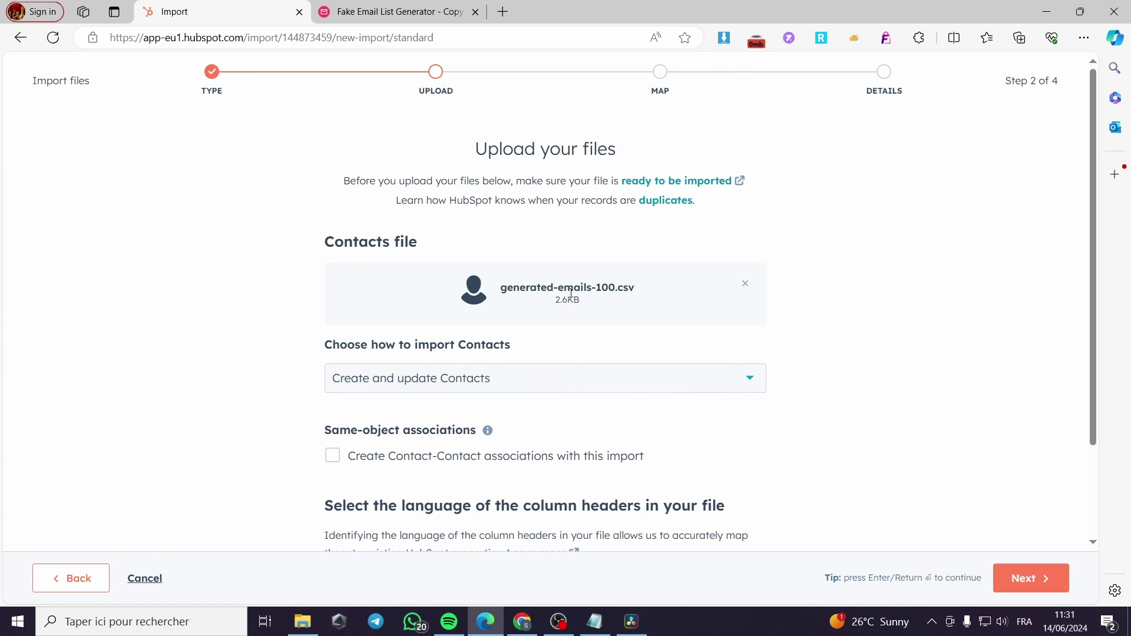
Set the import to create new contacts only and continue to the column mapping stage.
scroll(562, 384, down, 2)
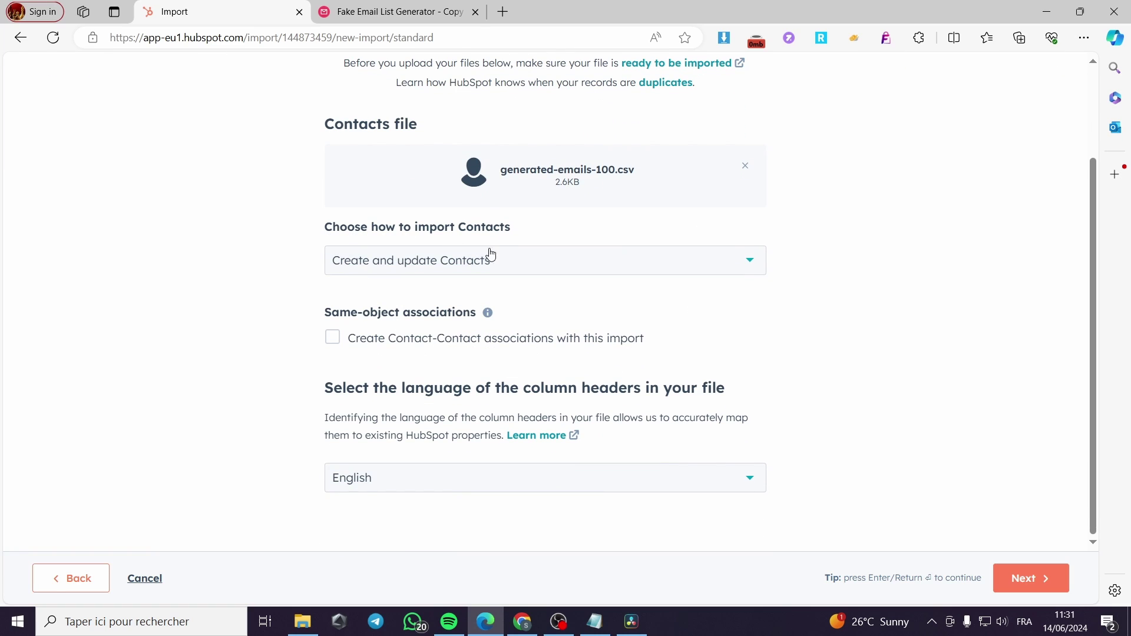
click(527, 259)
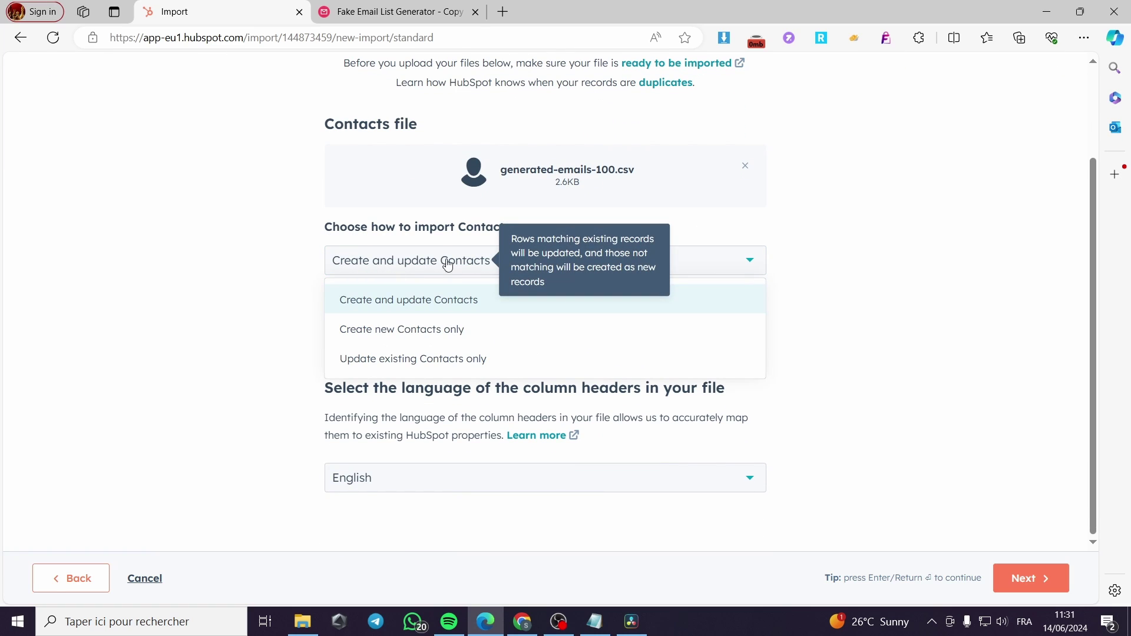
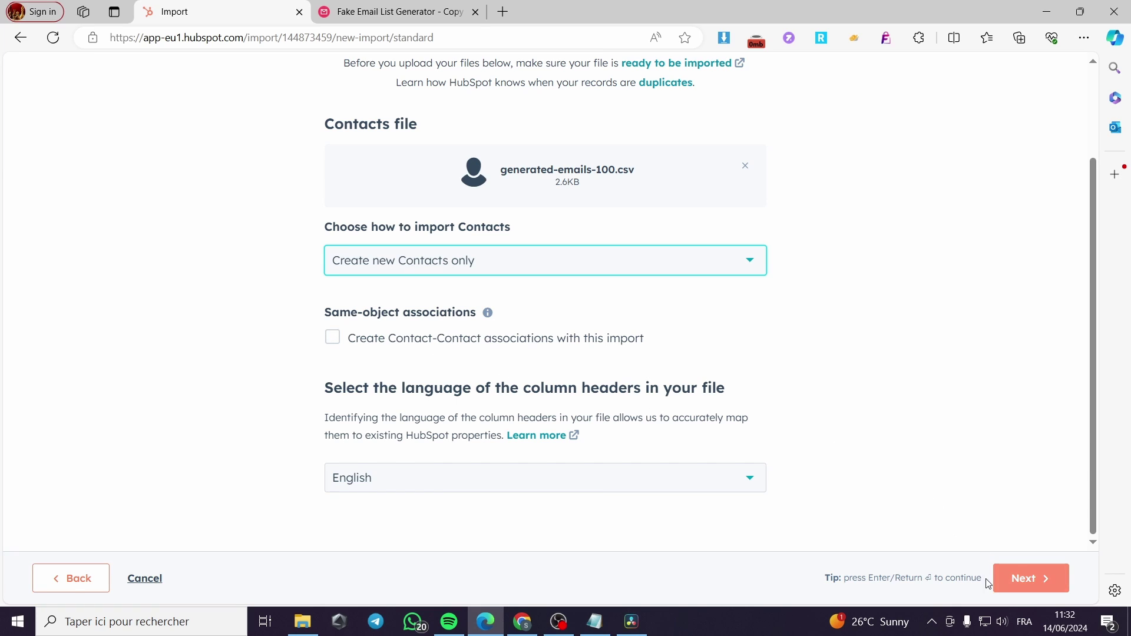
click(1022, 580)
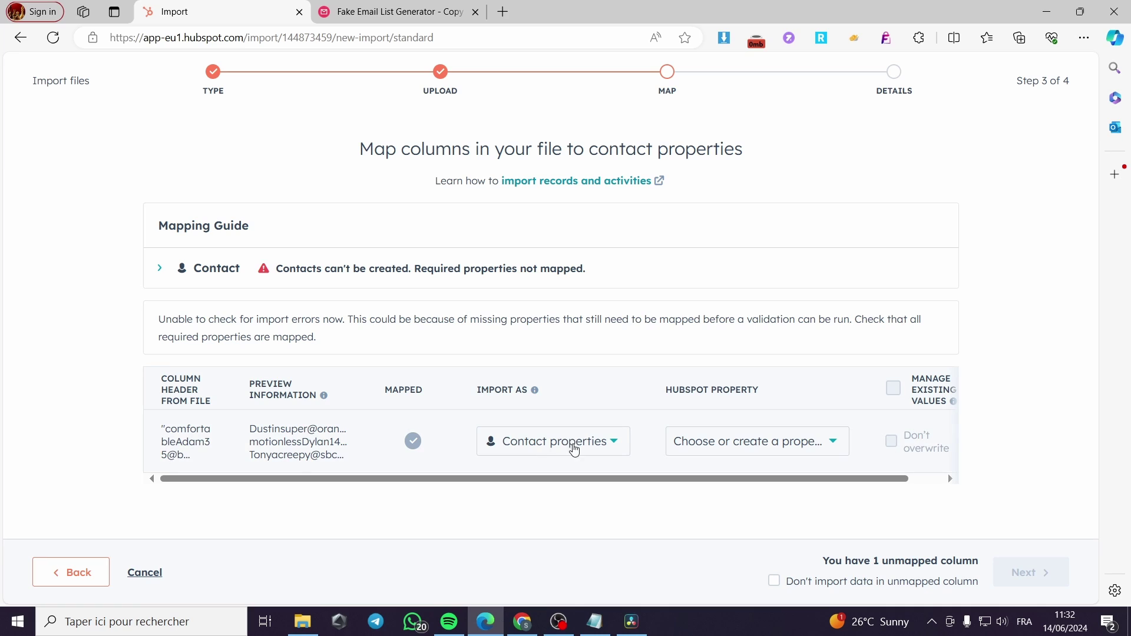
Keep the file's email column imported as contact properties and map it to the Membership Notes property.
click(598, 449)
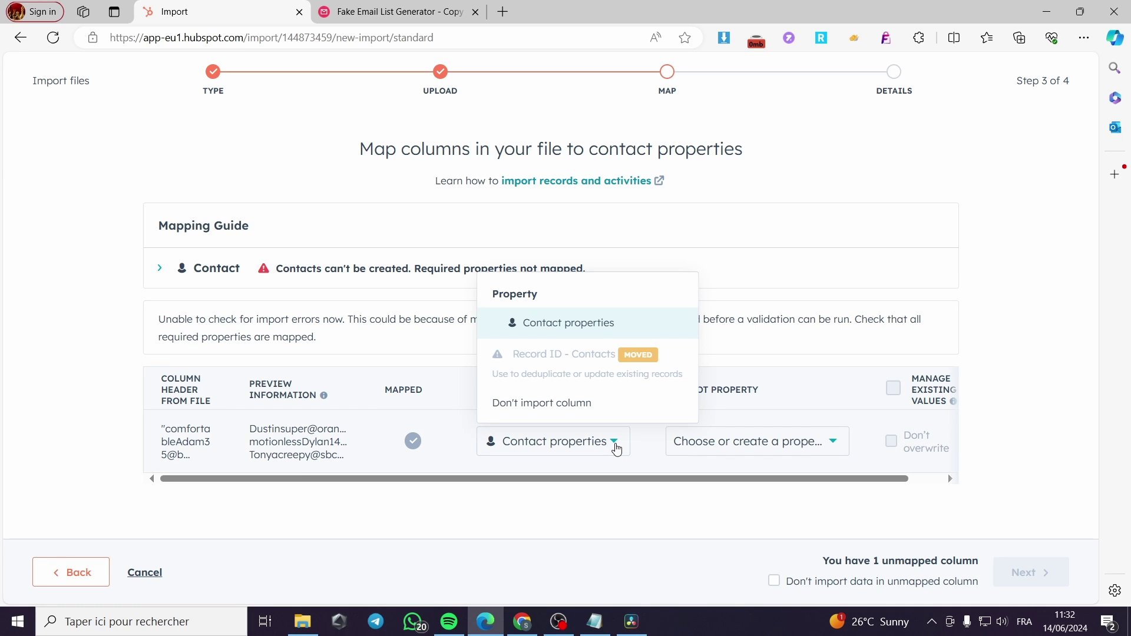
click(615, 449)
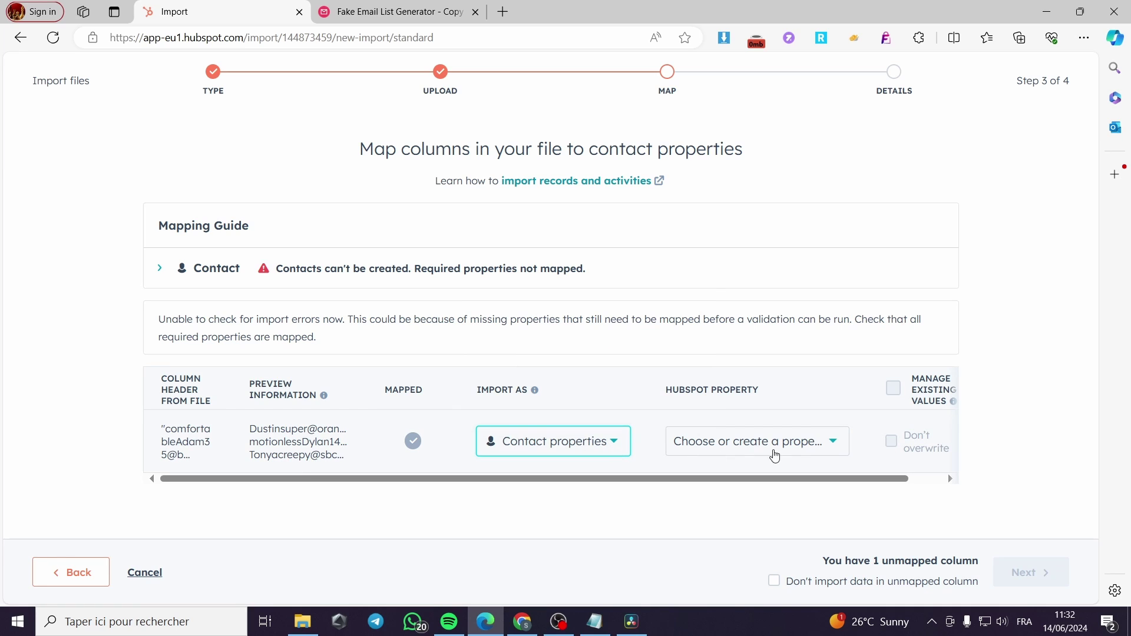
click(824, 453)
click(824, 453)
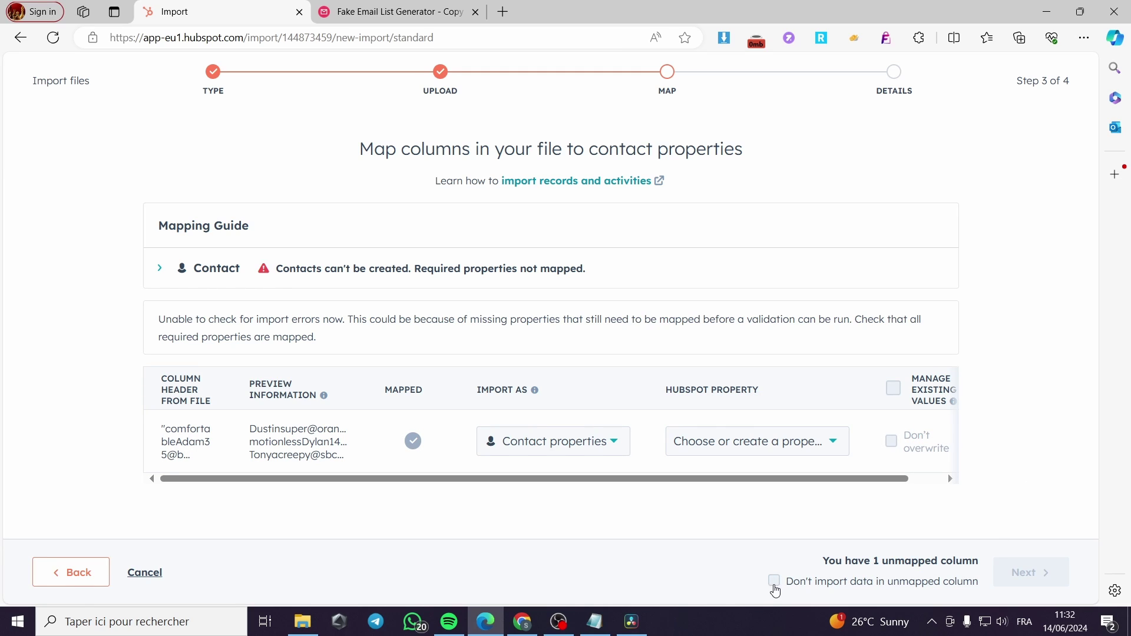
click(808, 443)
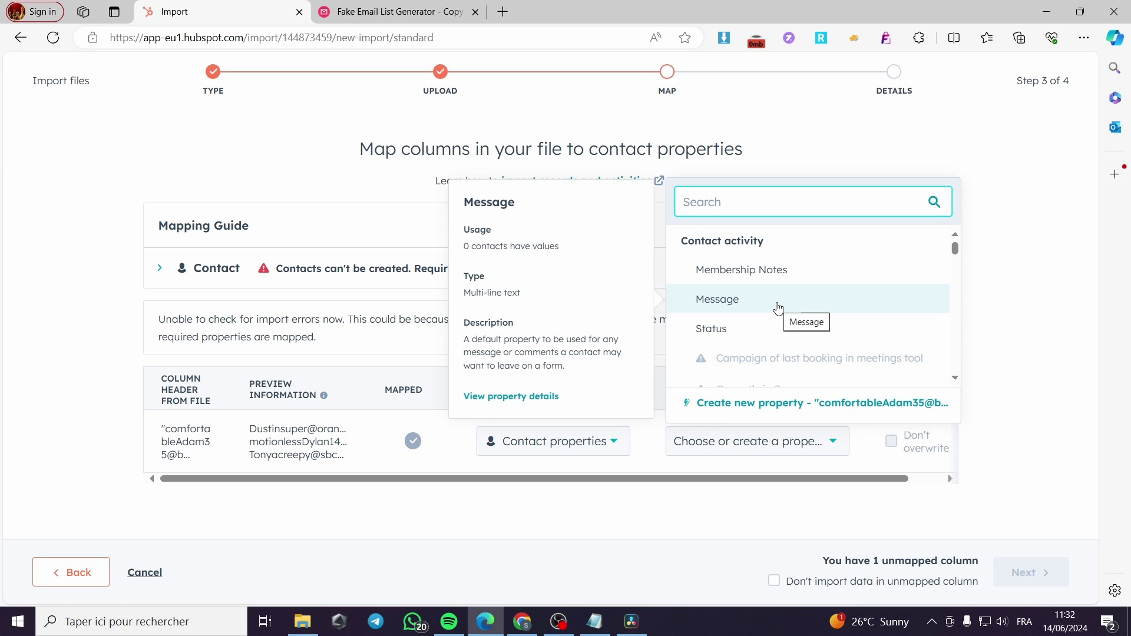
click(777, 285)
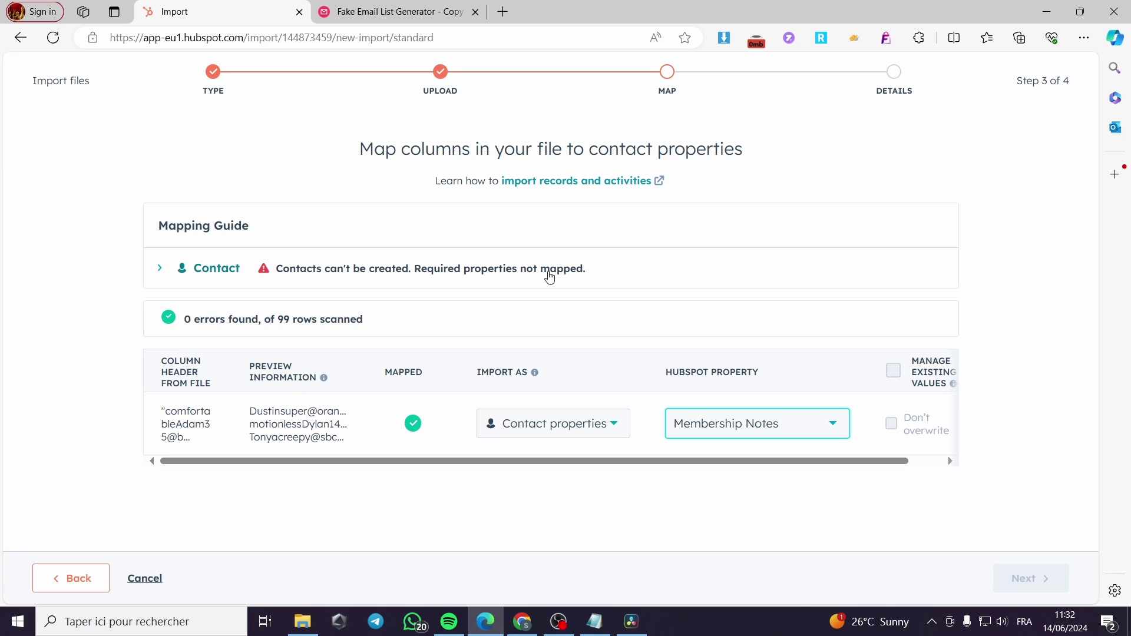
Examine the mapped column's import type and property options, and check the mapping guide's Contact entry for required properties.
click(606, 424)
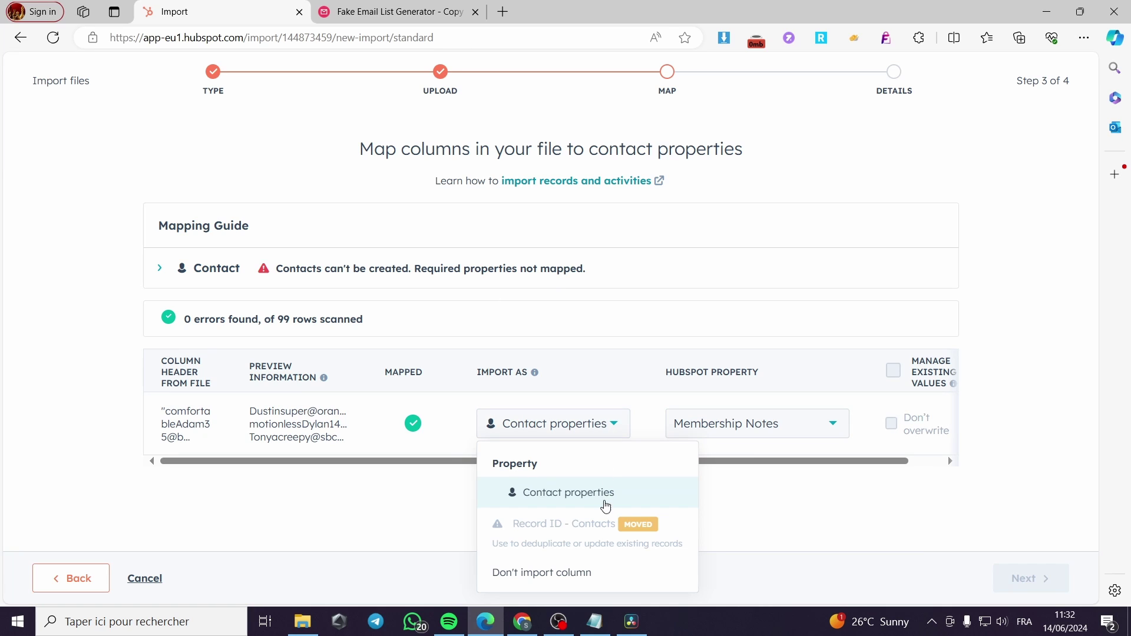
click(764, 434)
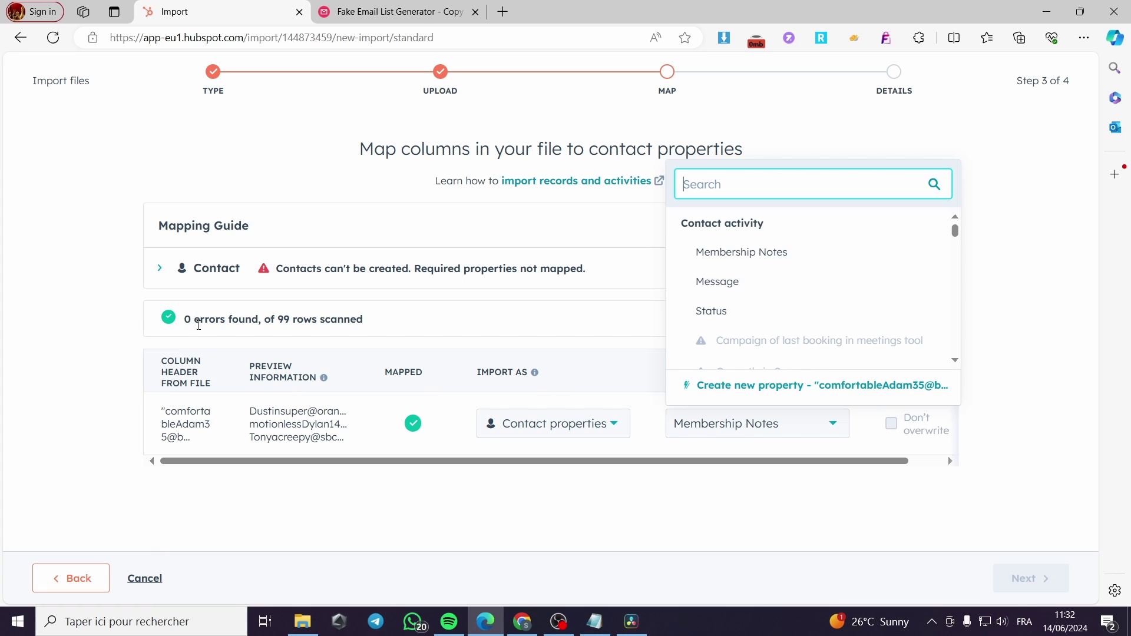
click(435, 329)
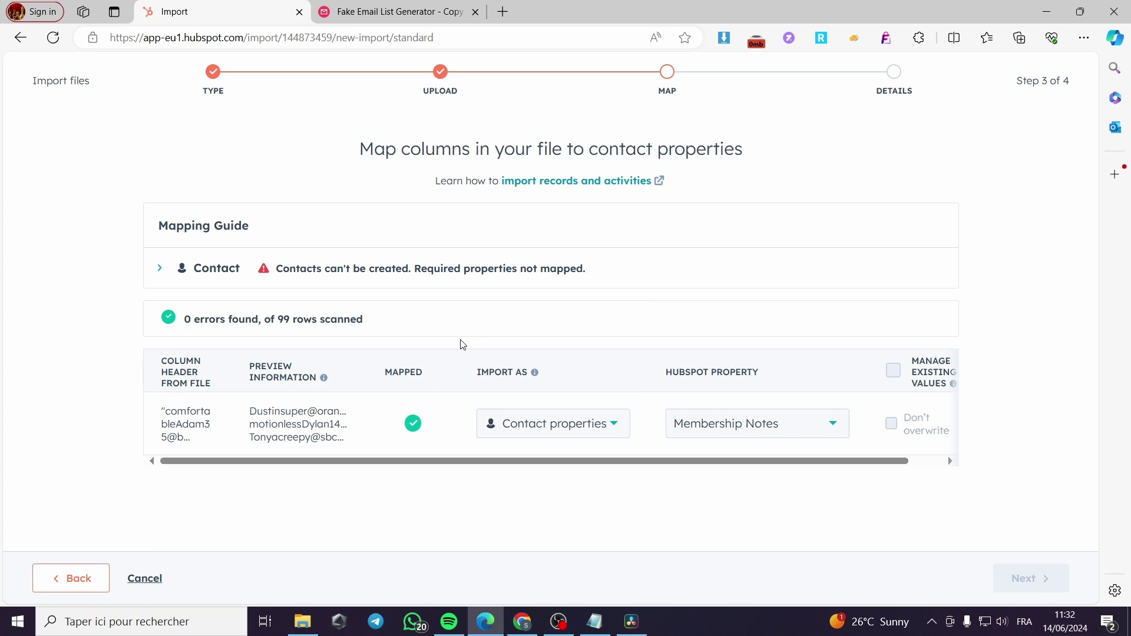
drag(822, 462, 606, 450)
click(403, 277)
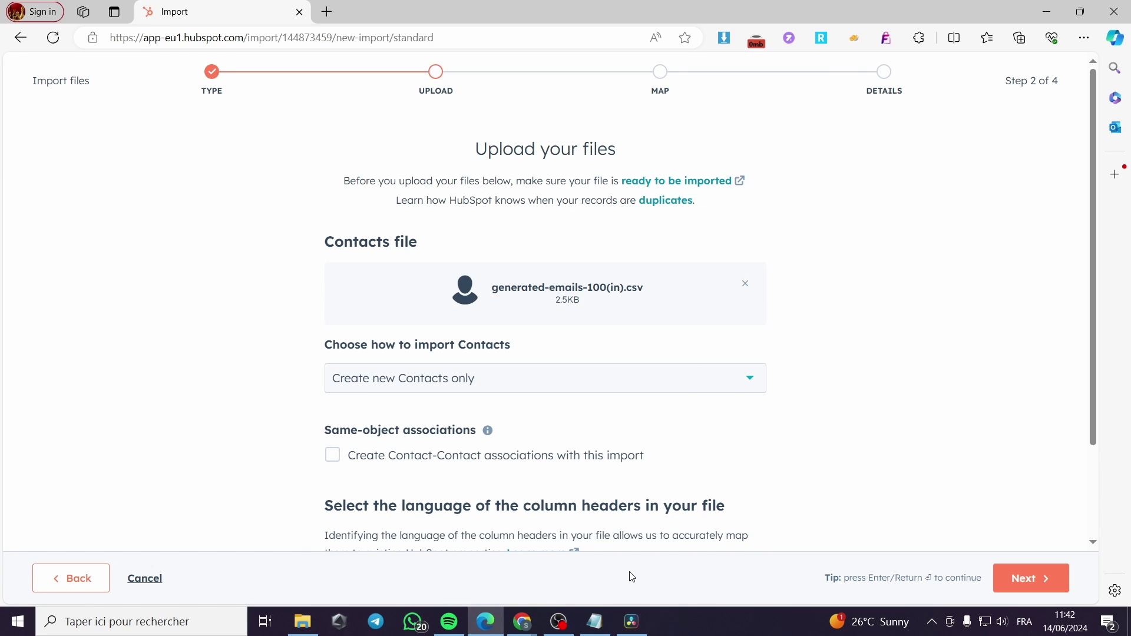
Switch to Microsoft 365 in Chrome, open the recent generated-emails-100 workbook and look through its email column.
click(514, 621)
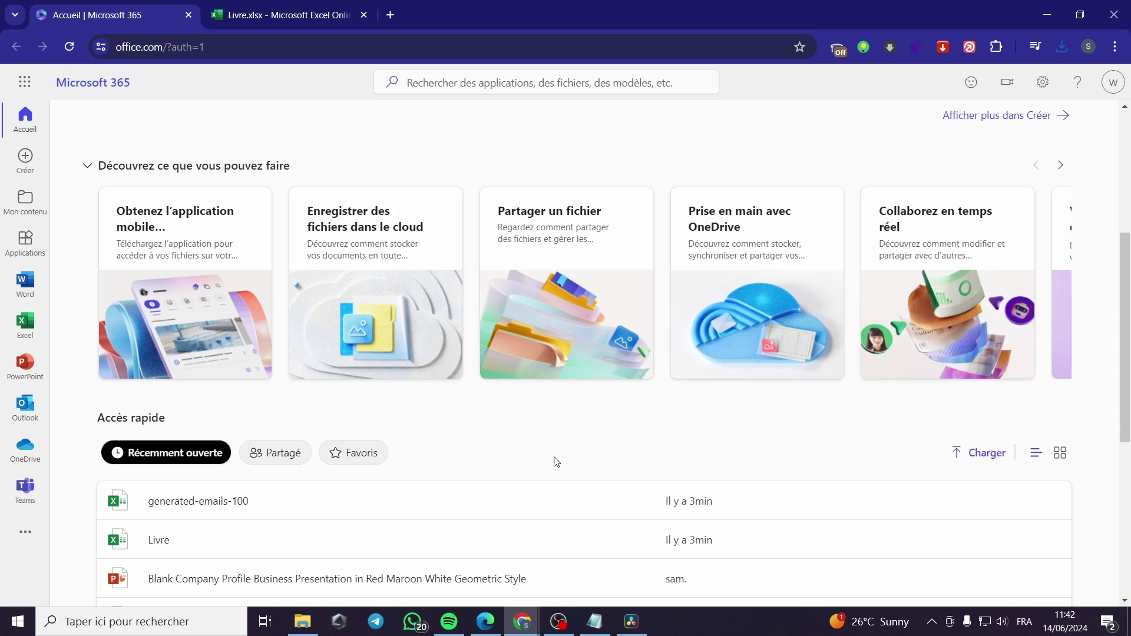
scroll(468, 445, down, 1)
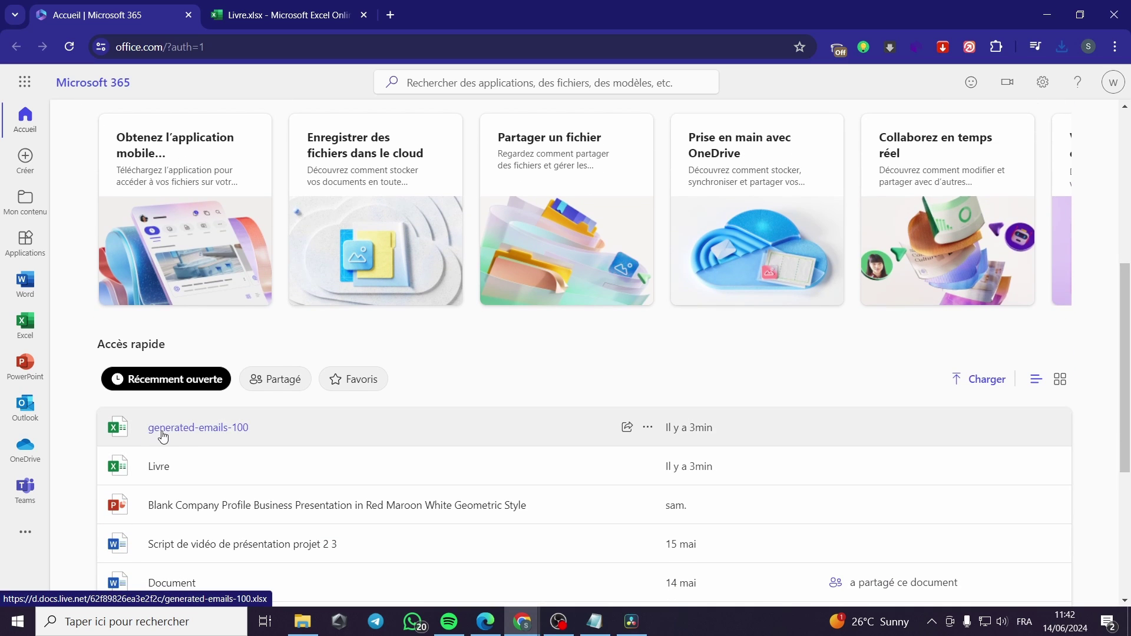
click(163, 436)
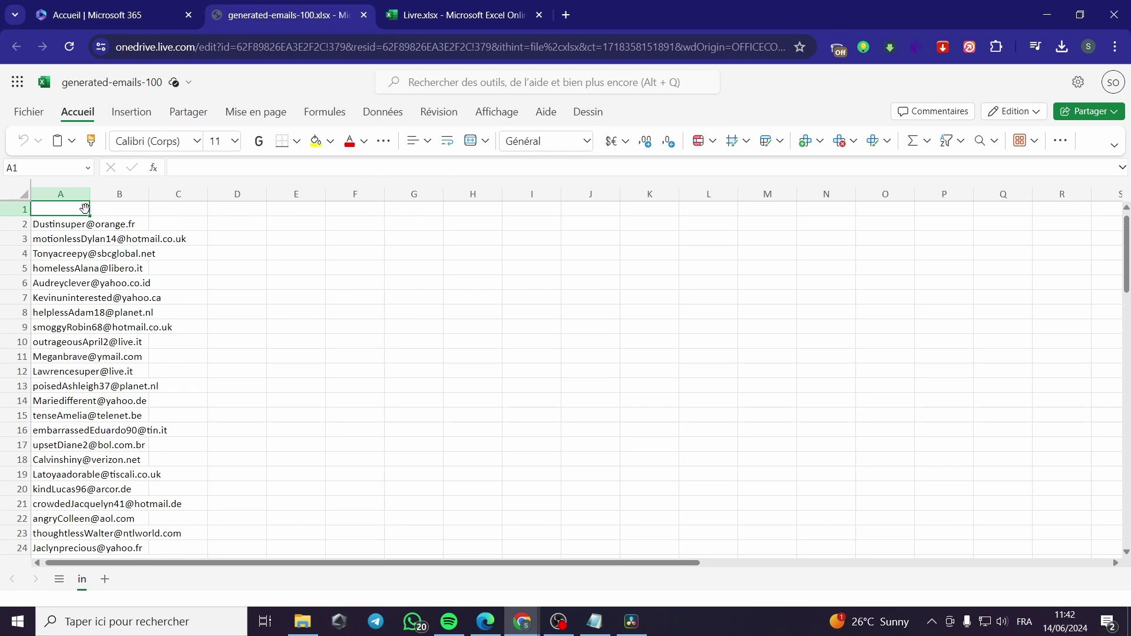
scroll(94, 229, down, 5)
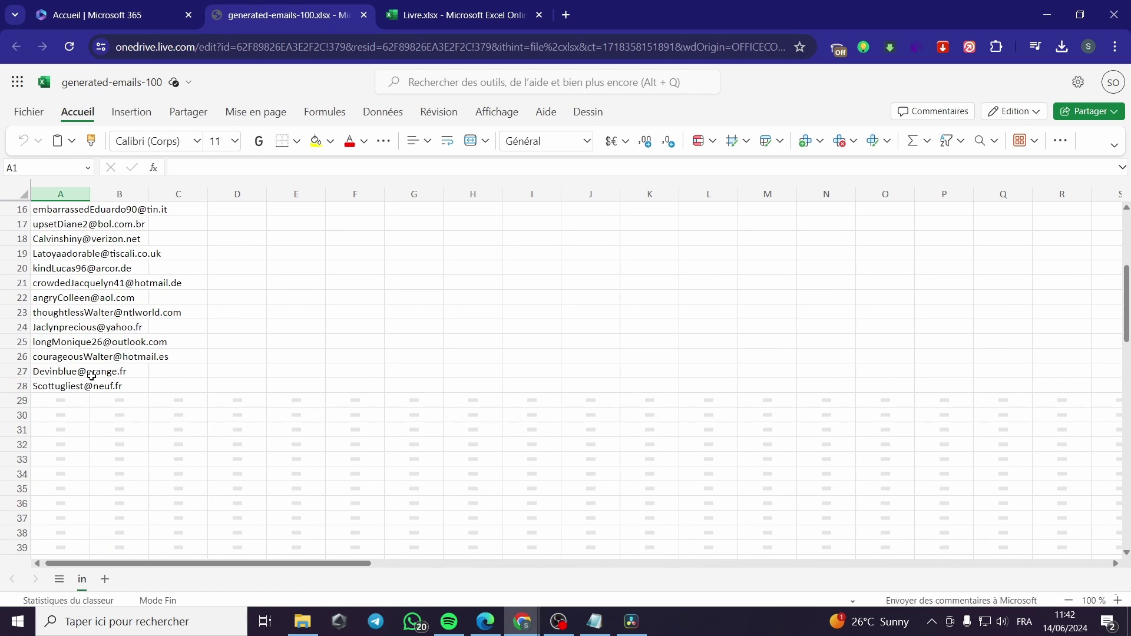
scroll(91, 376, down, 2)
scroll(91, 377, up, 7)
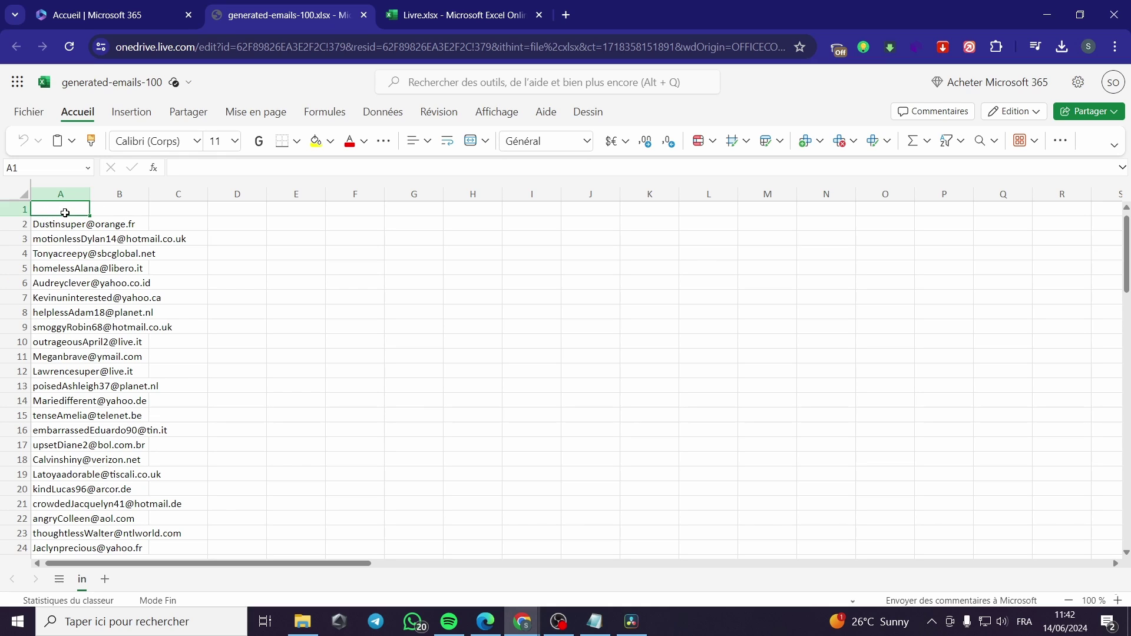
Enter the header "Email" in cell A1 above the list of addresses.
double_click(65, 213)
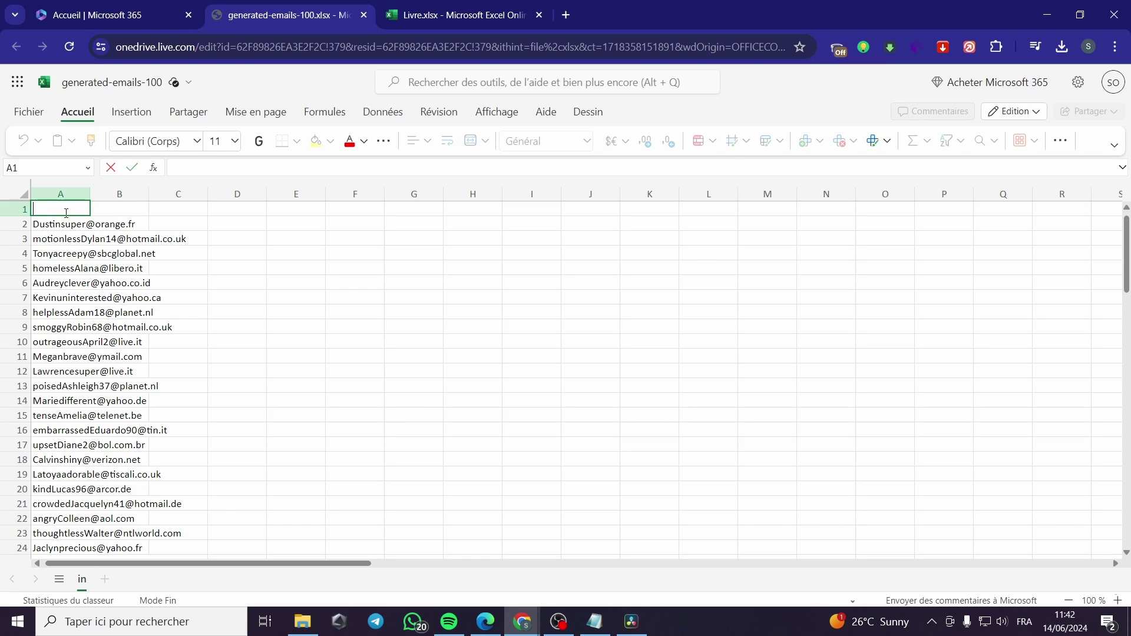
text(E)
key(BackSpace)
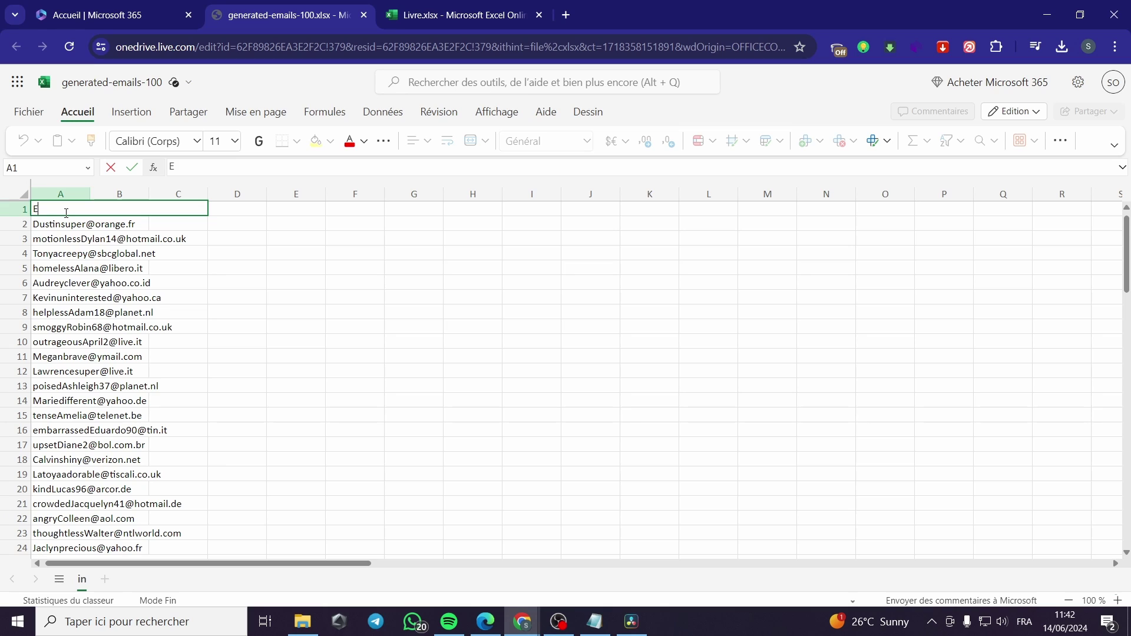
text(mail)
click(251, 213)
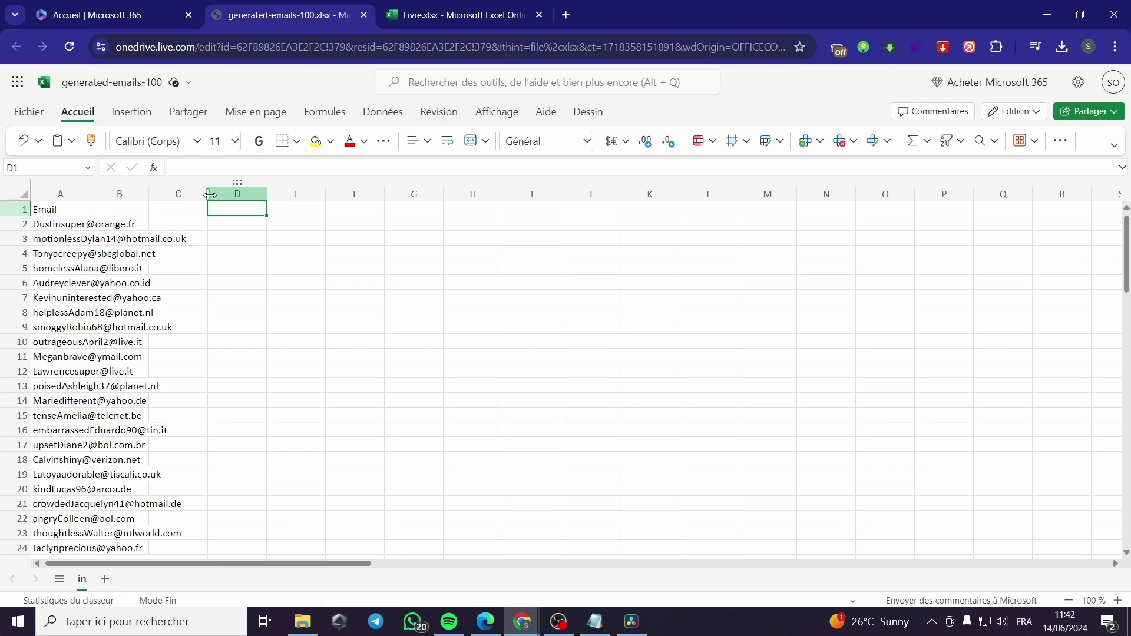
Export the current sheet by downloading it in CSV format.
click(29, 112)
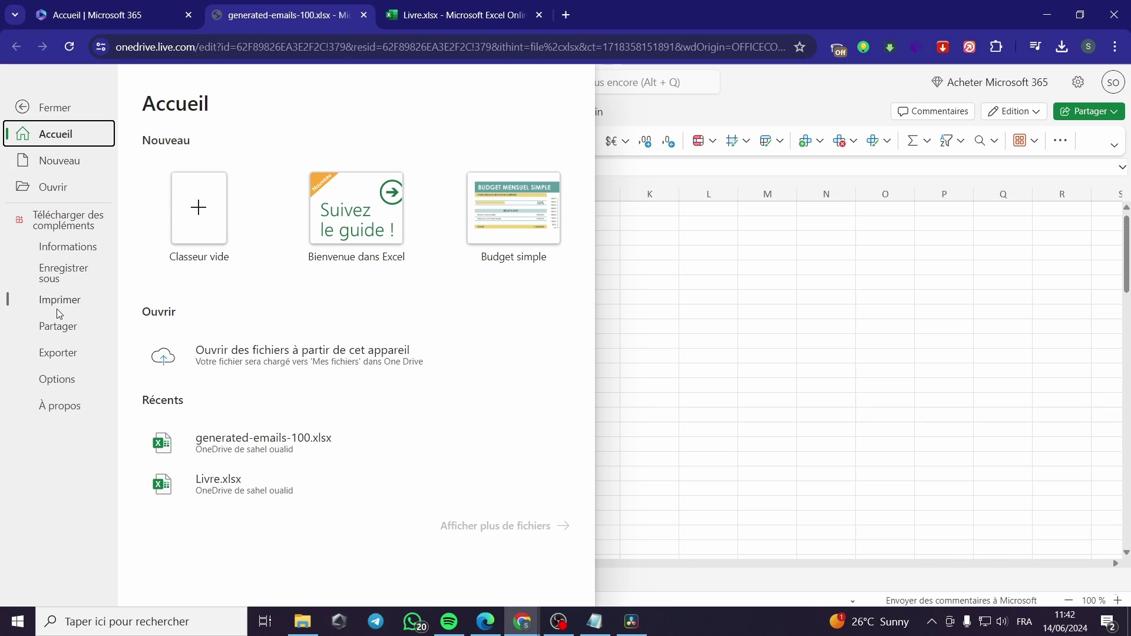
click(59, 348)
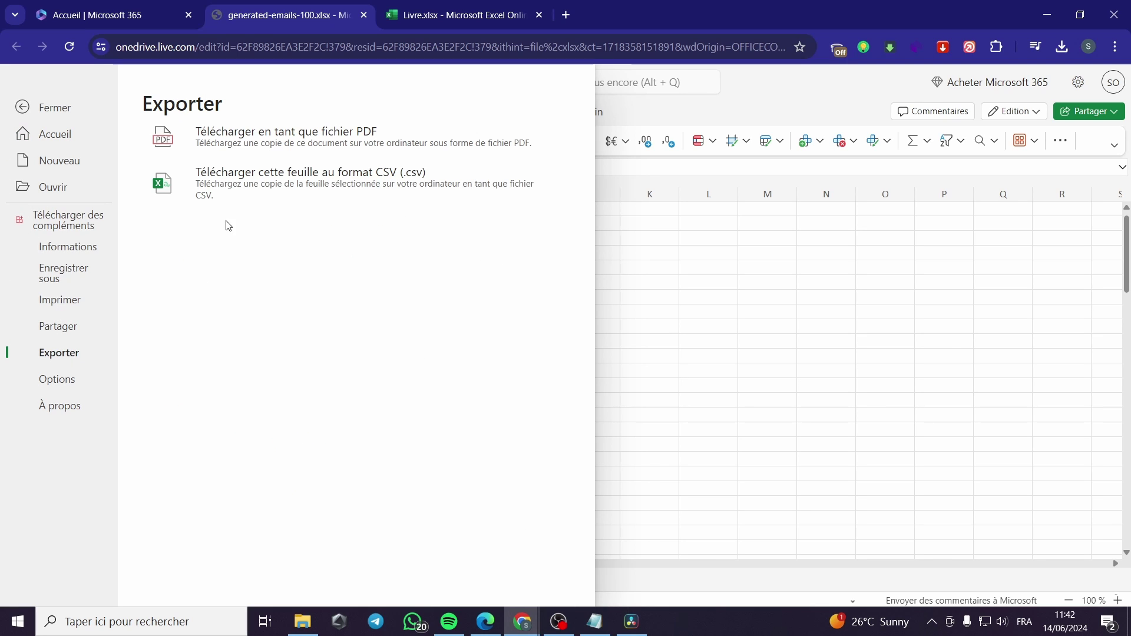
click(232, 181)
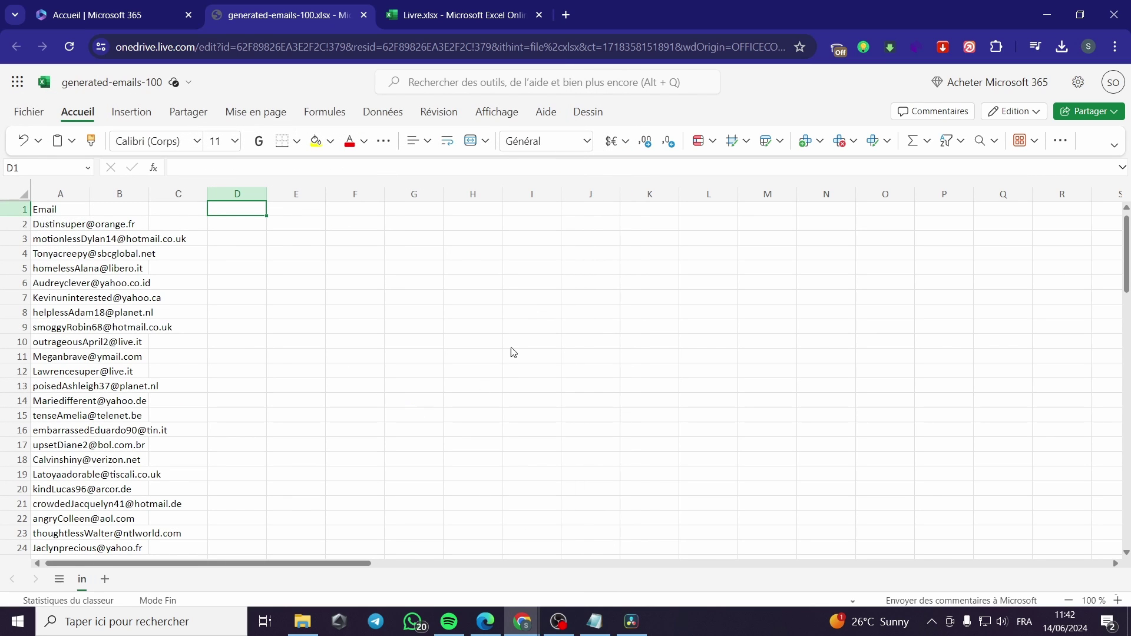
Switch to the HubSpot import in Edge and replace the uploaded contacts file with generated-emails-100(in) (1).csv.
click(609, 423)
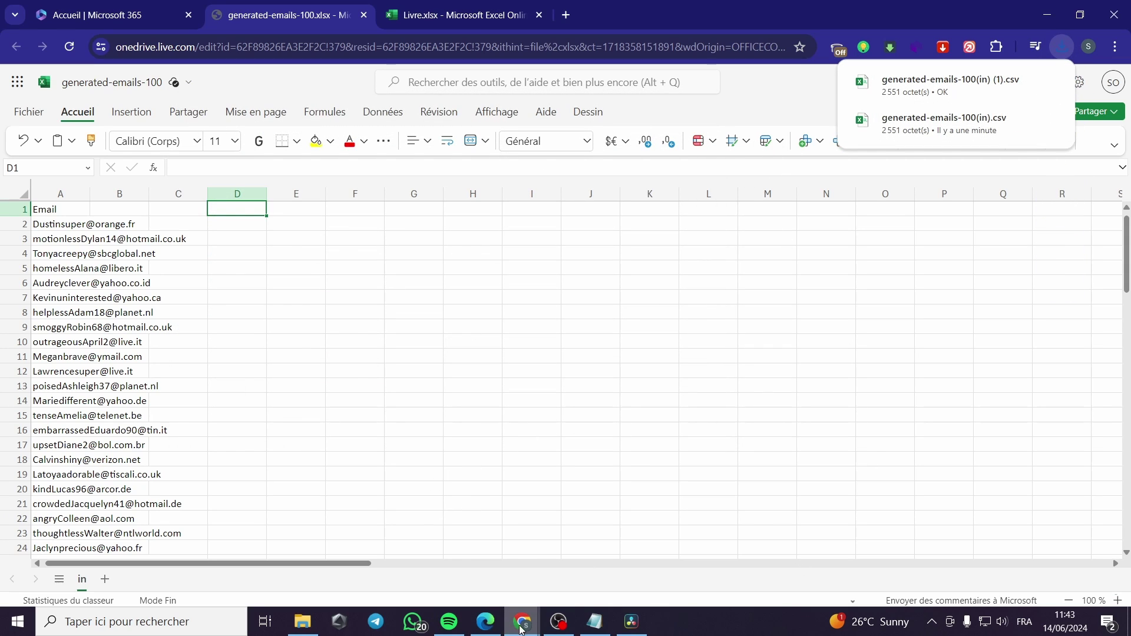
click(486, 621)
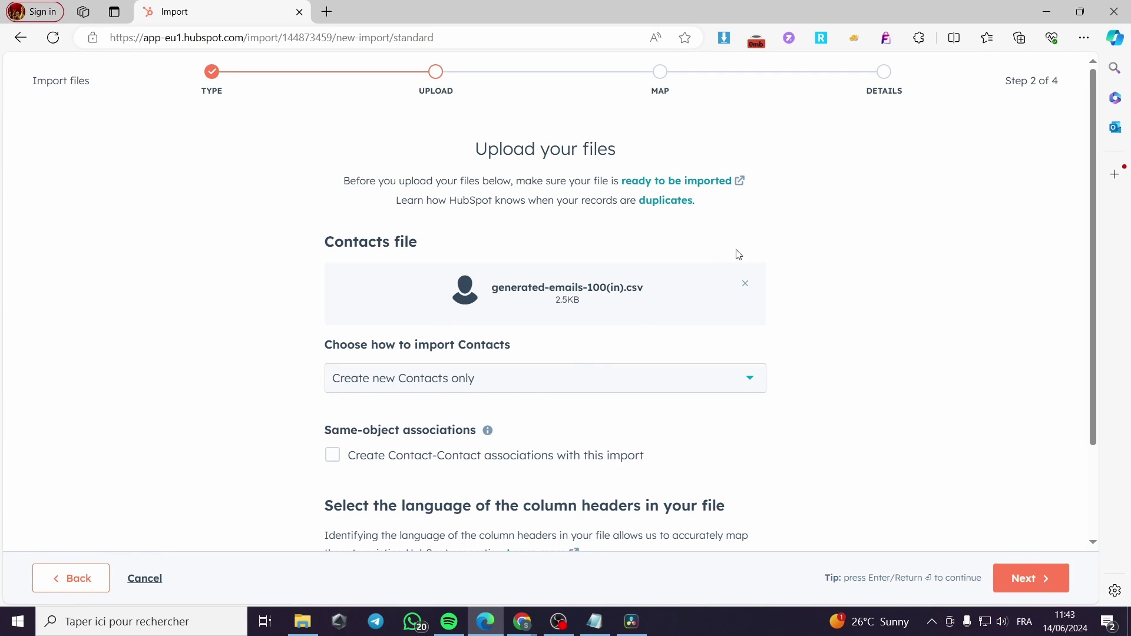
click(747, 285)
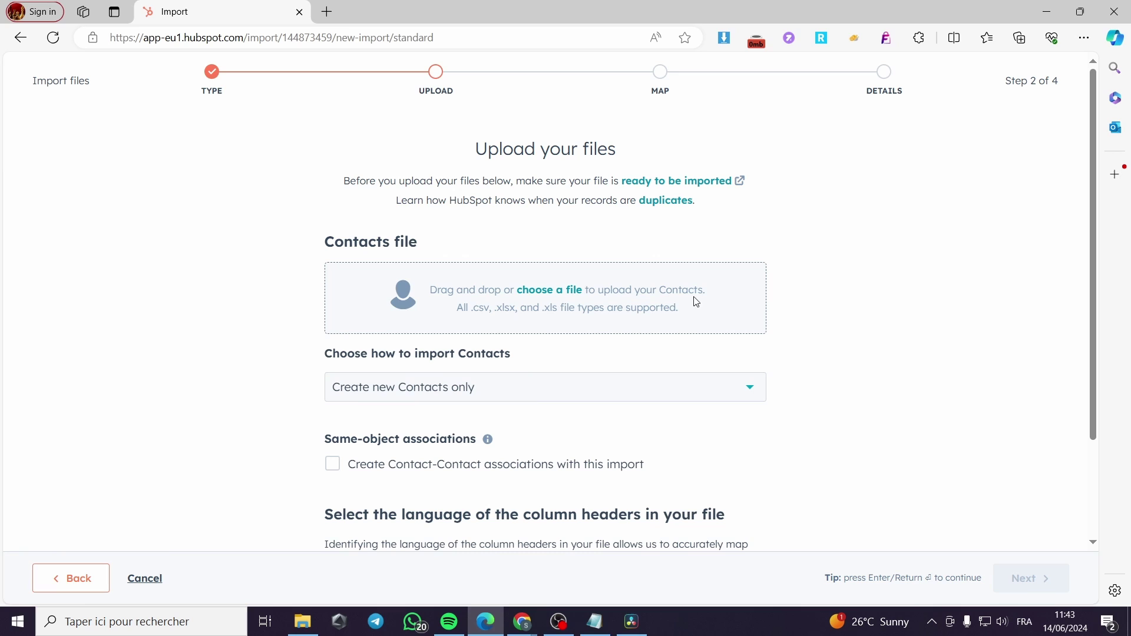
click(542, 291)
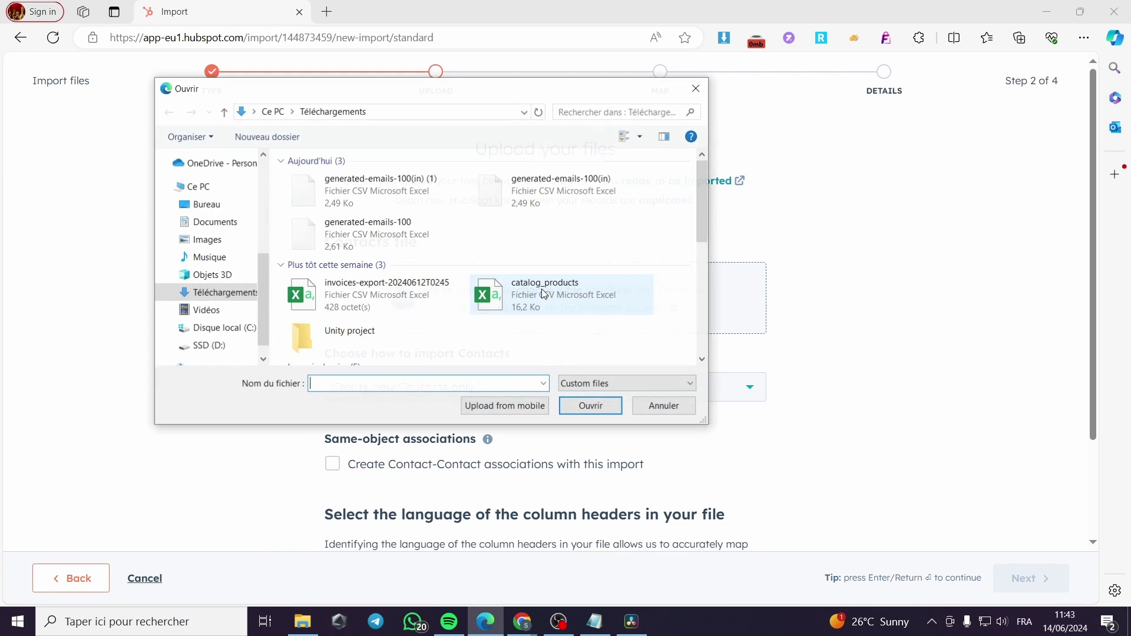
click(373, 180)
click(592, 406)
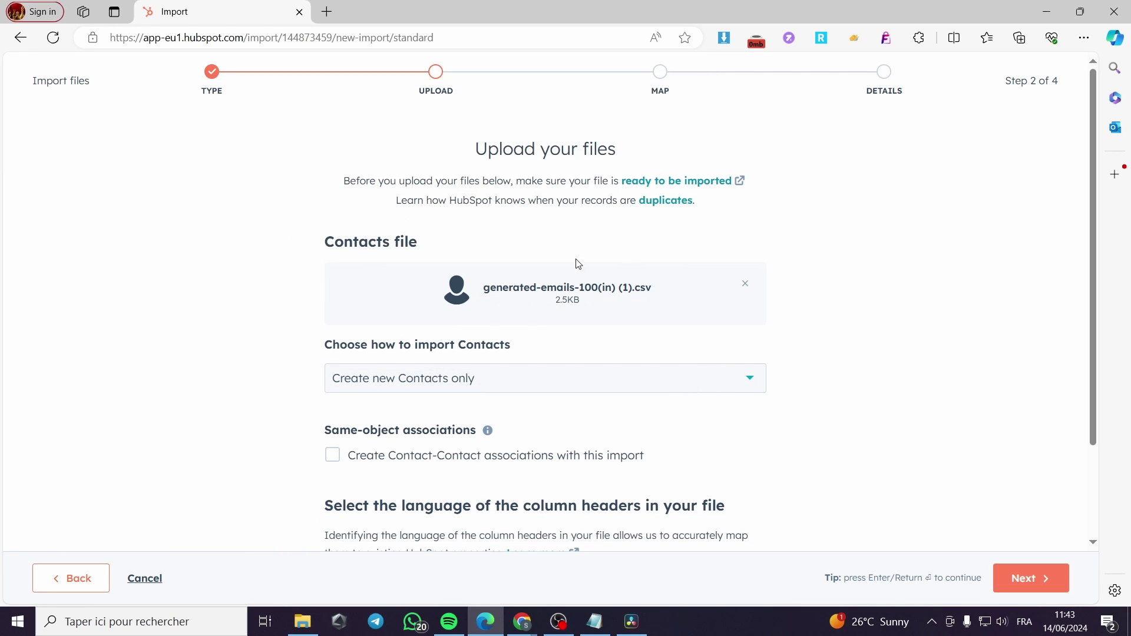
Accept the Email column mapping and finish the import, creating a list from it and agreeing to the contact consent statement.
click(1025, 586)
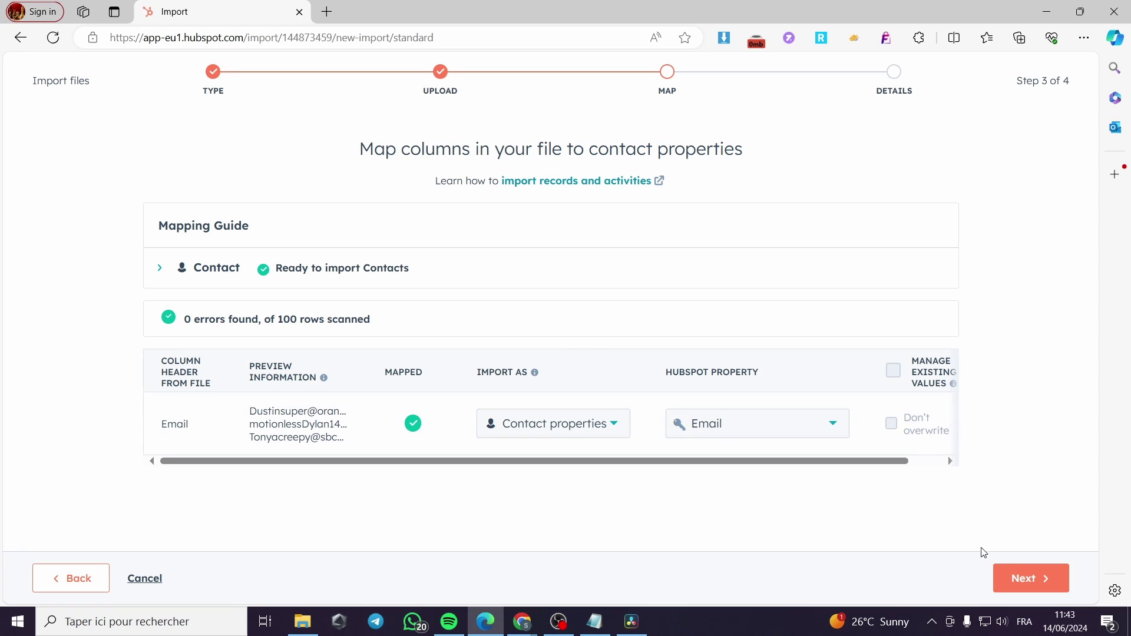
click(1024, 580)
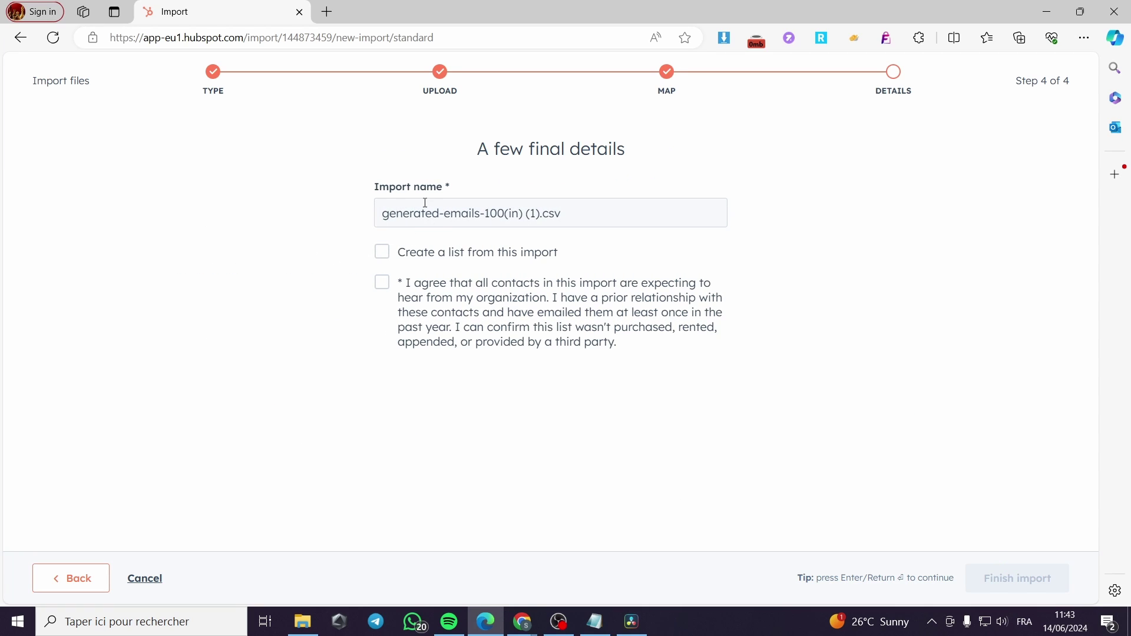
click(381, 253)
click(382, 282)
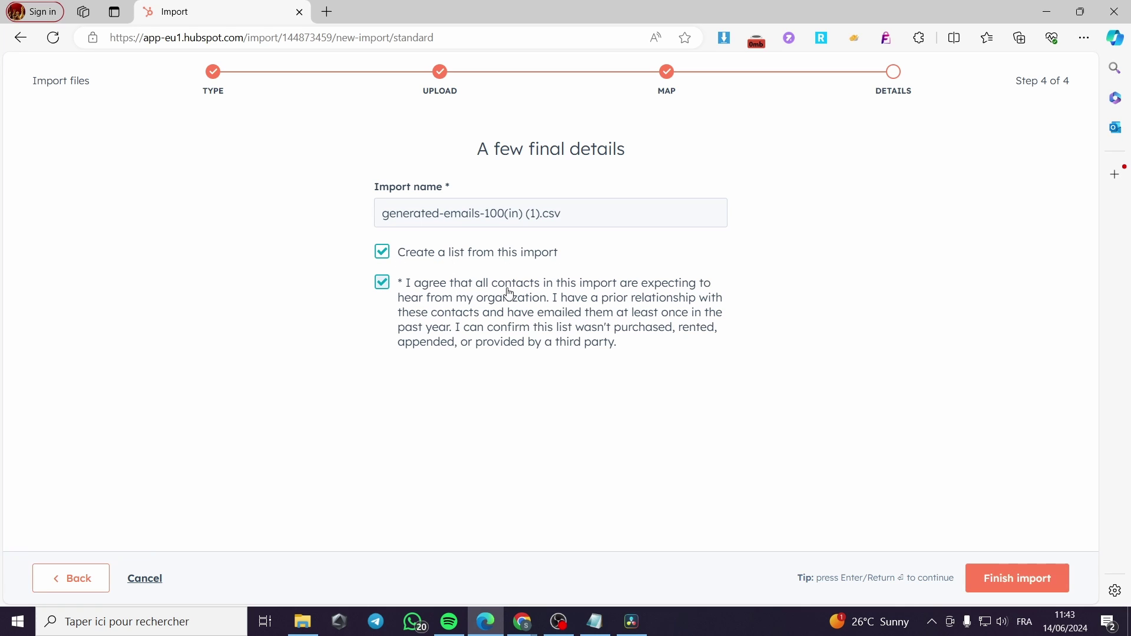
click(993, 570)
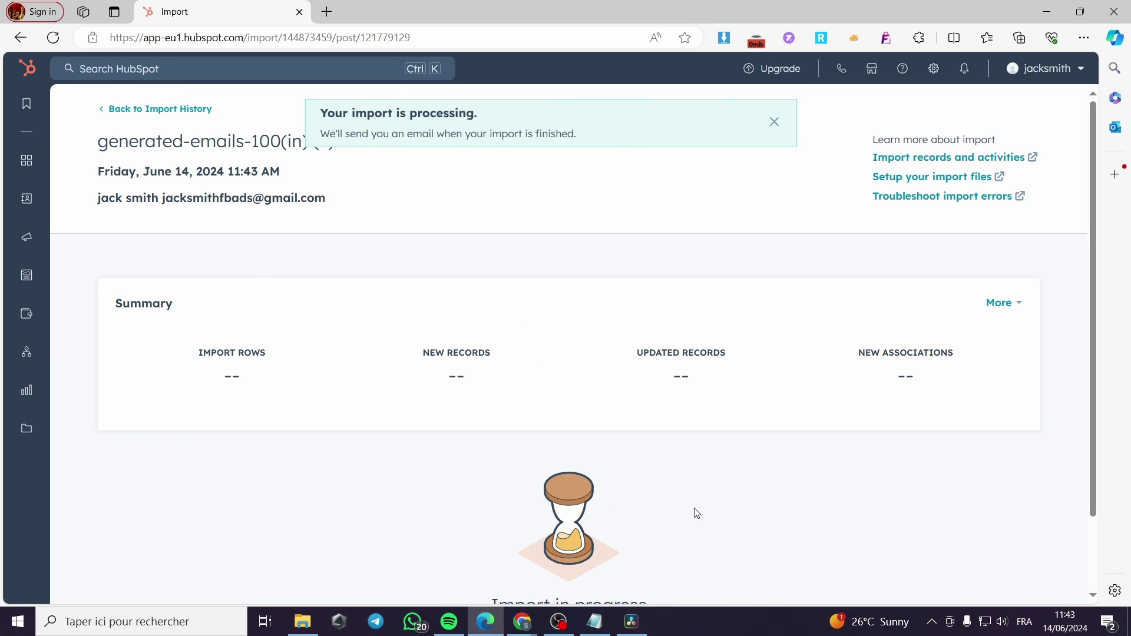
Examine the import's summary and completion status, and dismiss the import notification.
scroll(697, 513, down, 2)
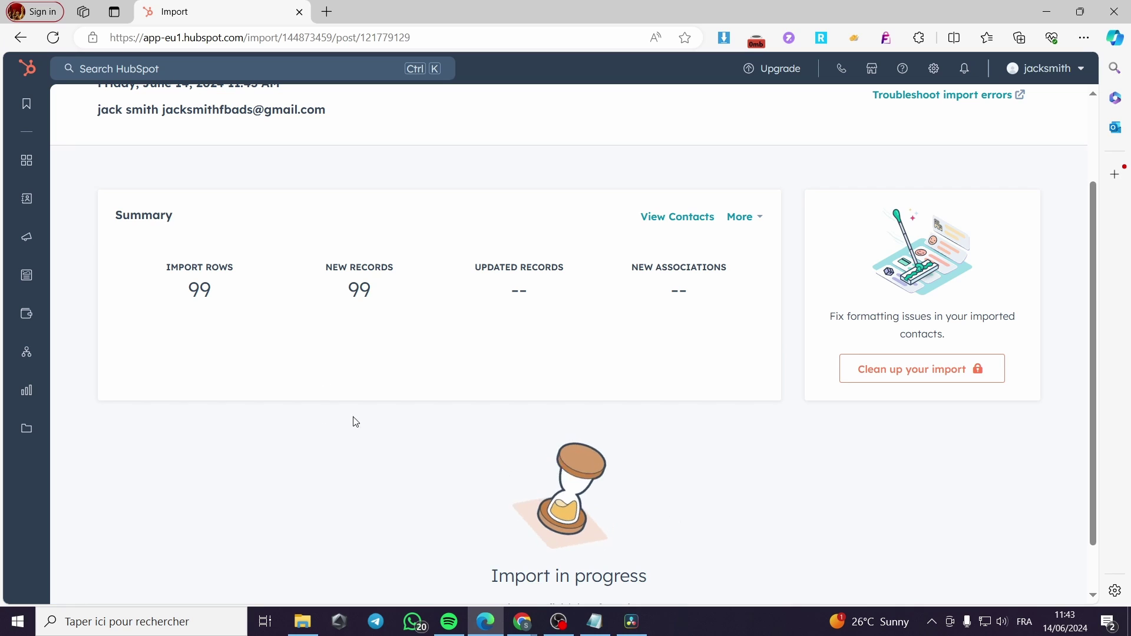
scroll(811, 420, down, 1)
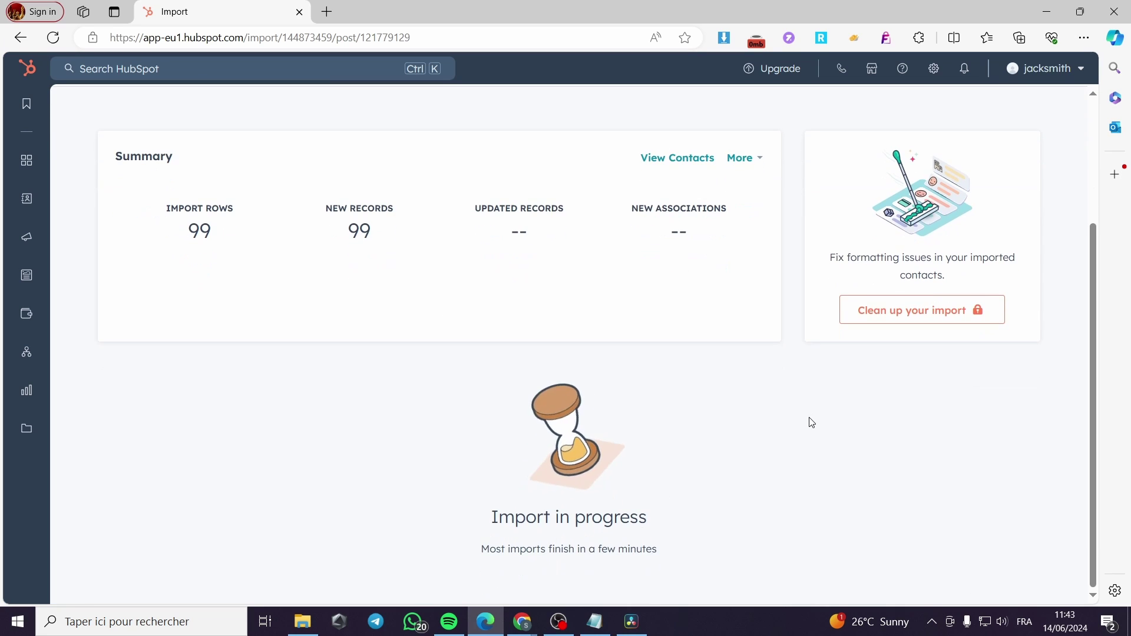
scroll(467, 545, up, 3)
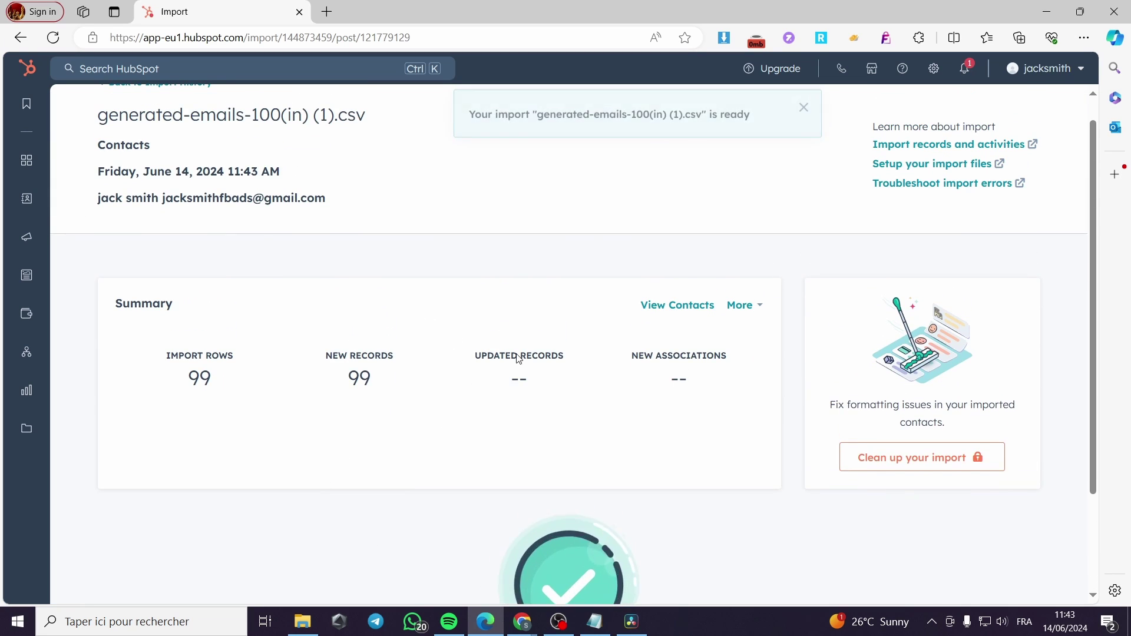
scroll(954, 354, down, 2)
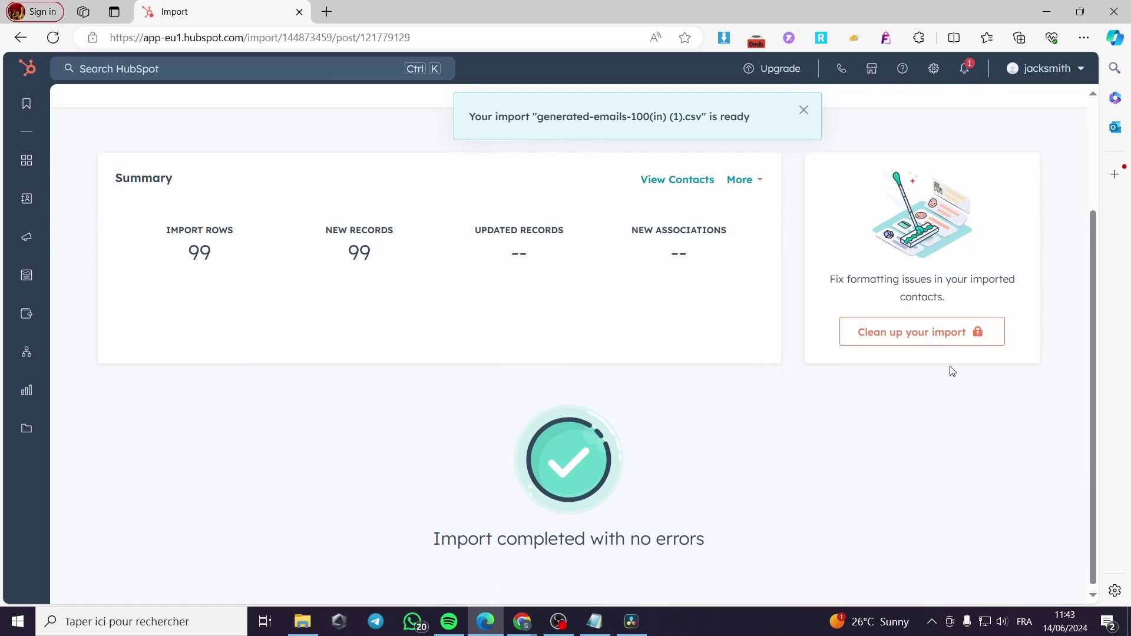
scroll(703, 445, up, 3)
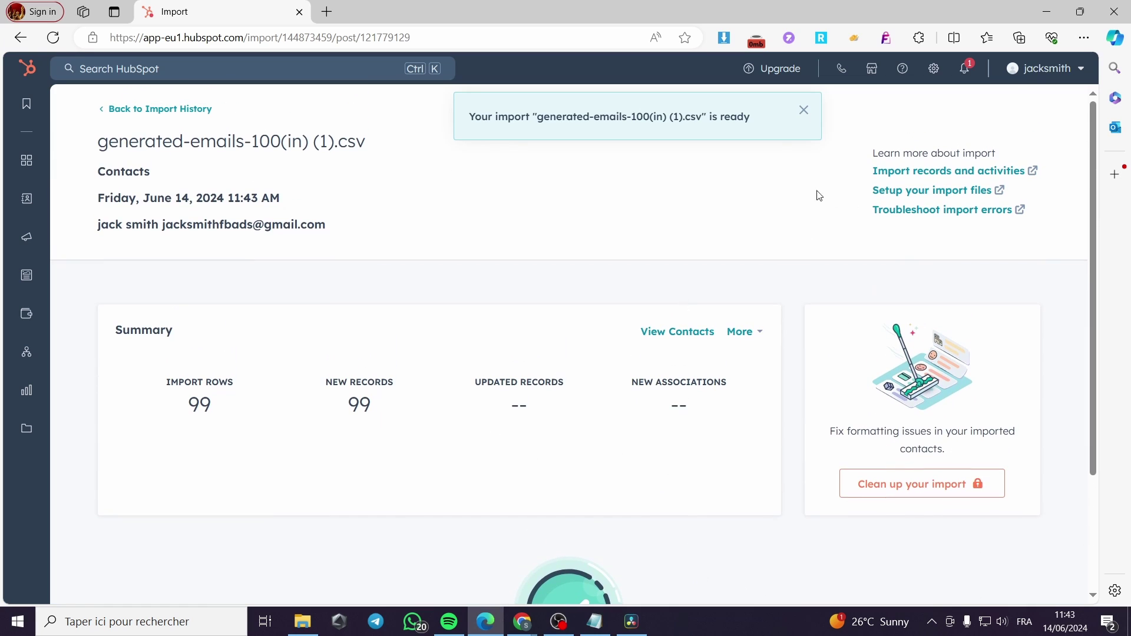
click(803, 111)
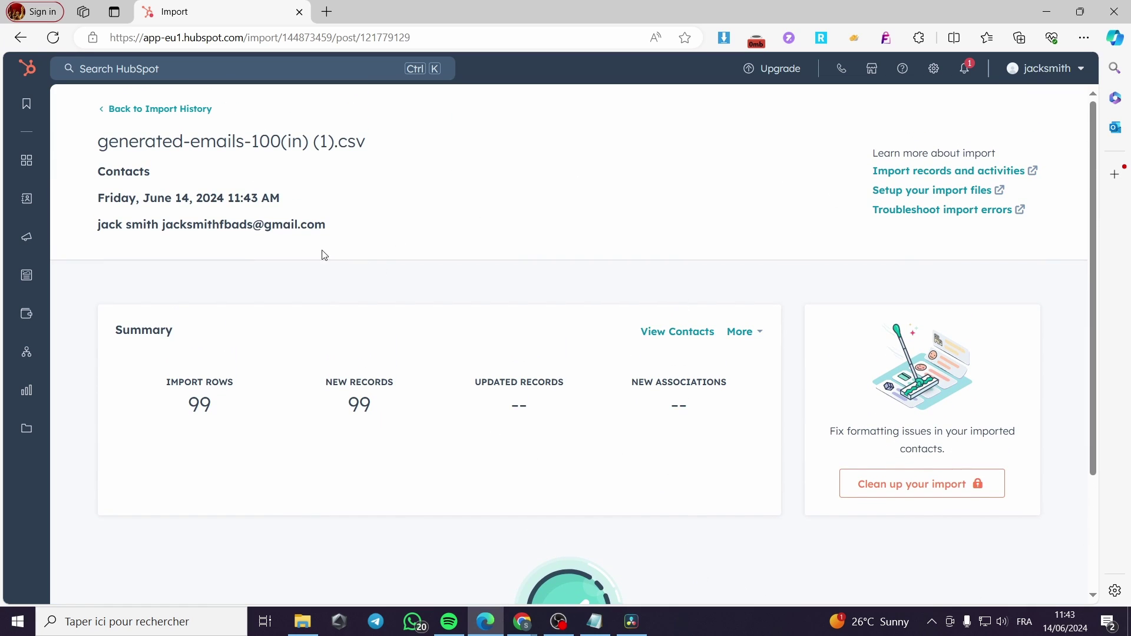
scroll(927, 386, down, 3)
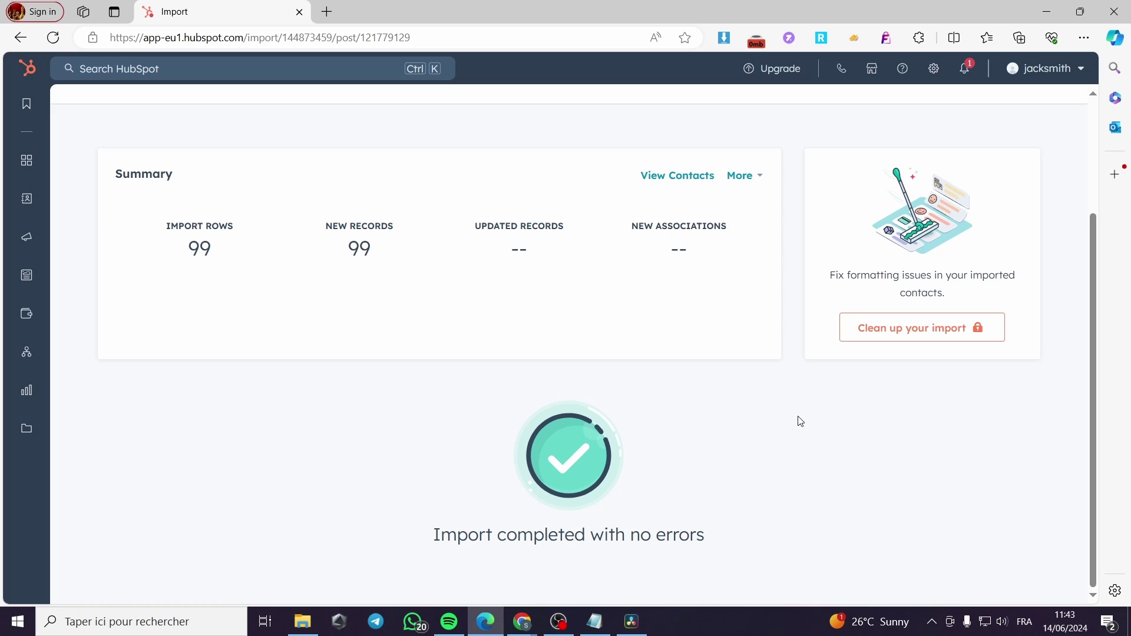
scroll(446, 460, up, 3)
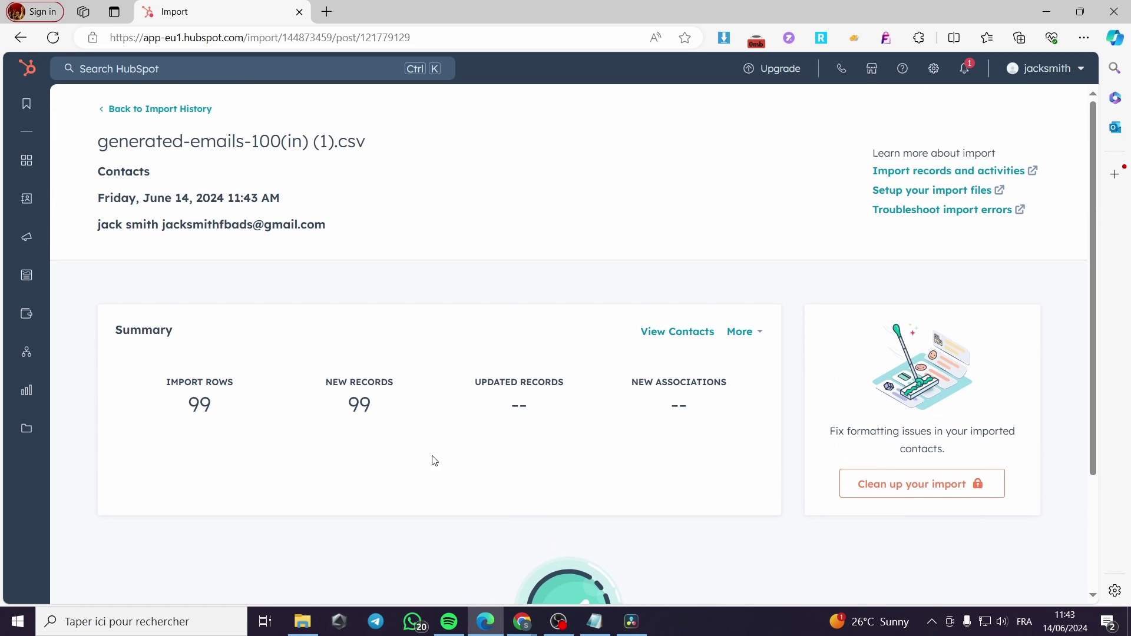
Open the CRM's All contacts view and look through the imported records.
mouse_move(37, 124)
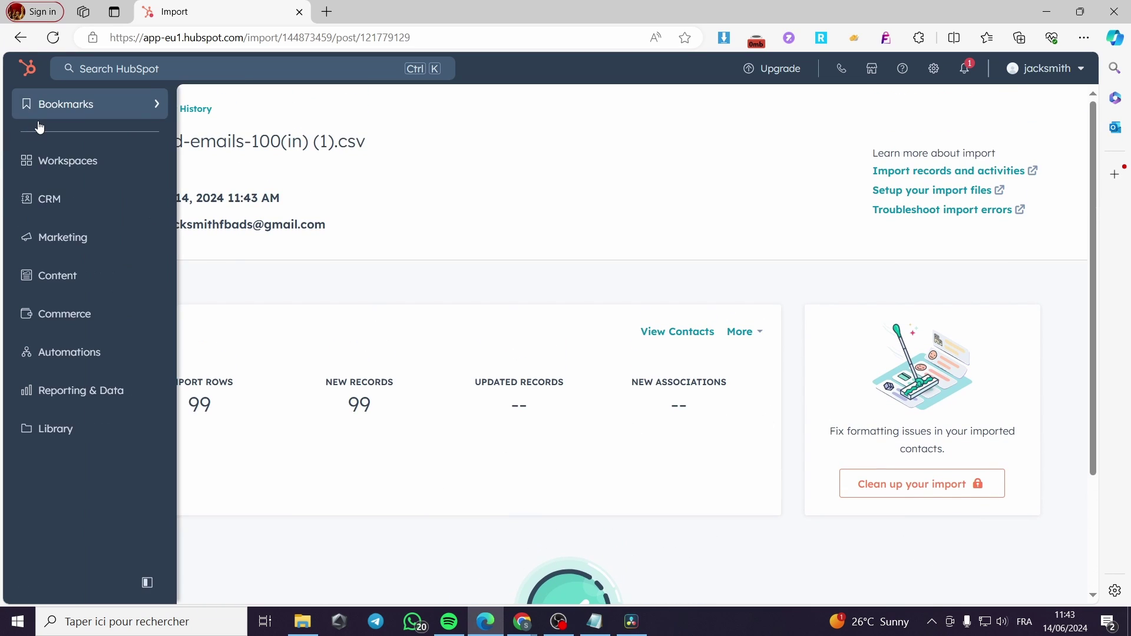
click(142, 209)
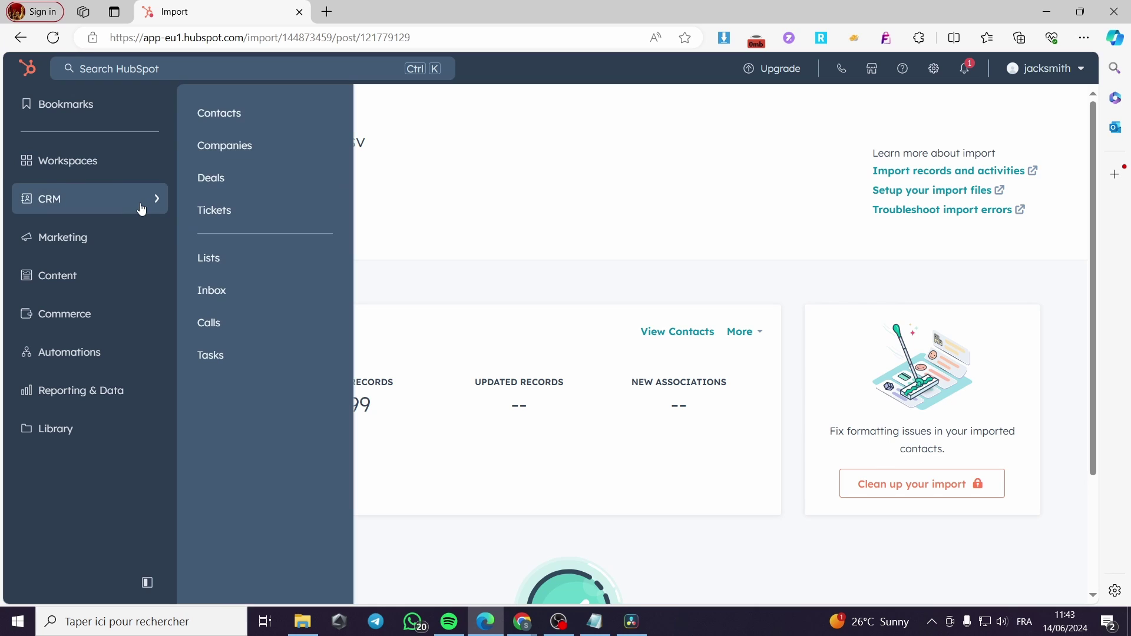
click(249, 120)
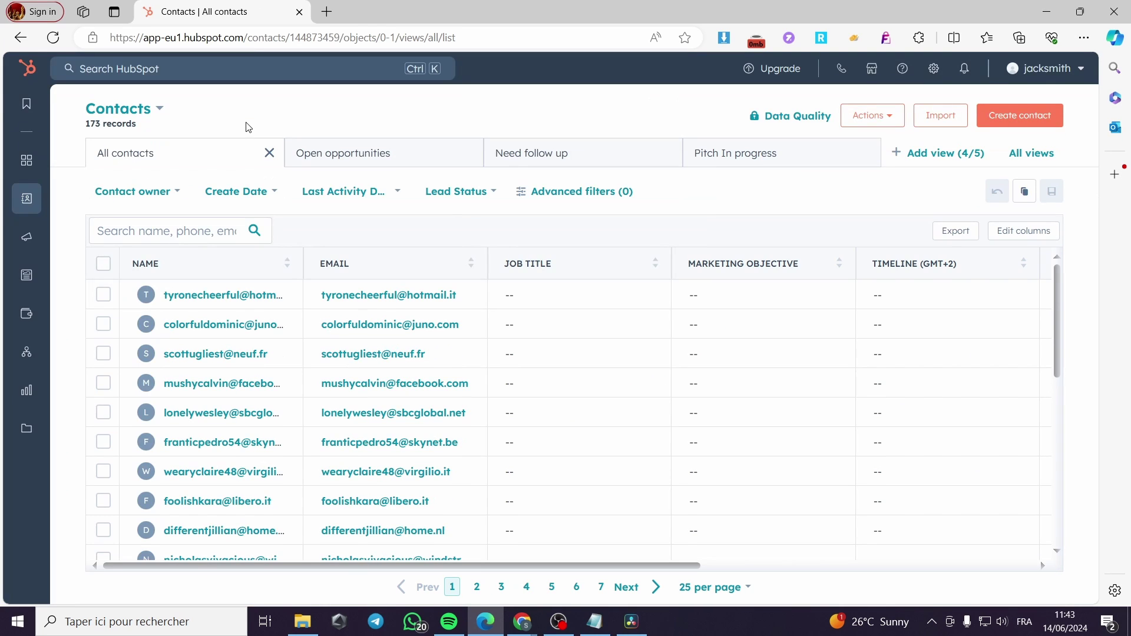
scroll(330, 380, down, 6)
scroll(328, 378, down, 2)
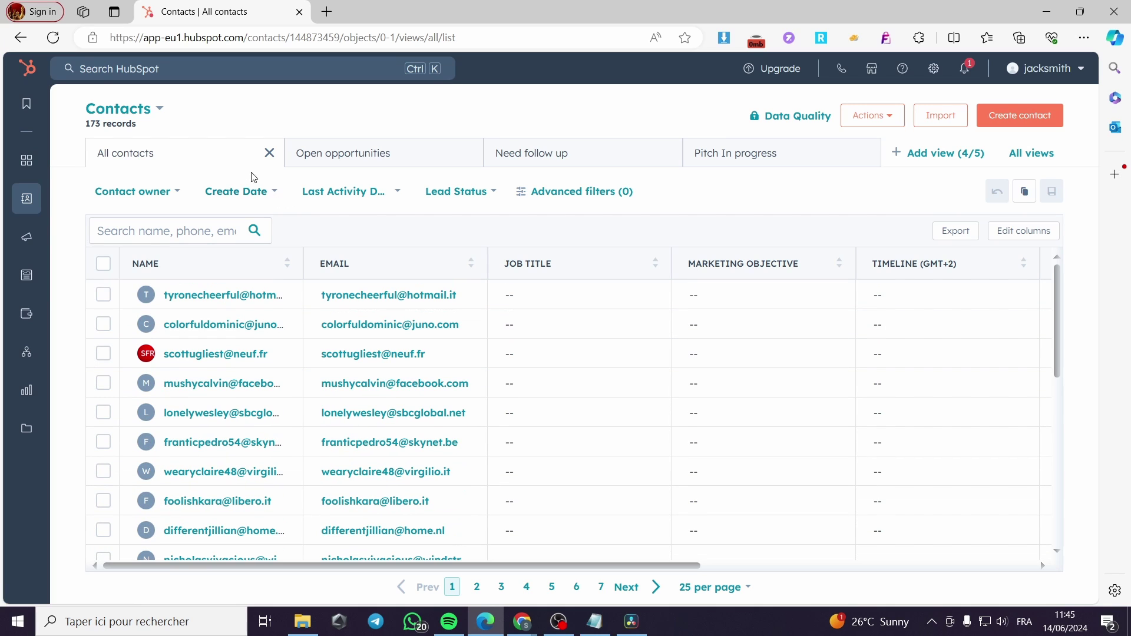
Open the Marketing Email page and dismiss the offer of a guided tour for the first email.
mouse_move(6, 160)
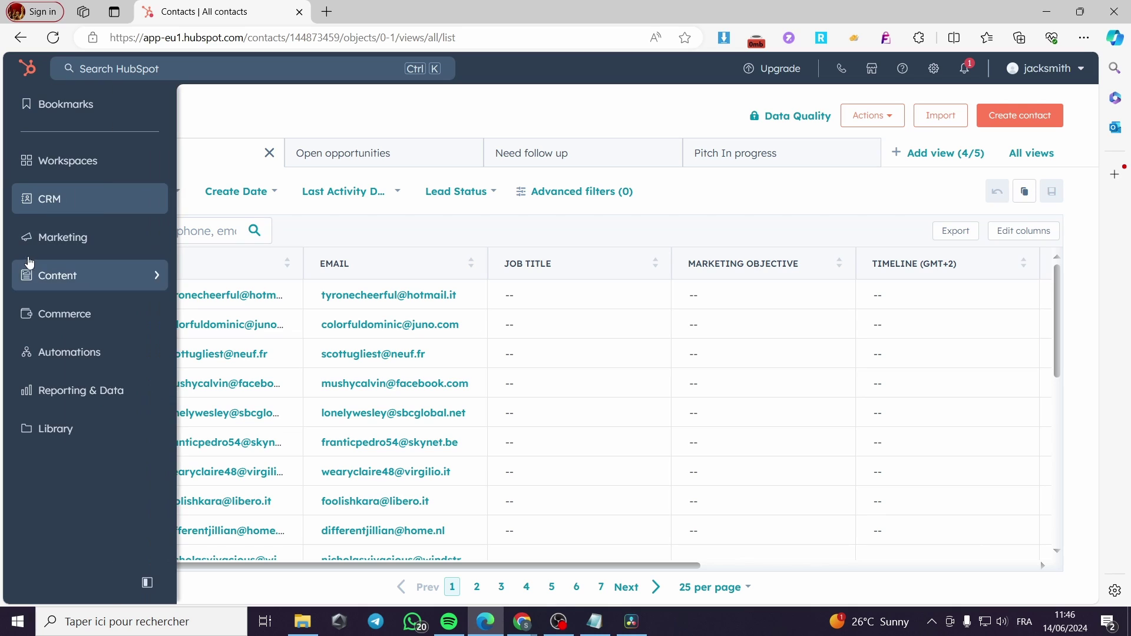
mouse_move(159, 245)
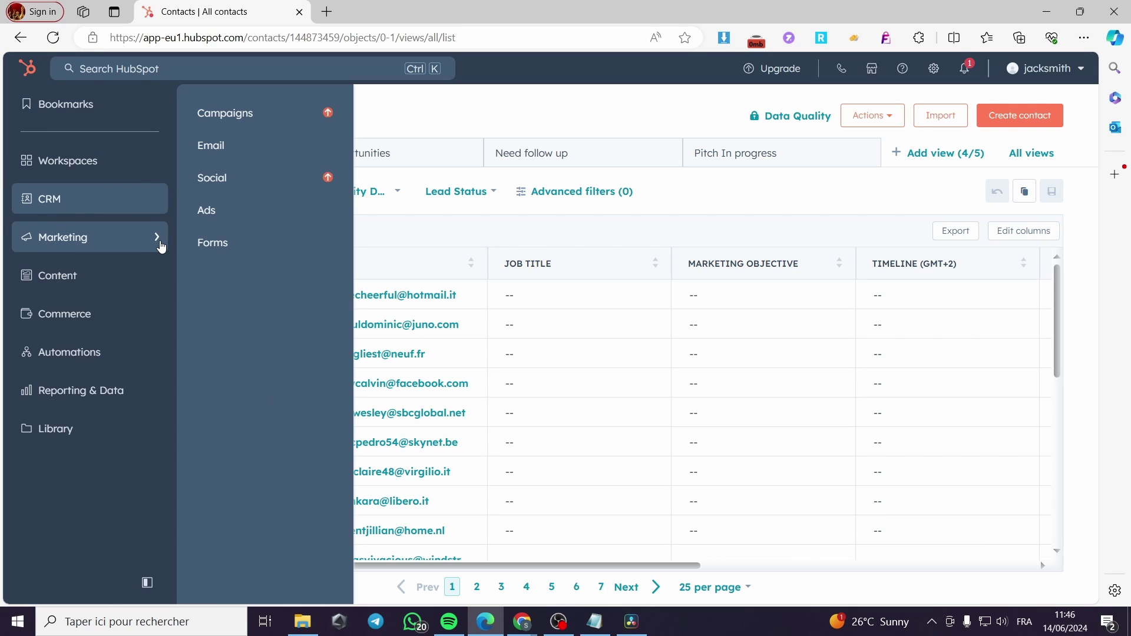
click(225, 147)
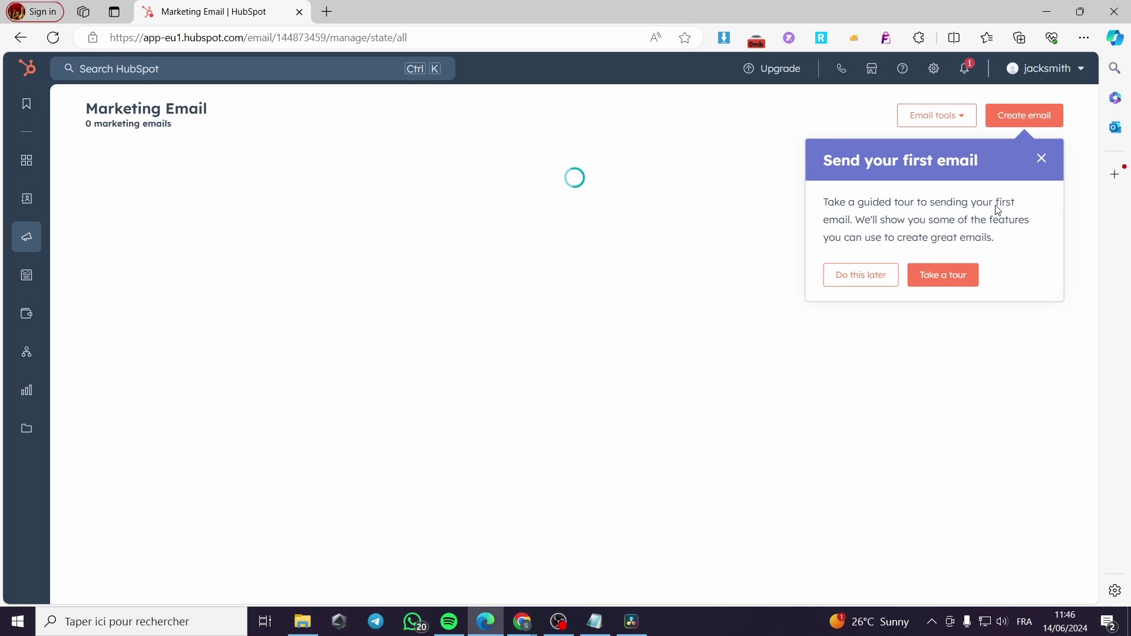
click(1041, 158)
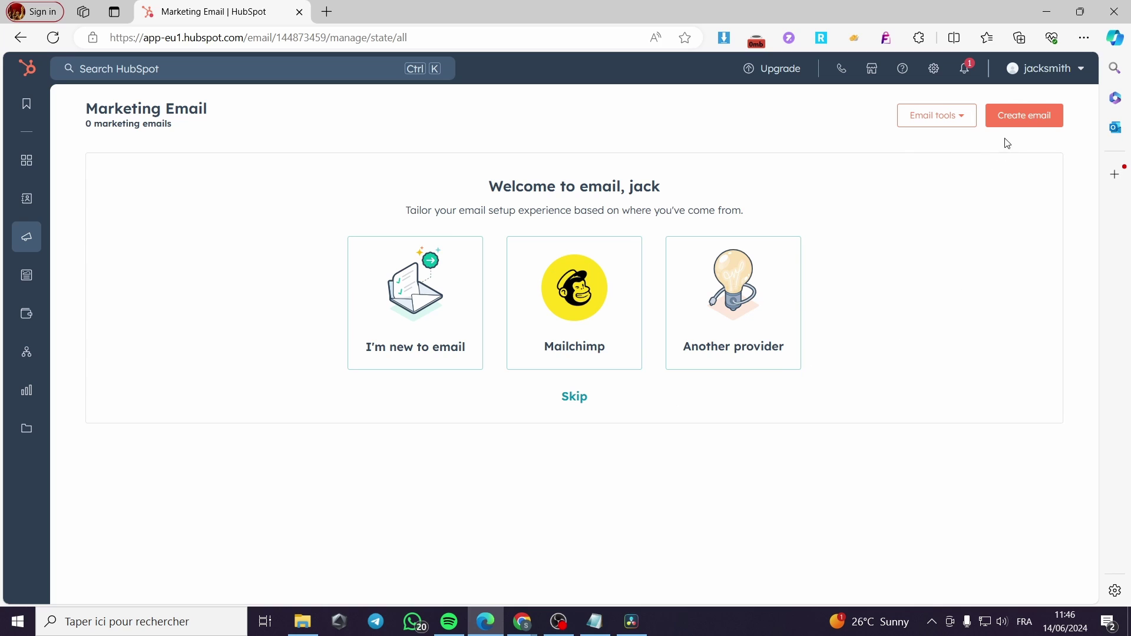
Create a new email of the Regular type and close the template tour.
click(1032, 125)
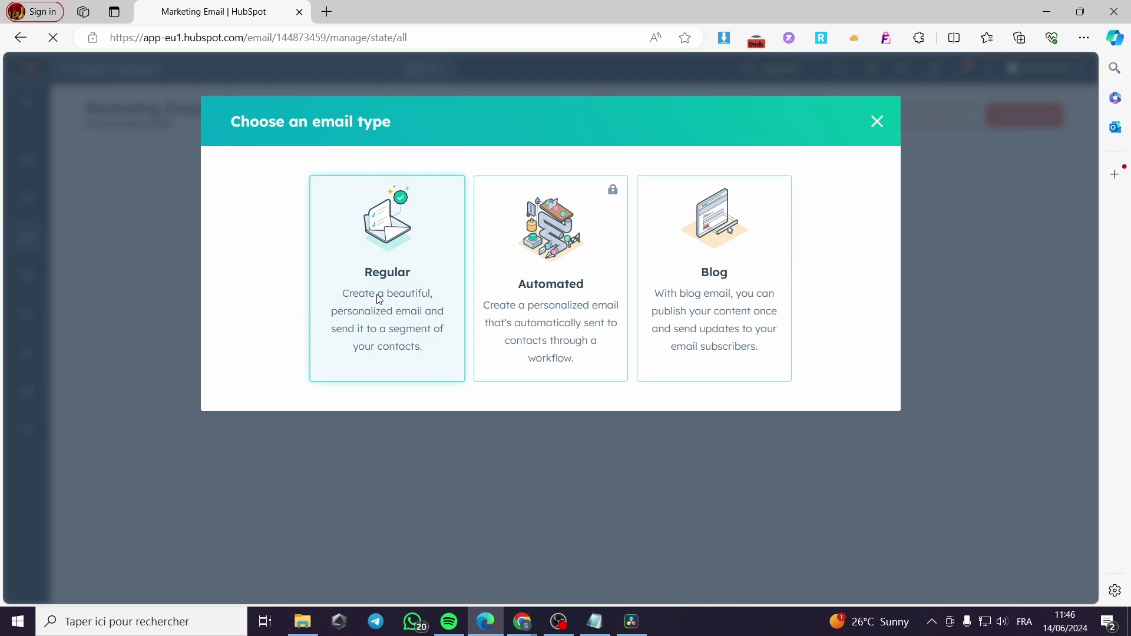
click(377, 320)
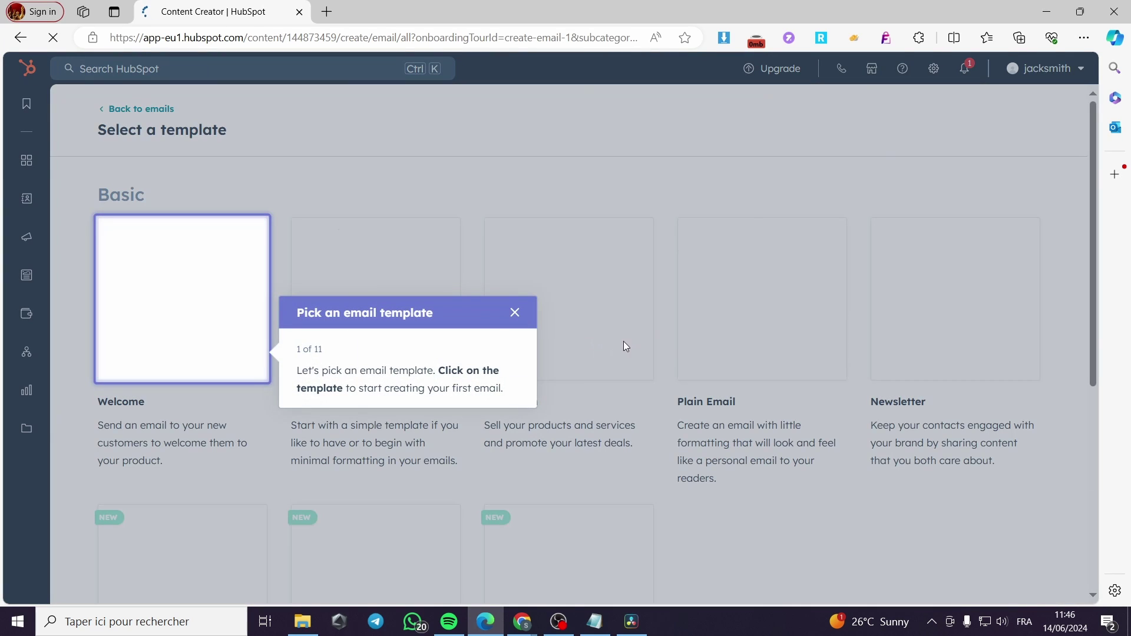
click(514, 312)
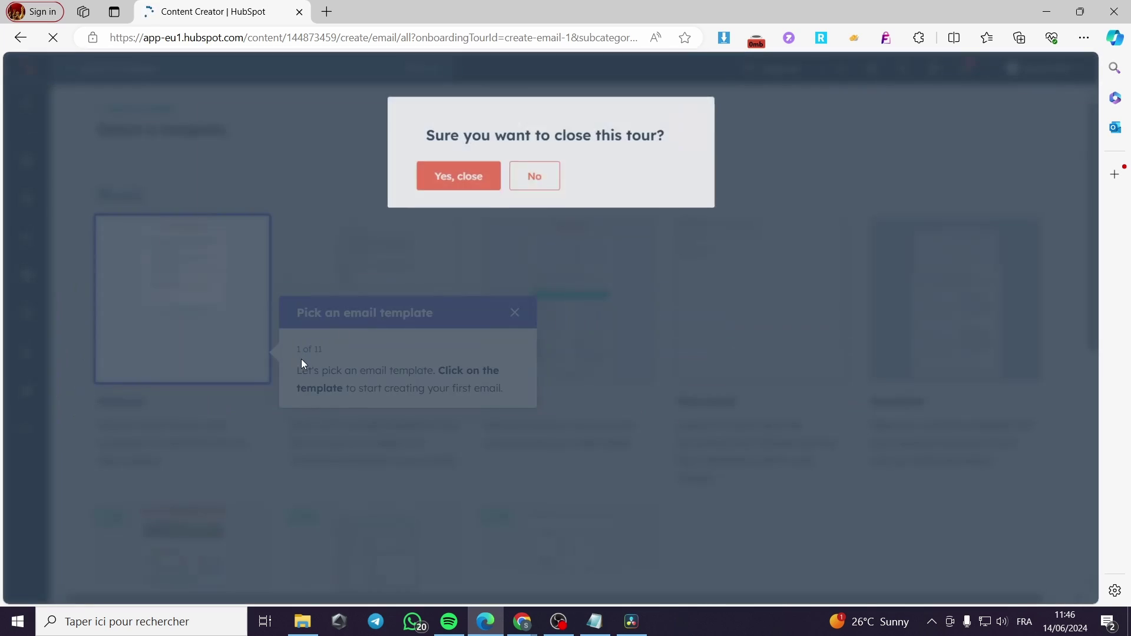
click(454, 181)
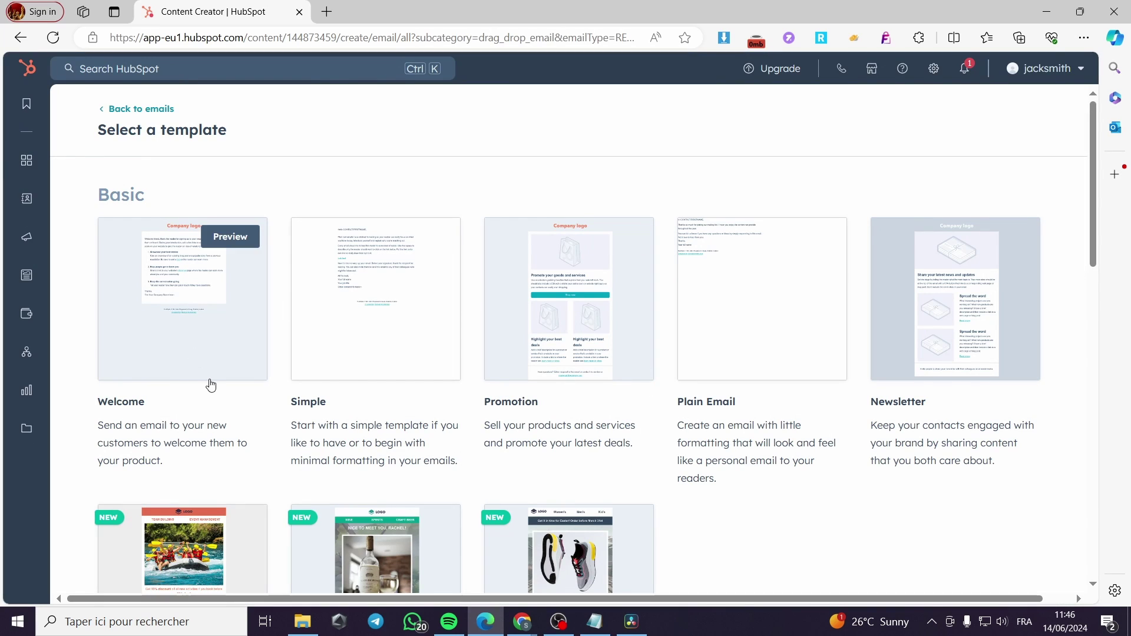
Look through the basic and premium email templates and choose the Simple template.
scroll(442, 410, down, 2)
scroll(435, 410, up, 1)
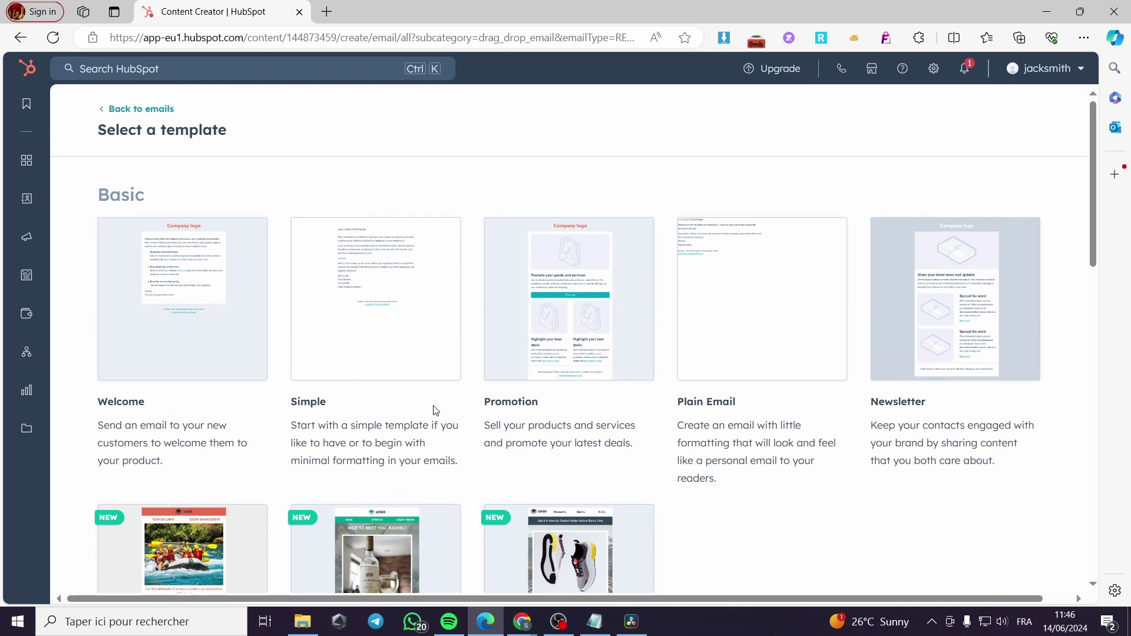
scroll(434, 410, down, 3)
click(411, 466)
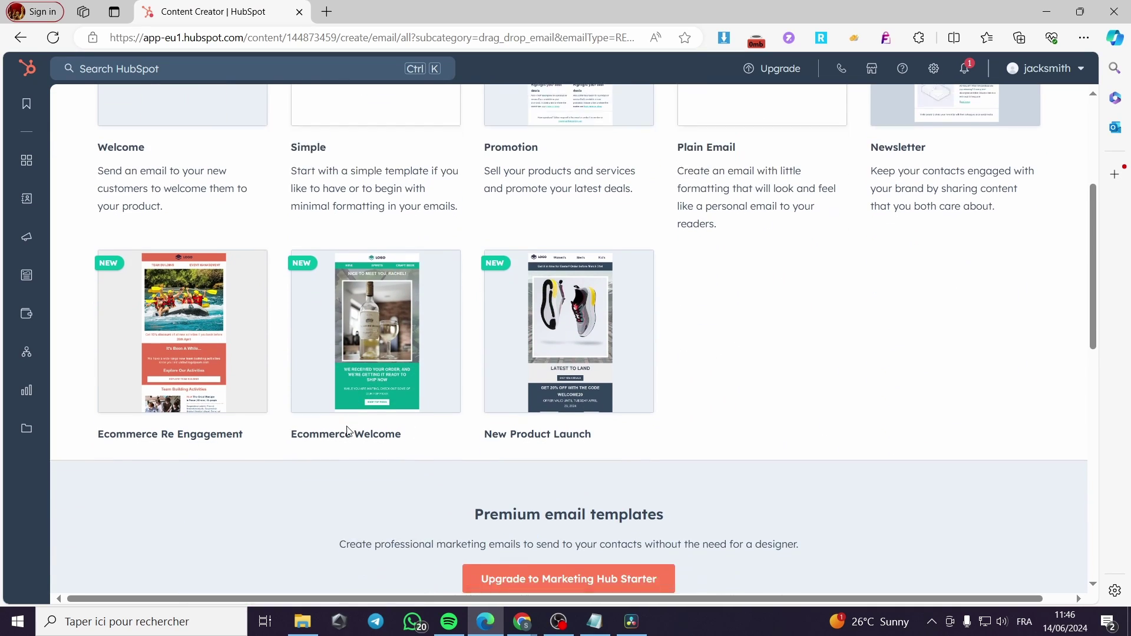
scroll(346, 433, down, 5)
scroll(347, 433, up, 8)
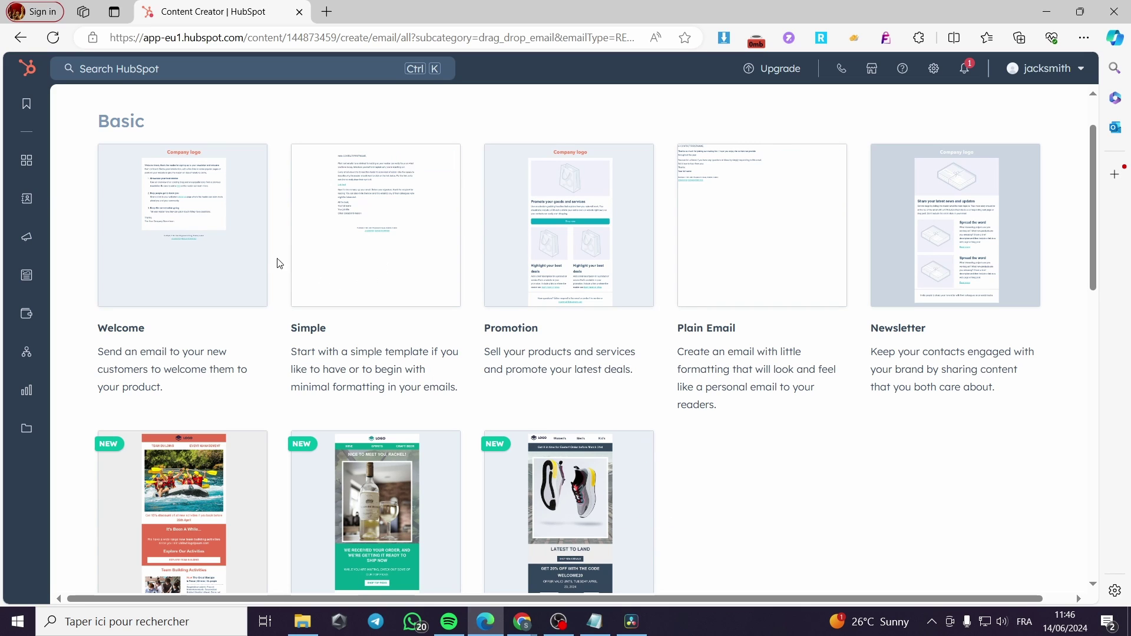
click(319, 355)
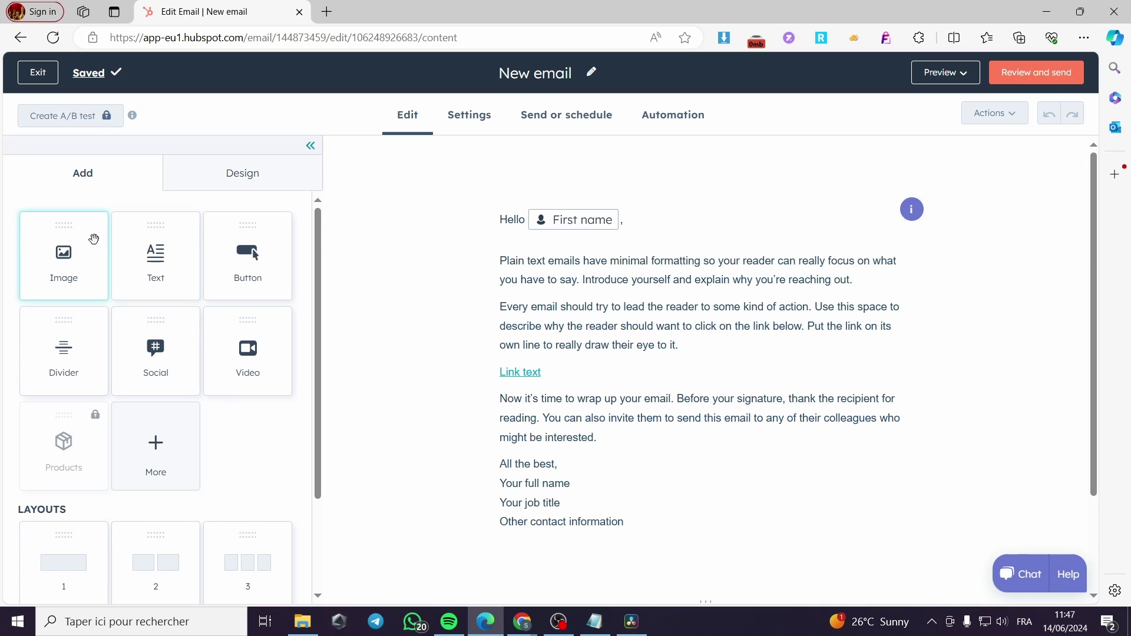
Add an image block to the email body, in a column to the left of the greeting text.
drag(62, 227, 589, 331)
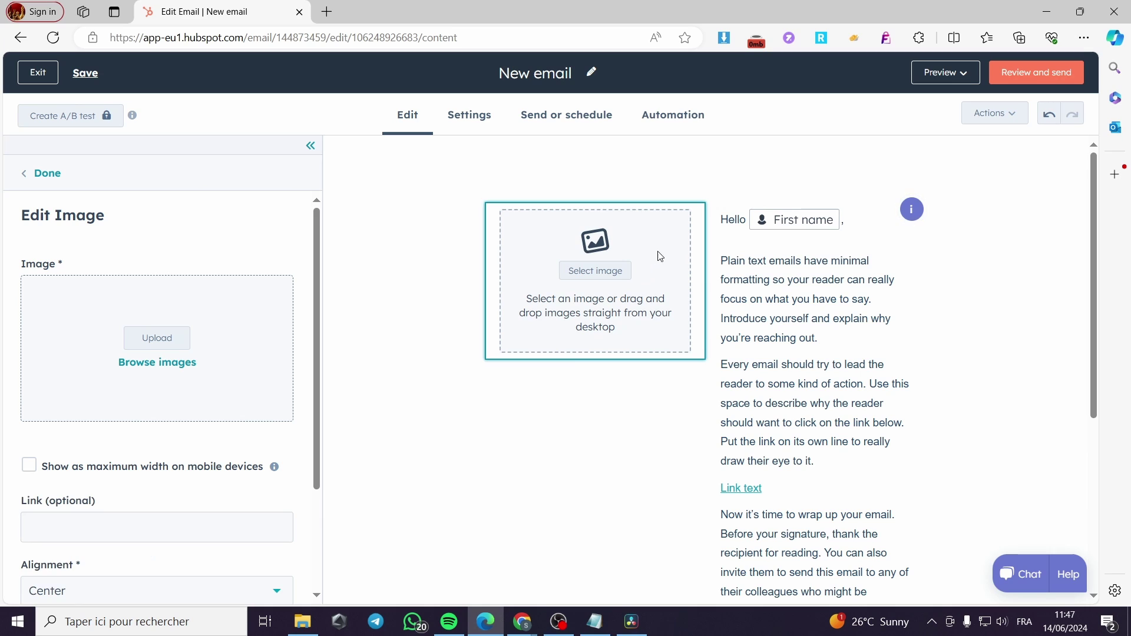
scroll(770, 421, down, 5)
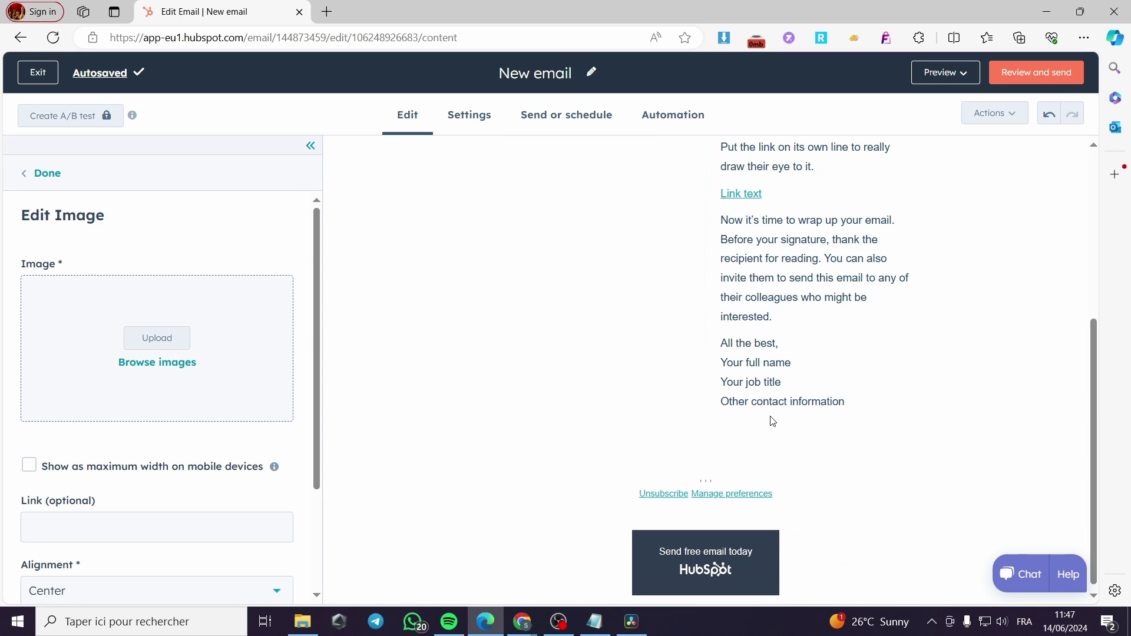
Move the greeting text block into the left column, directly beneath the image block.
scroll(772, 413, up, 5)
click(775, 376)
drag(775, 375, 590, 434)
click(662, 420)
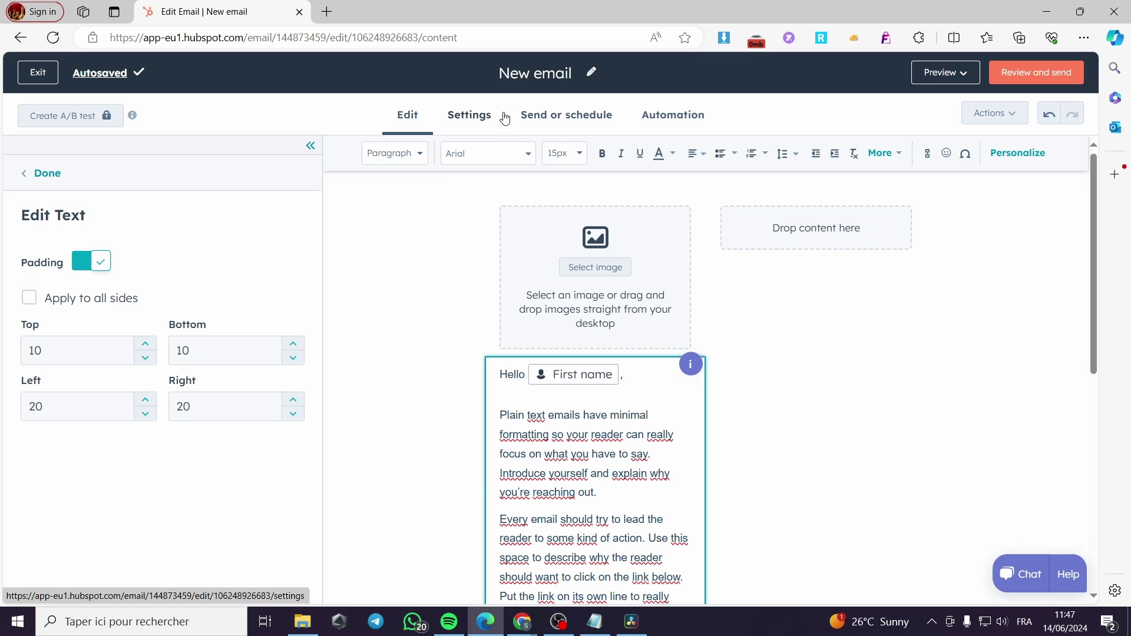
Review the email settings, from the sender and subject fields down to the subscription type and office location.
click(468, 115)
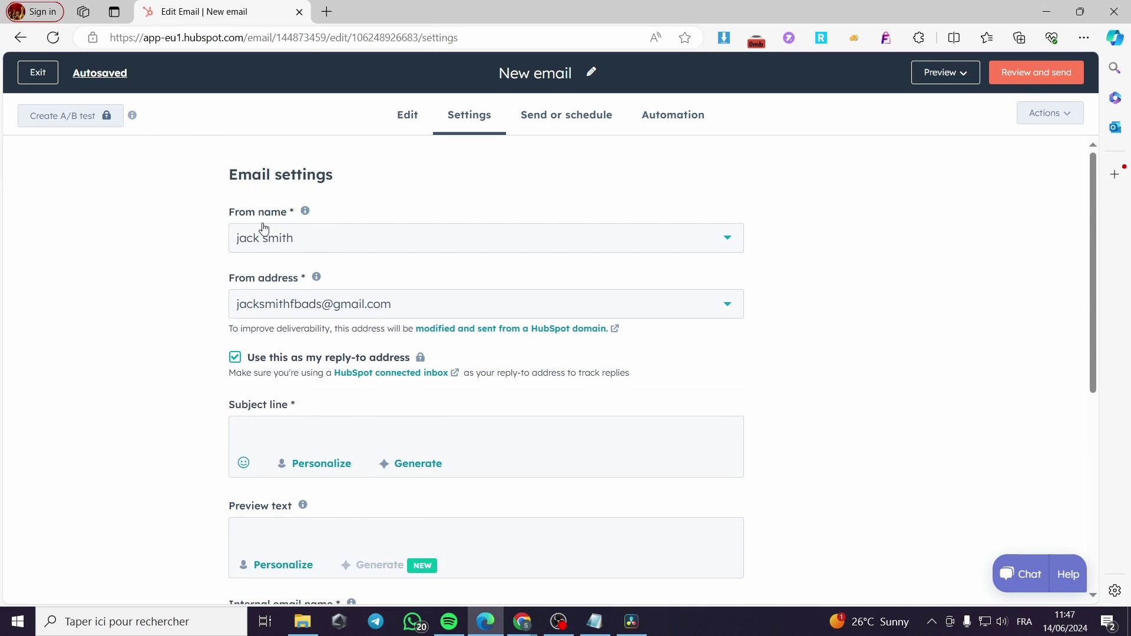
scroll(282, 247, down, 1)
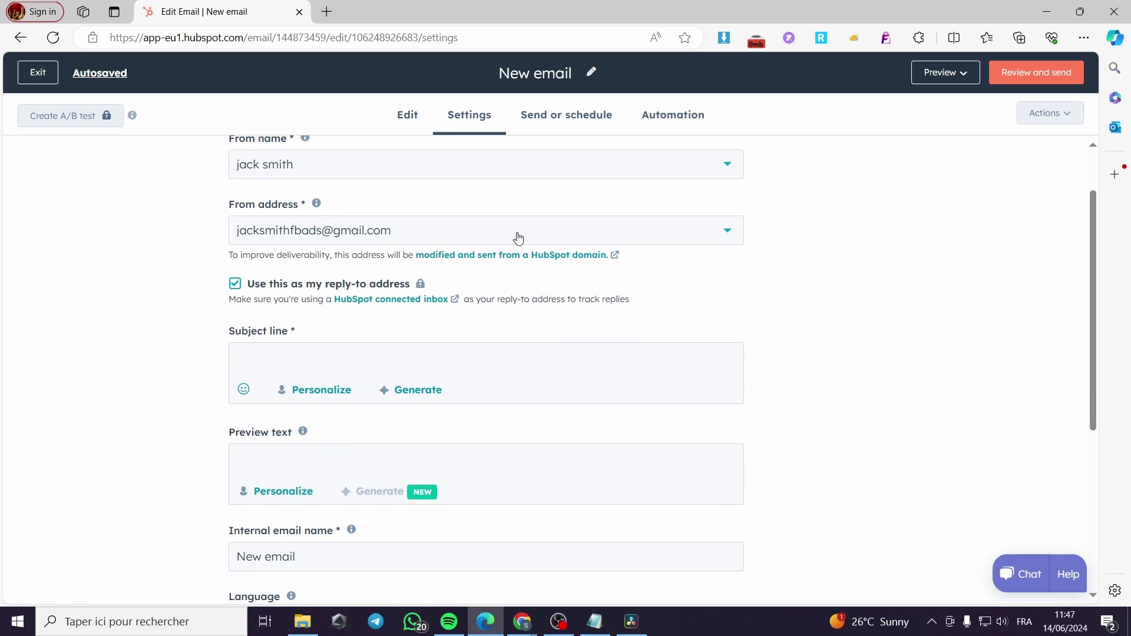
scroll(324, 366, down, 1)
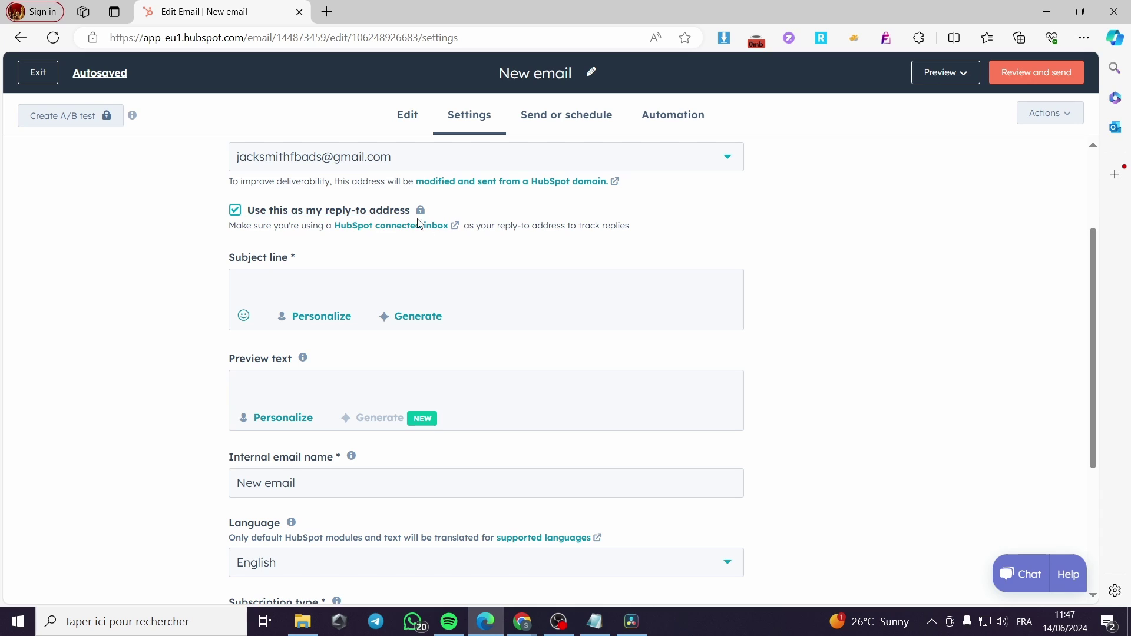
scroll(420, 247, down, 1)
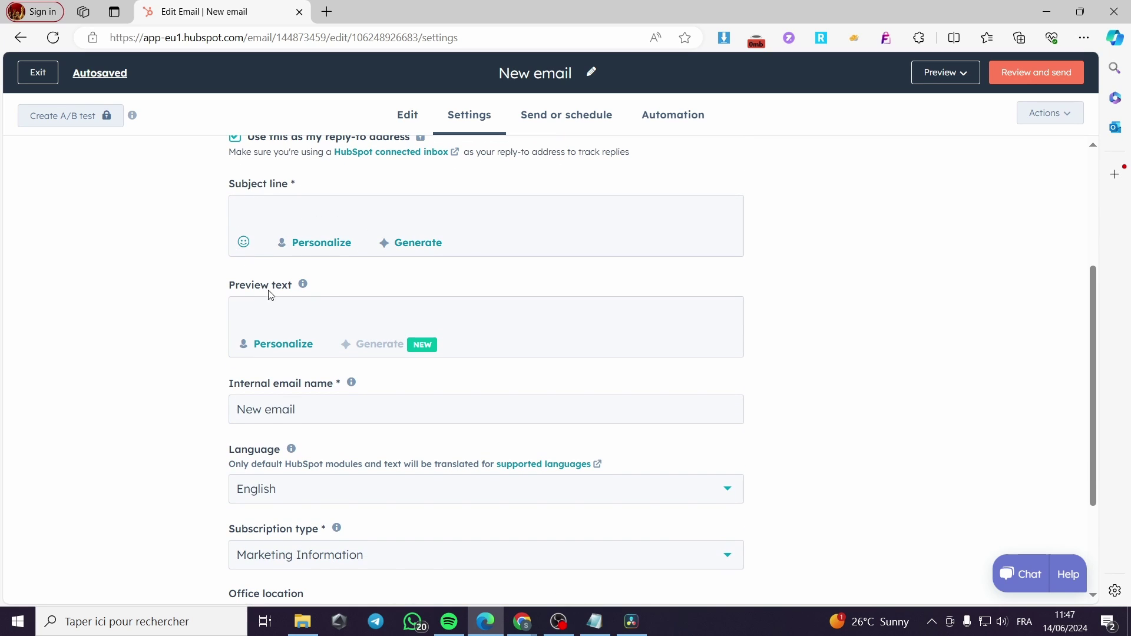
scroll(511, 308, down, 1)
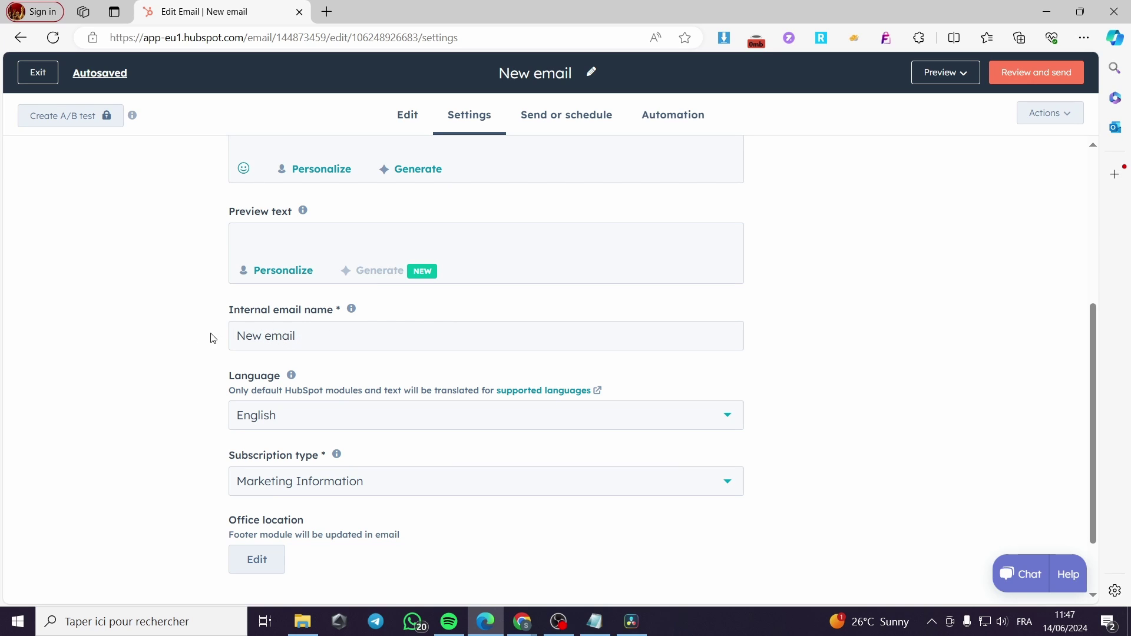
scroll(394, 338, down, 1)
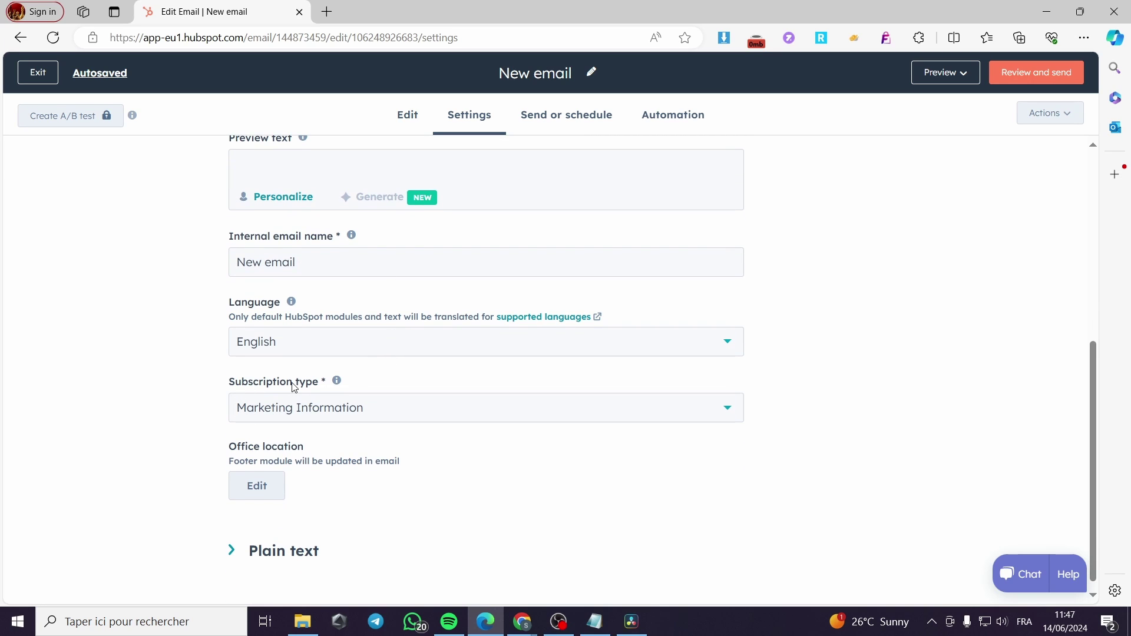
scroll(425, 412, up, 5)
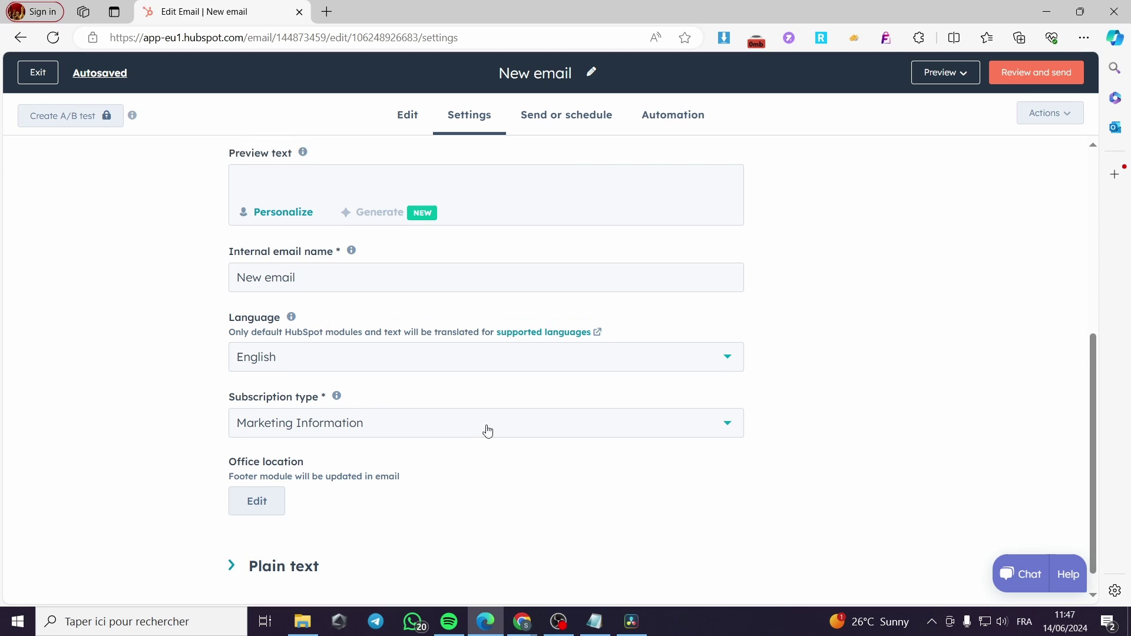
Set the email's recipients to the contact list generated-emails-100(in) (1).csv and look through the individual contacts offered.
click(548, 116)
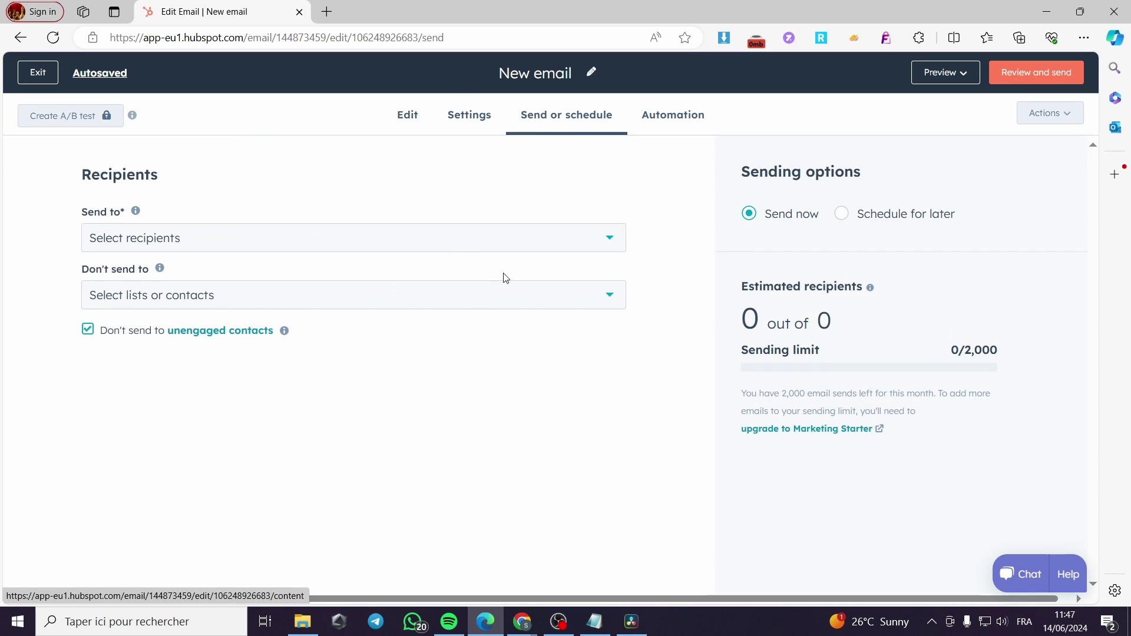
click(257, 242)
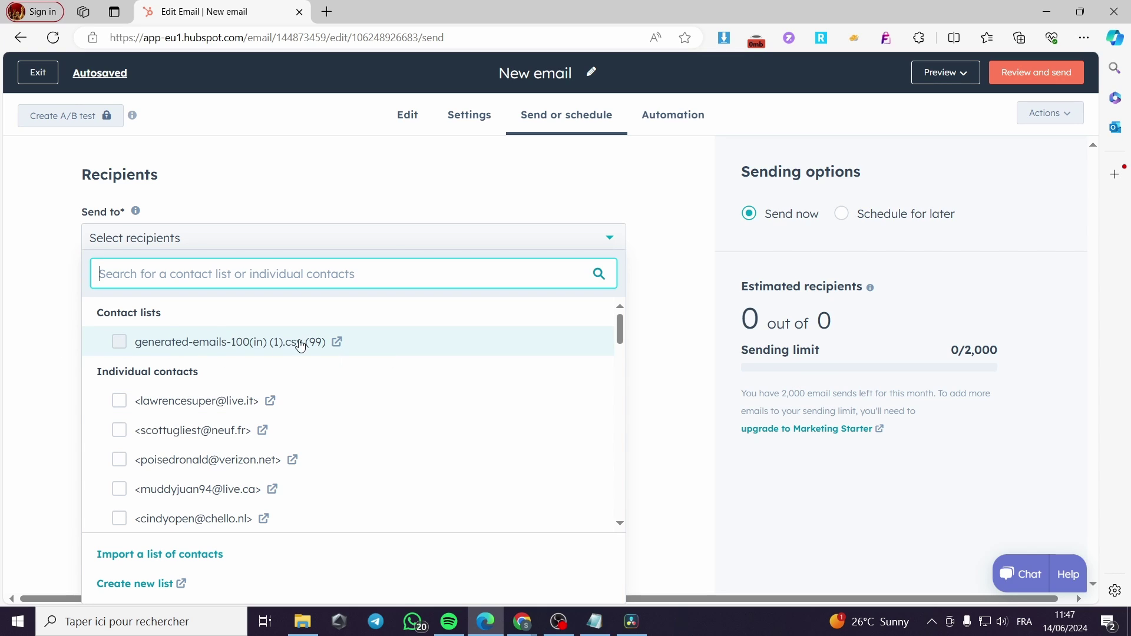
click(134, 347)
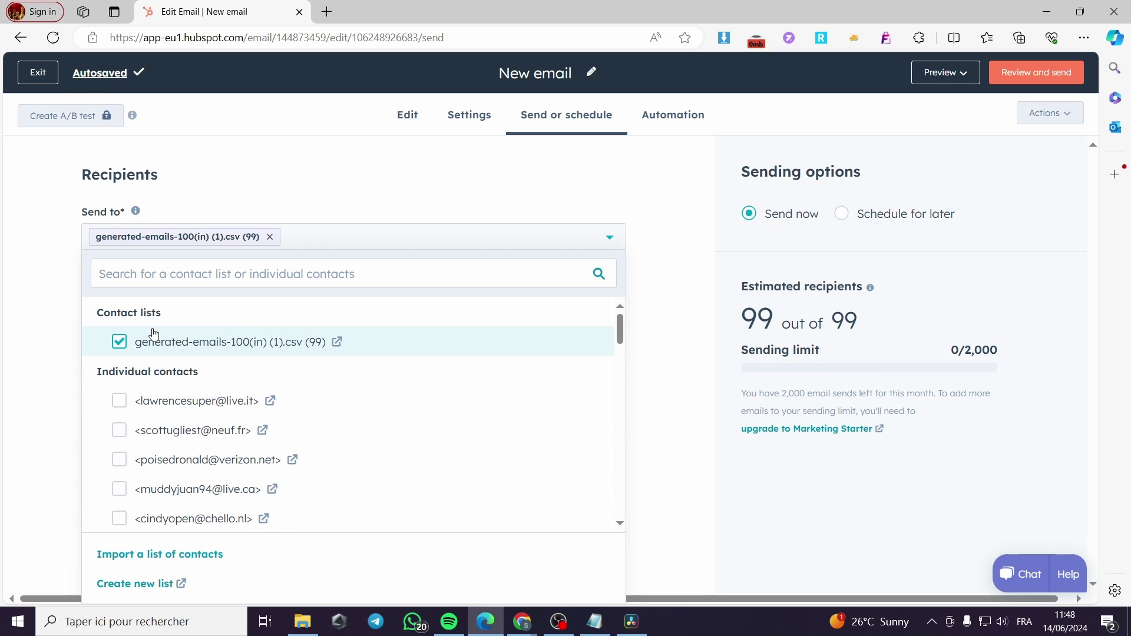
scroll(144, 448, down, 3)
scroll(147, 383, up, 1)
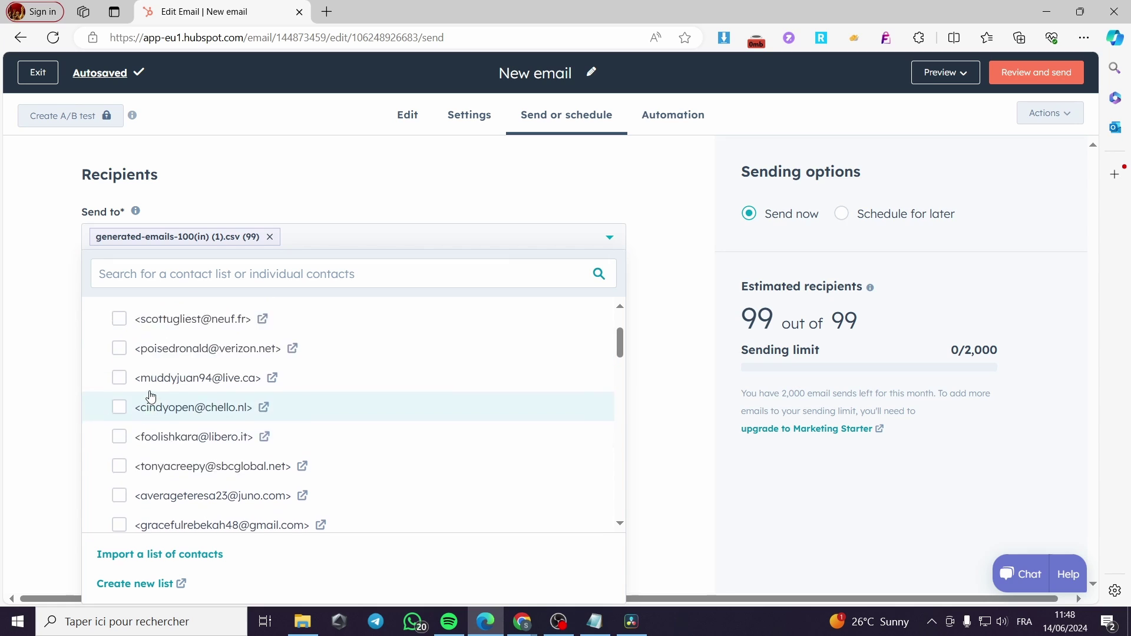
scroll(135, 398, up, 3)
scroll(176, 430, down, 6)
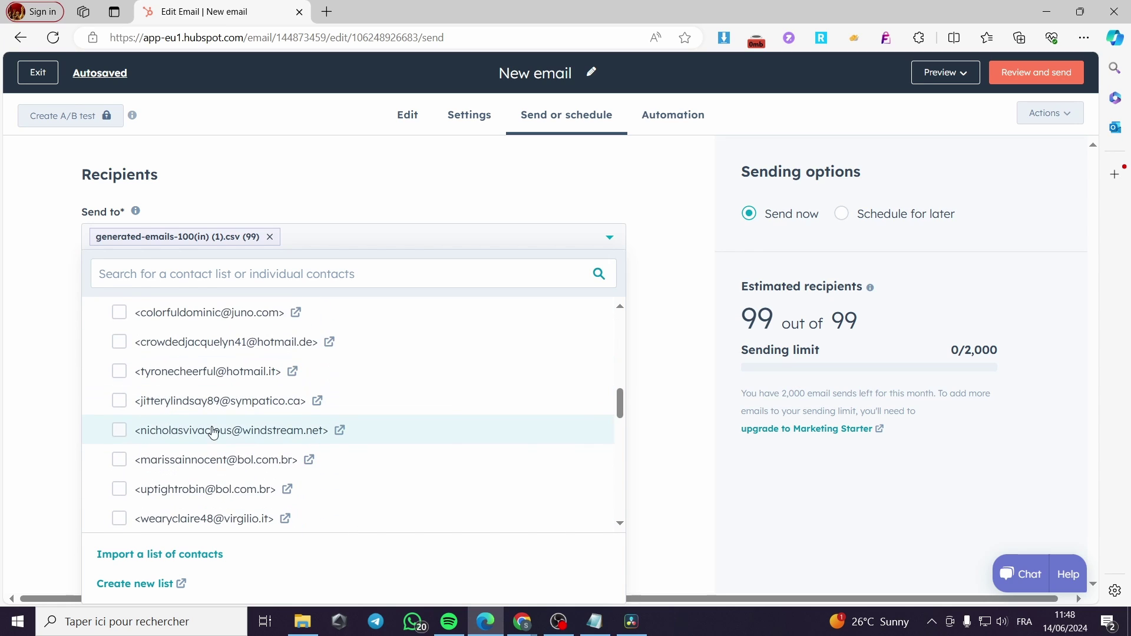
scroll(188, 436, down, 7)
scroll(194, 436, up, 9)
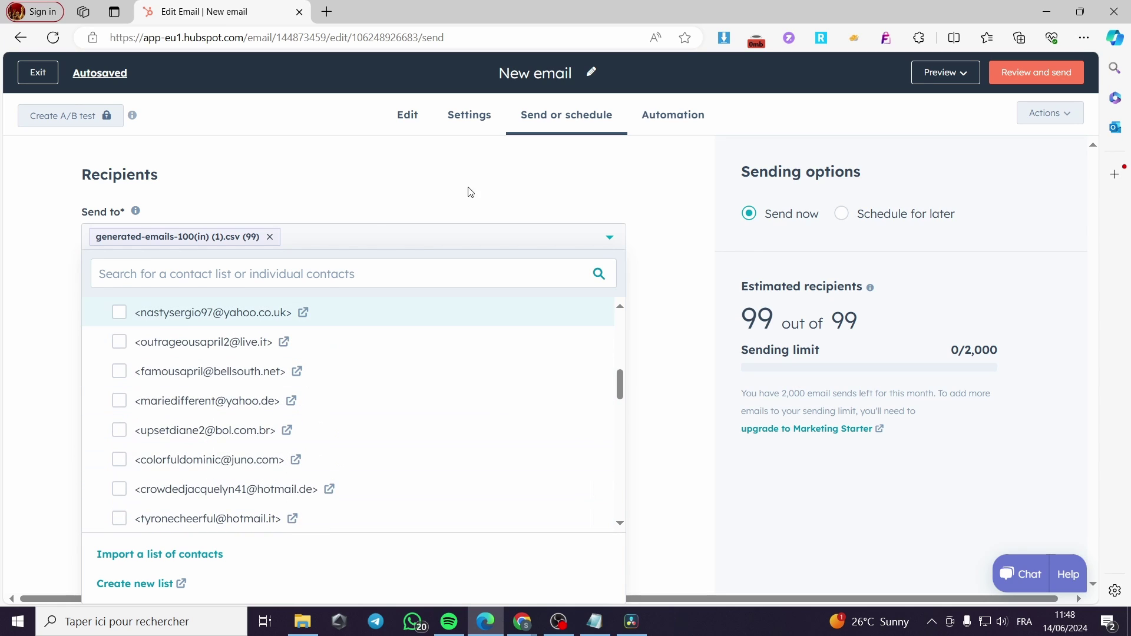
click(488, 176)
Check which required fields are missing for sending and set the subject line to "Test".
click(1052, 72)
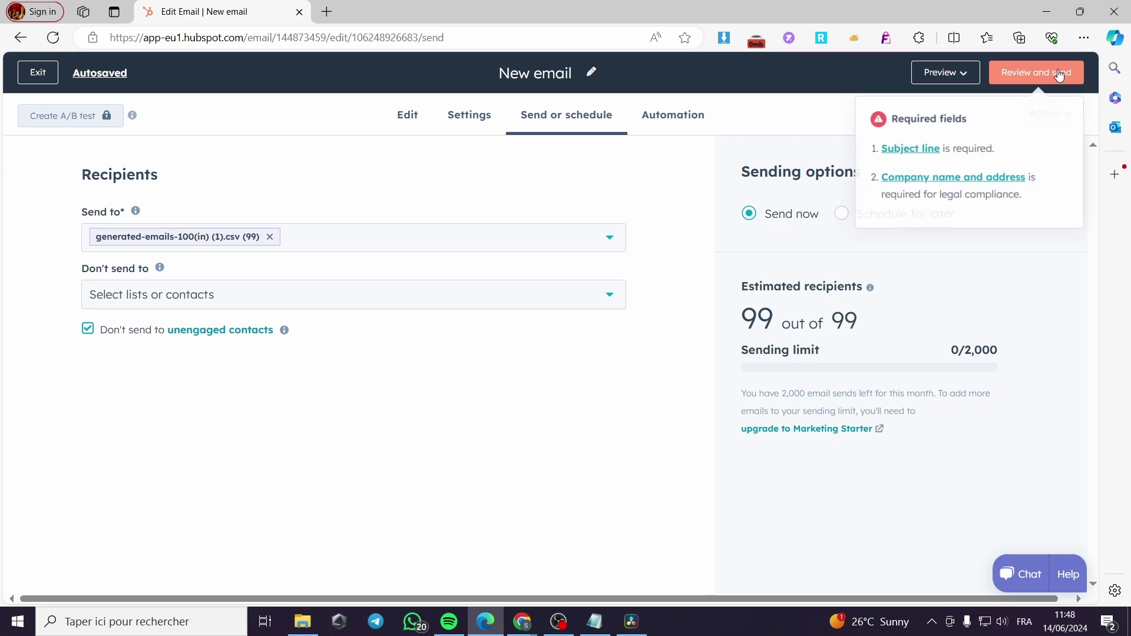
click(976, 74)
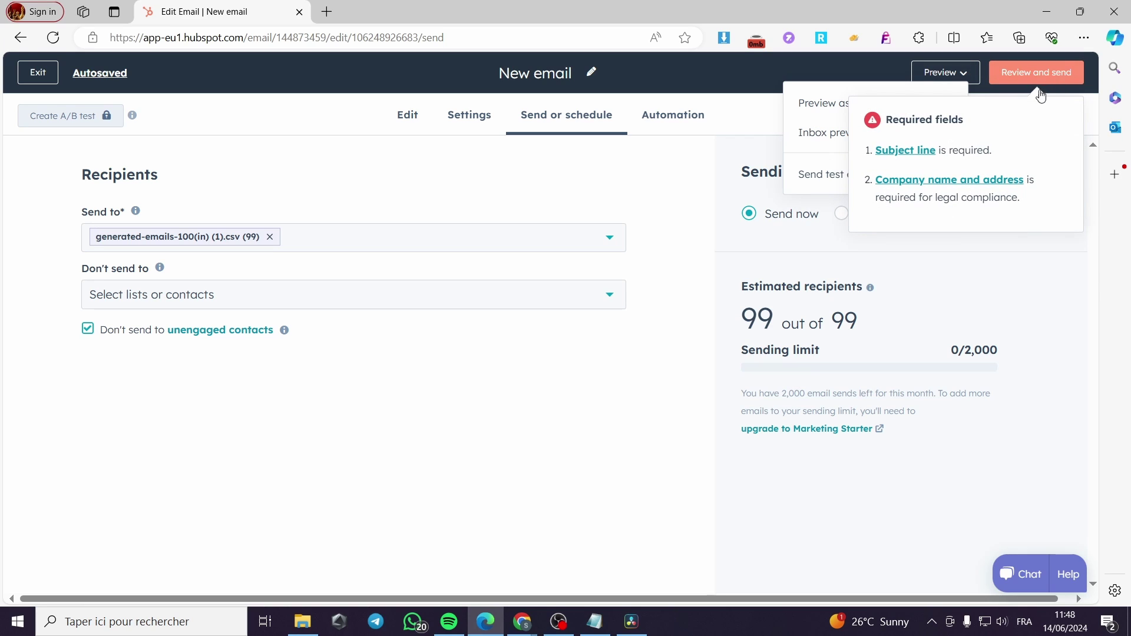
mouse_move(1022, 78)
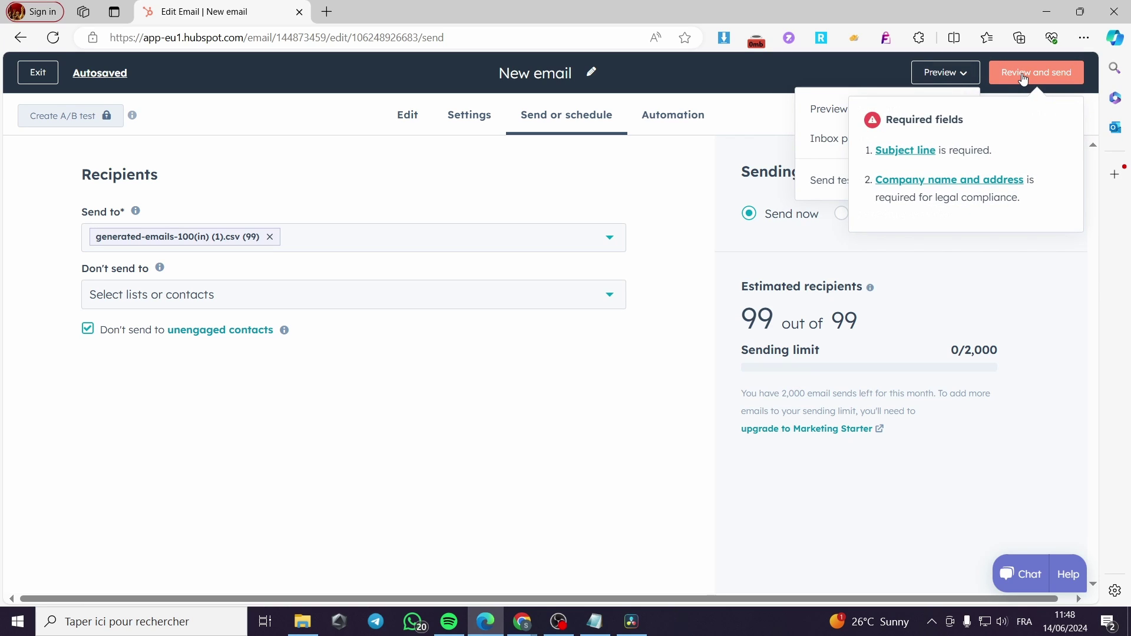
click(928, 157)
scroll(318, 235, up, 2)
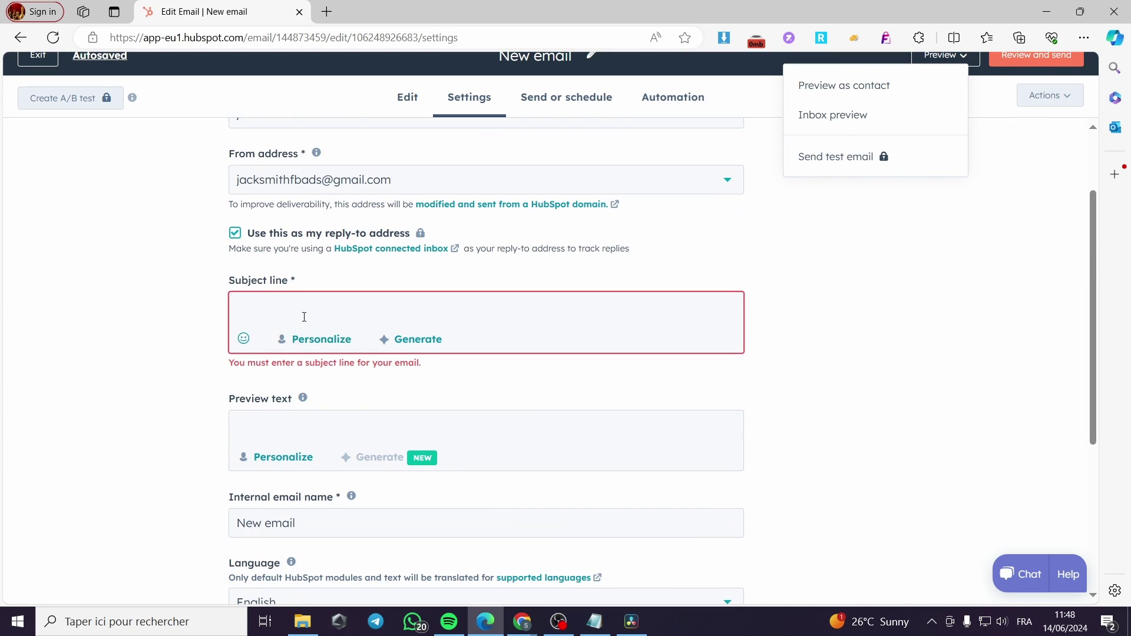
click(304, 316)
text(T)
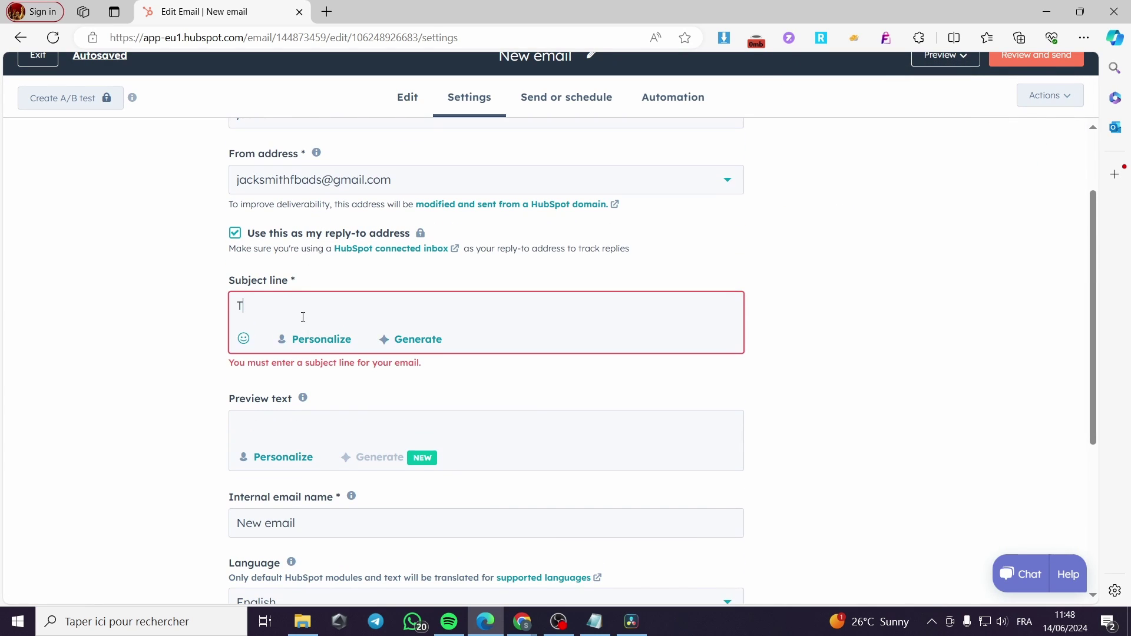
text(est)
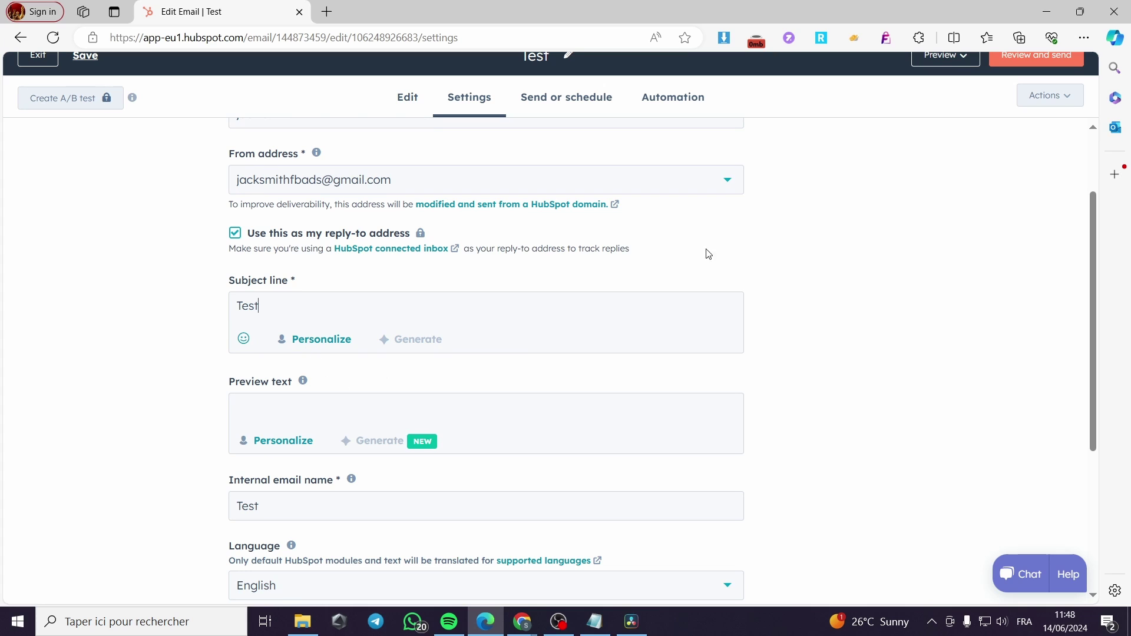
Fill in the footer's required company name and address with the stored details, save them, and check the office location.
mouse_move(1028, 68)
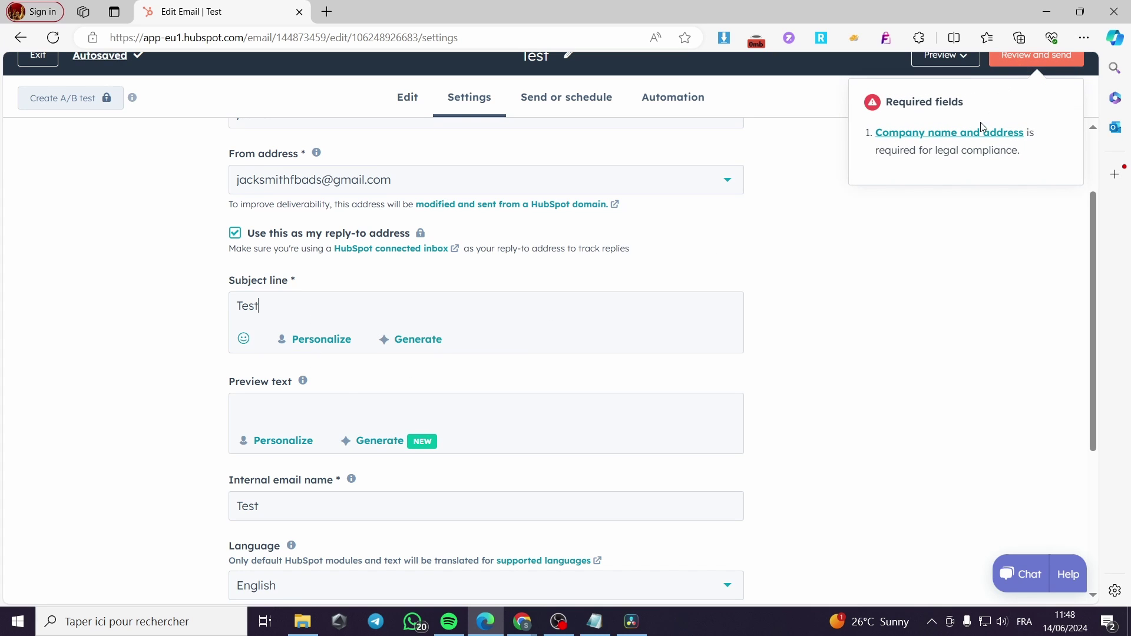
click(977, 133)
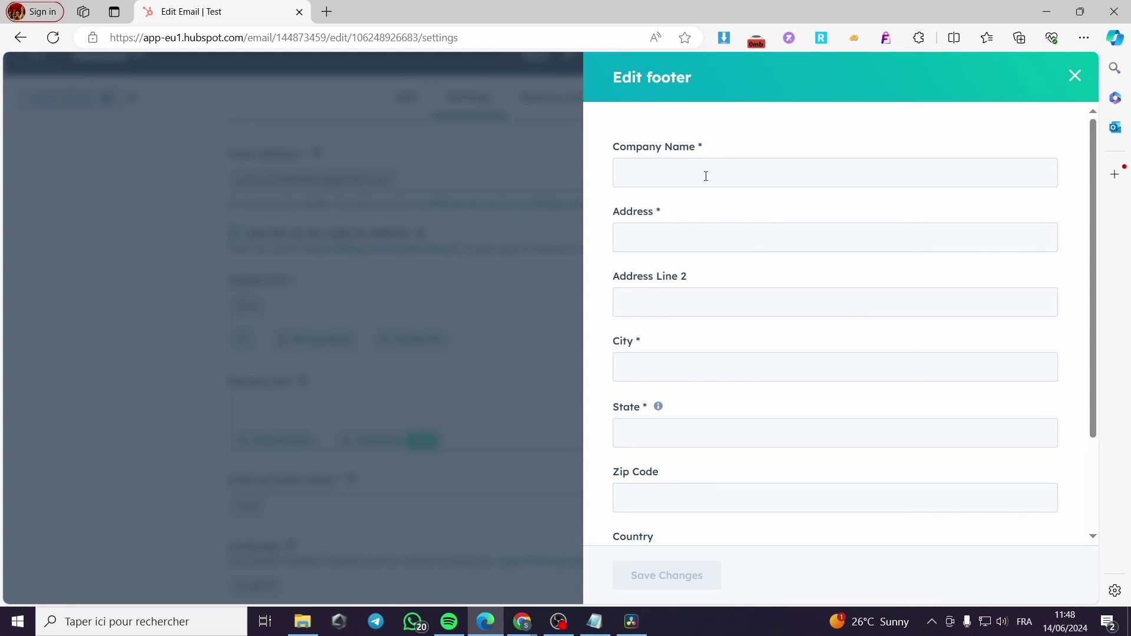
click(706, 177)
click(701, 230)
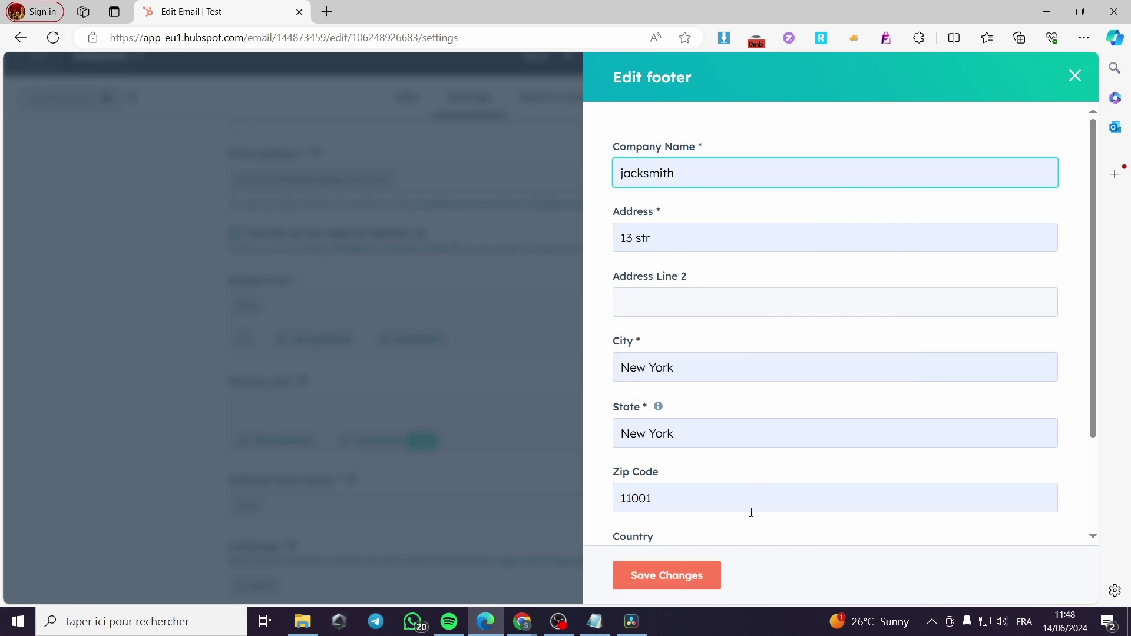
click(699, 576)
scroll(921, 405, down, 6)
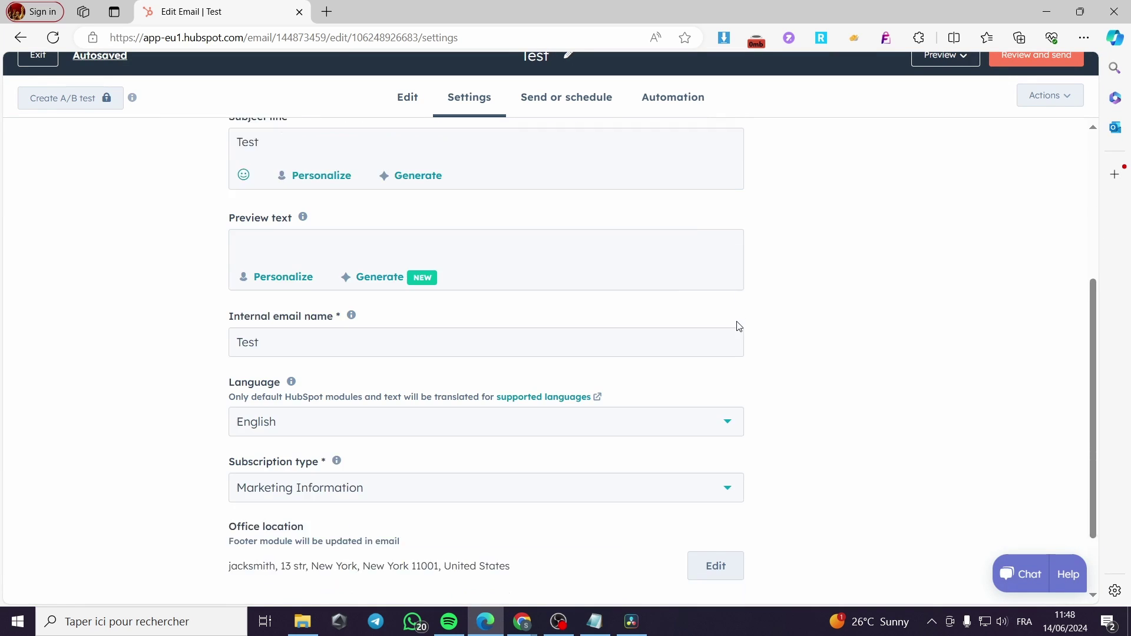
scroll(954, 295, up, 6)
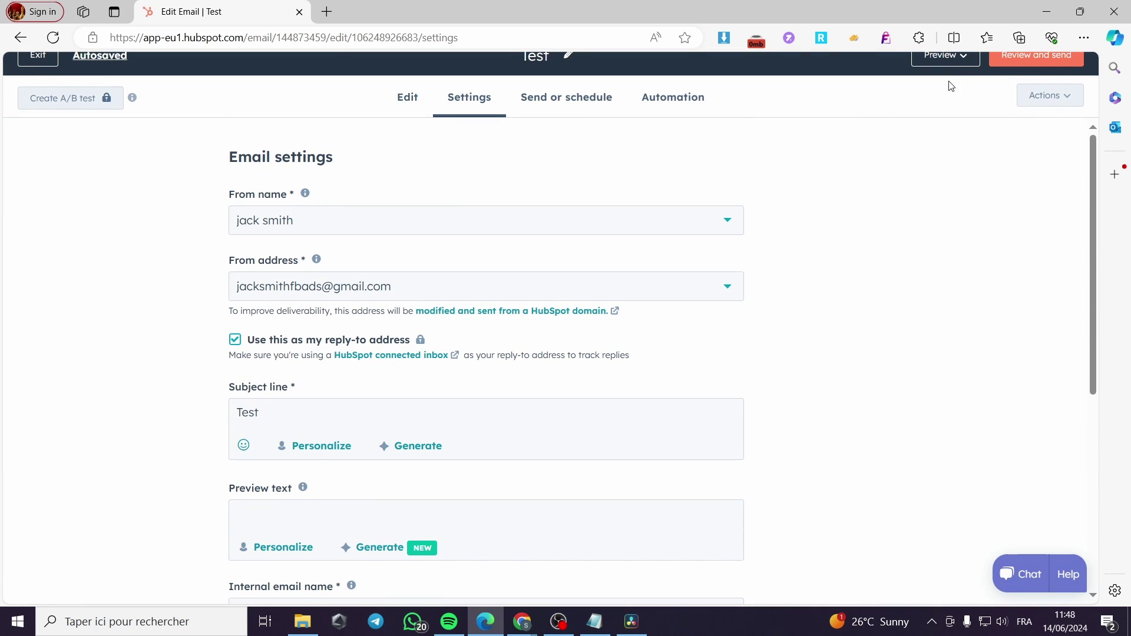
Open the review summary for sending and preview the email, reading the body down to the footer.
click(946, 56)
click(1054, 206)
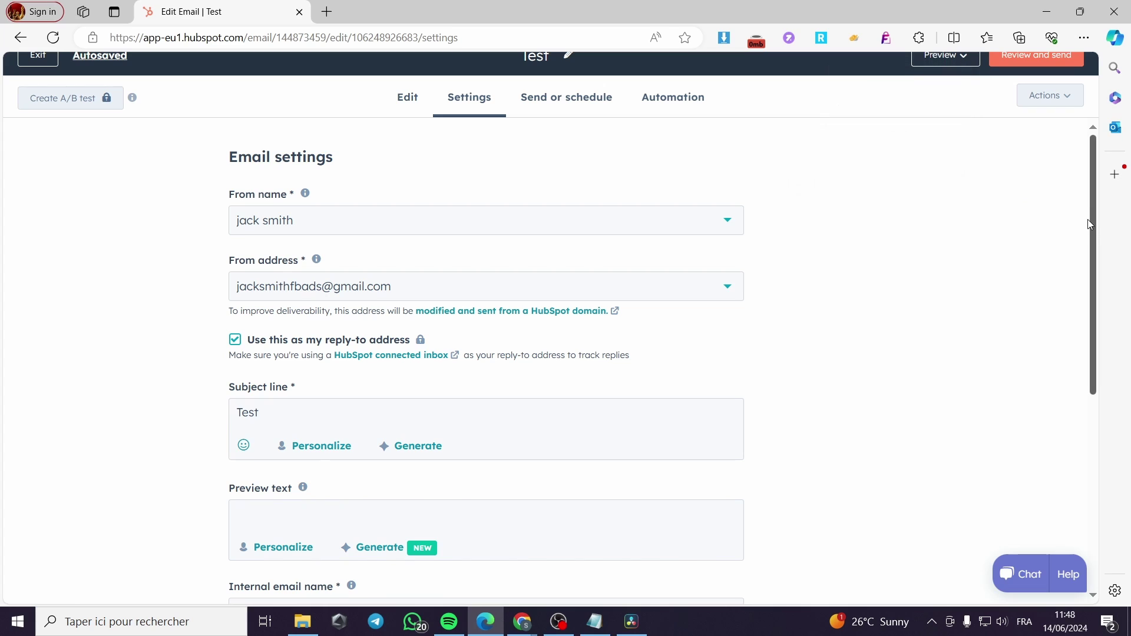
click(1051, 59)
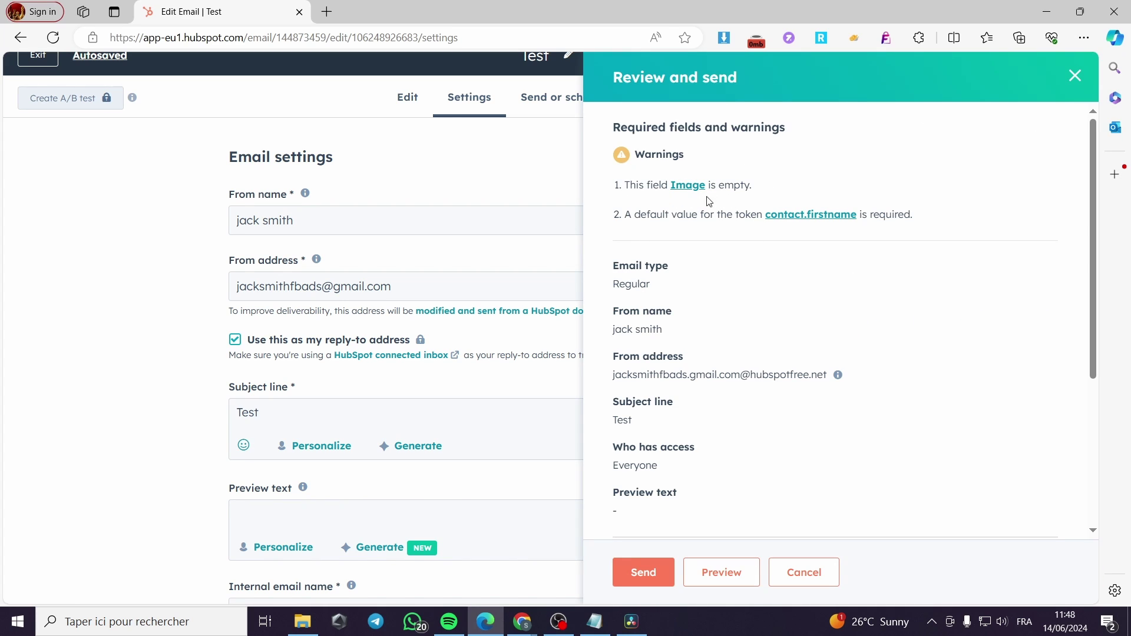
click(724, 572)
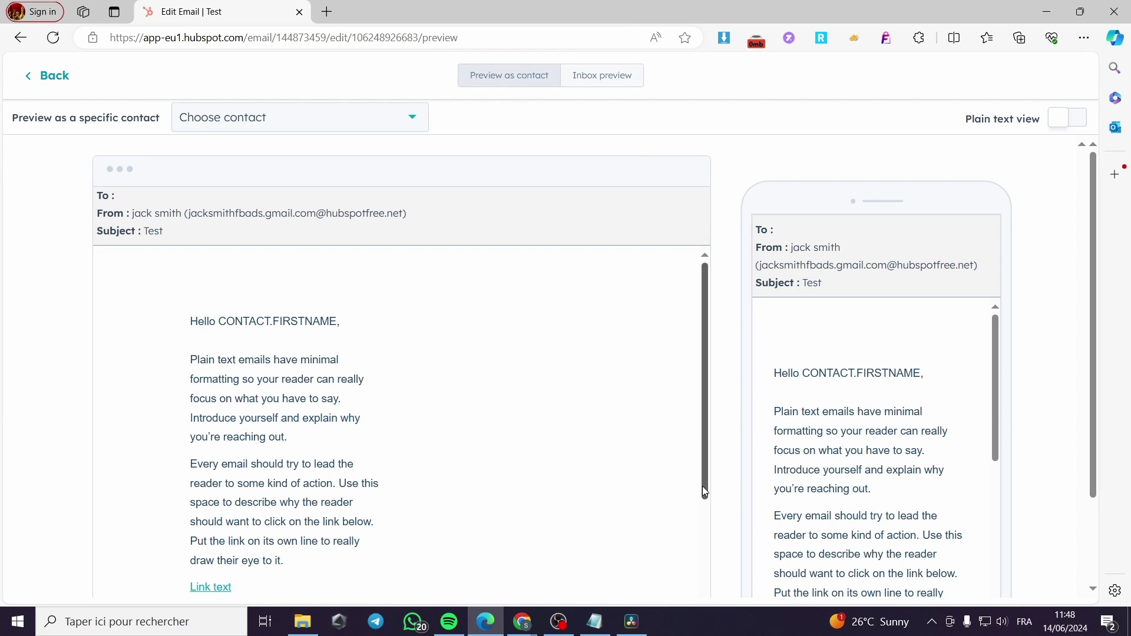
scroll(514, 487, down, 5)
scroll(859, 468, down, 3)
scroll(857, 442, up, 4)
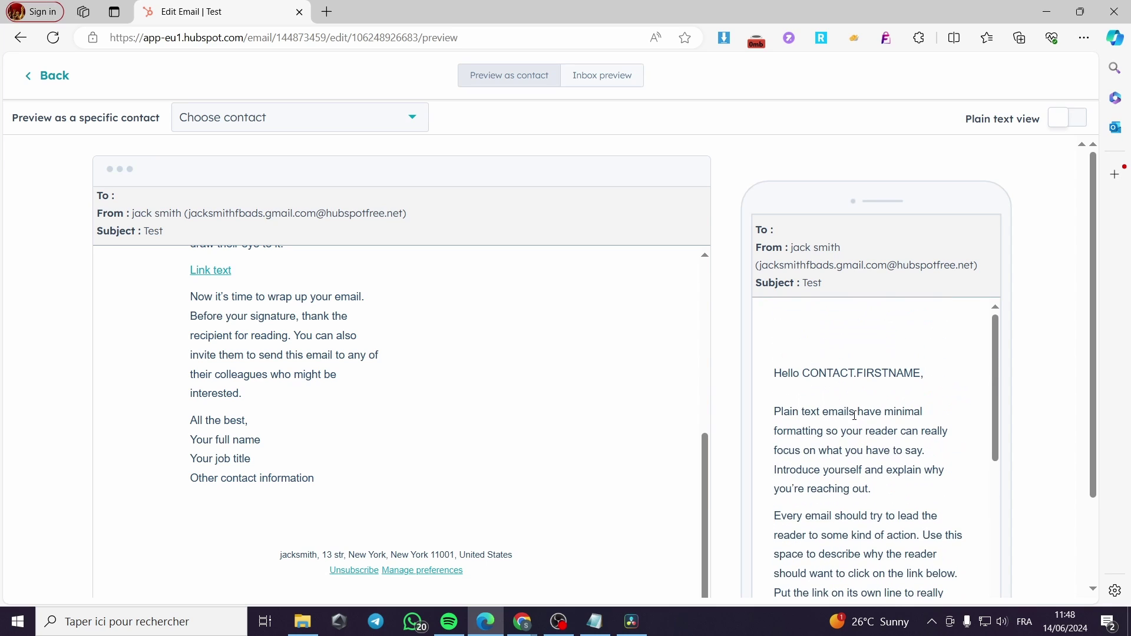
scroll(263, 258, up, 4)
View the contact choices for the preview, switch plain text view on and off, and check the formatted email's end.
click(242, 119)
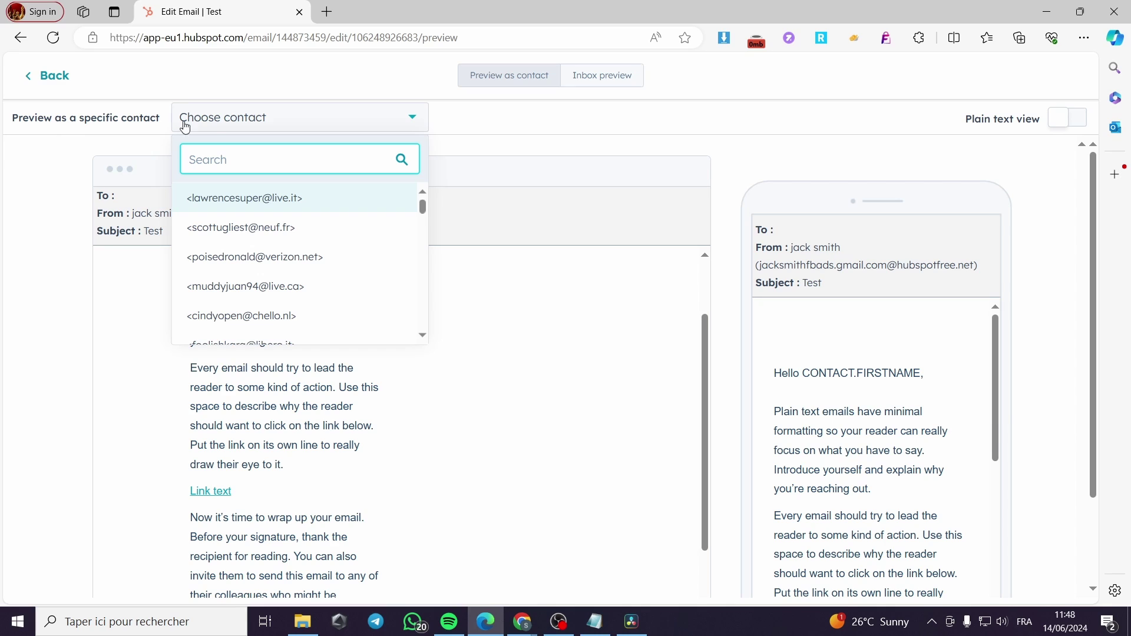
click(503, 168)
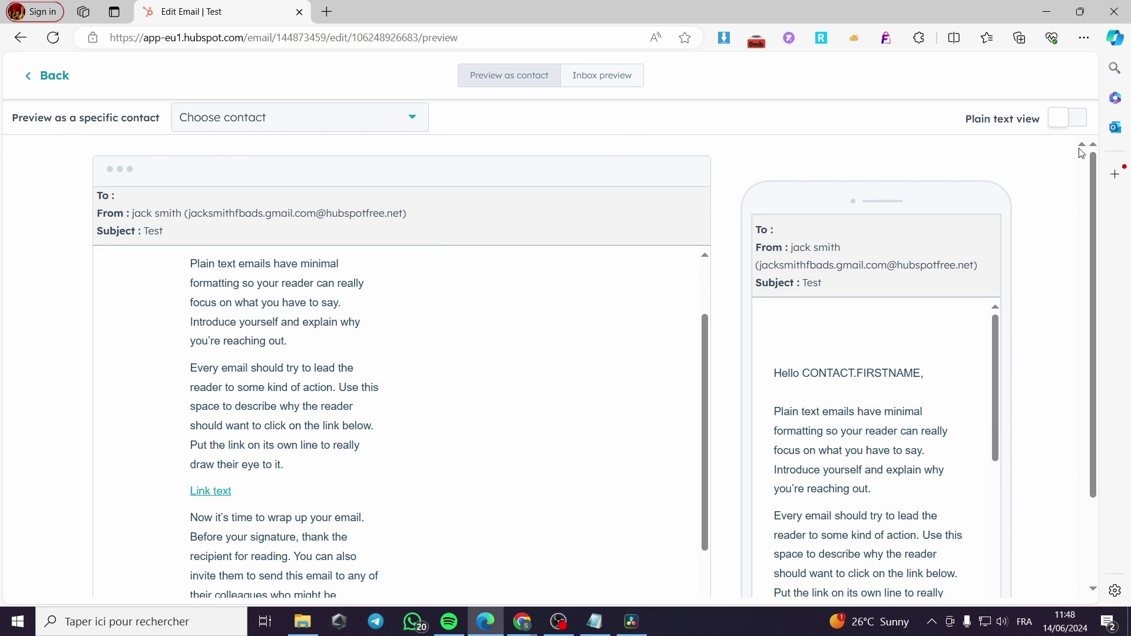
click(1058, 119)
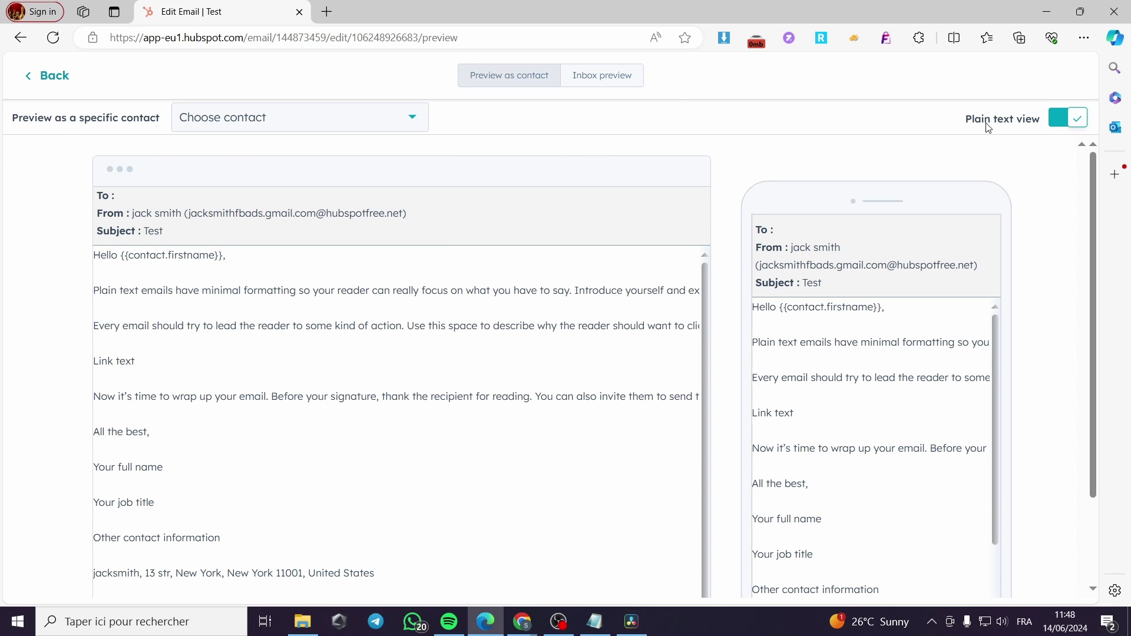
click(1078, 123)
scroll(494, 428, down, 5)
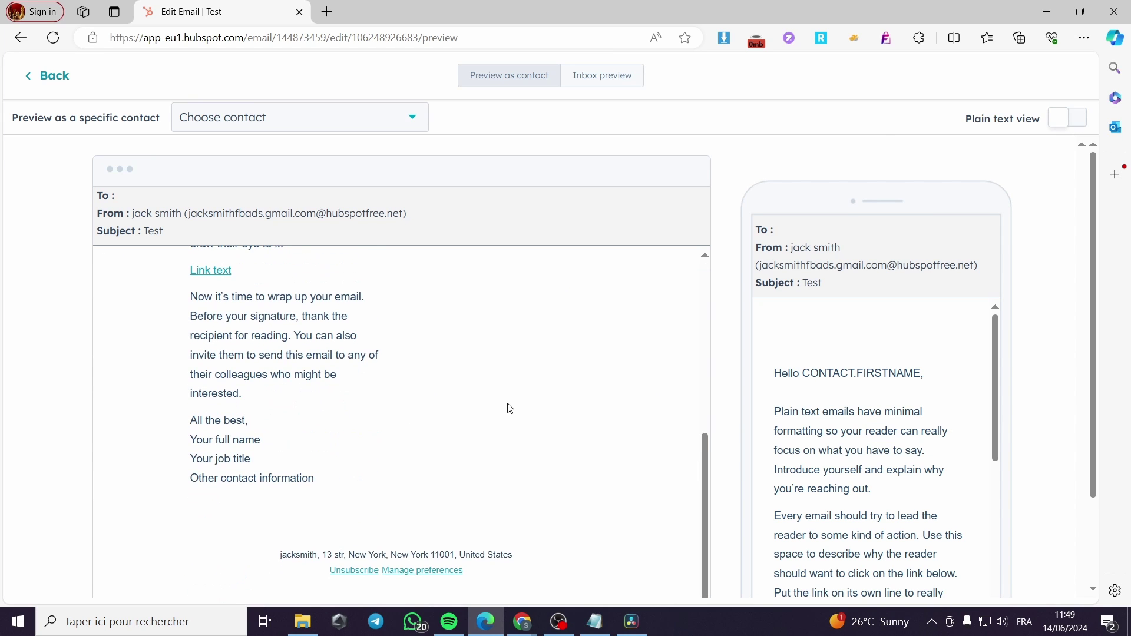